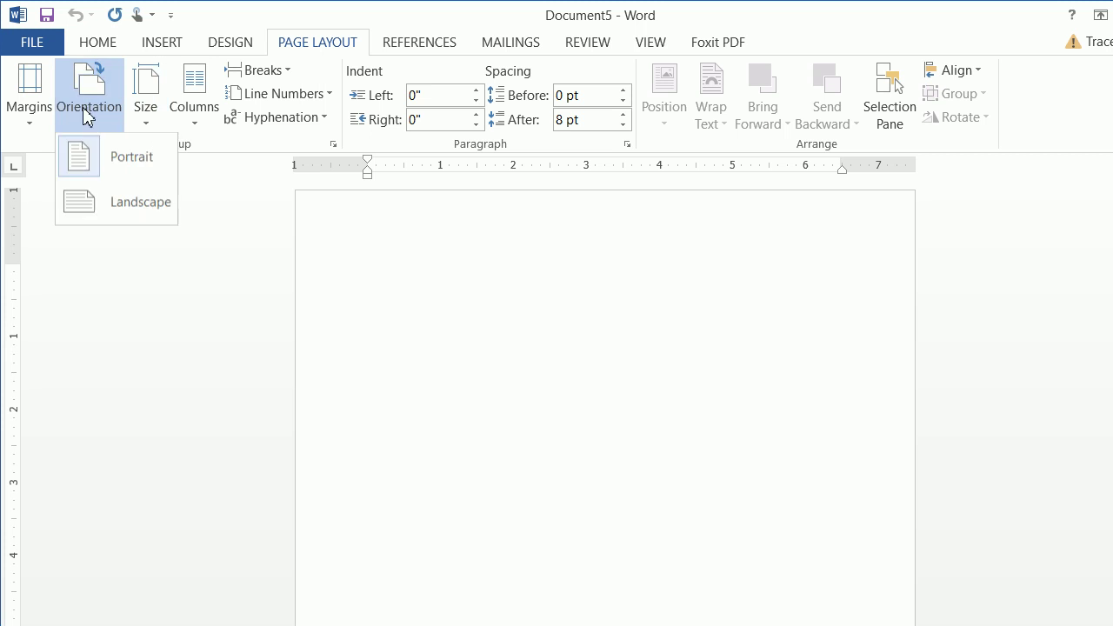
Step: Set the blank document to landscape orientation with Narrow 0.5" margins on all sides
{"action": "left_click", "coordinate": [105, 211]}
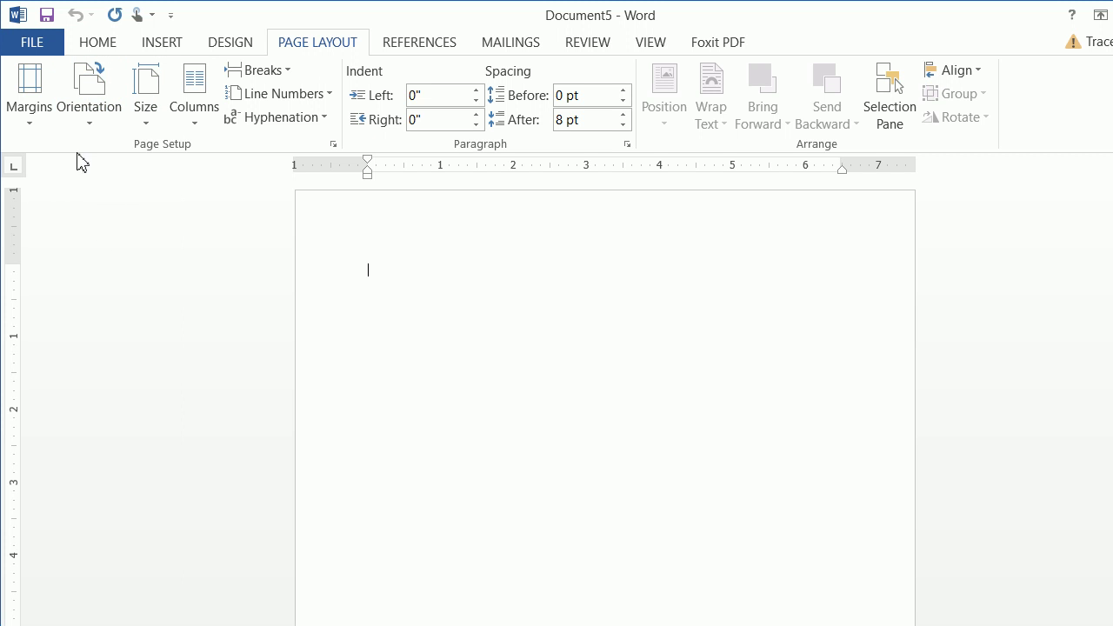
{"action": "left_click", "coordinate": [36, 120]}
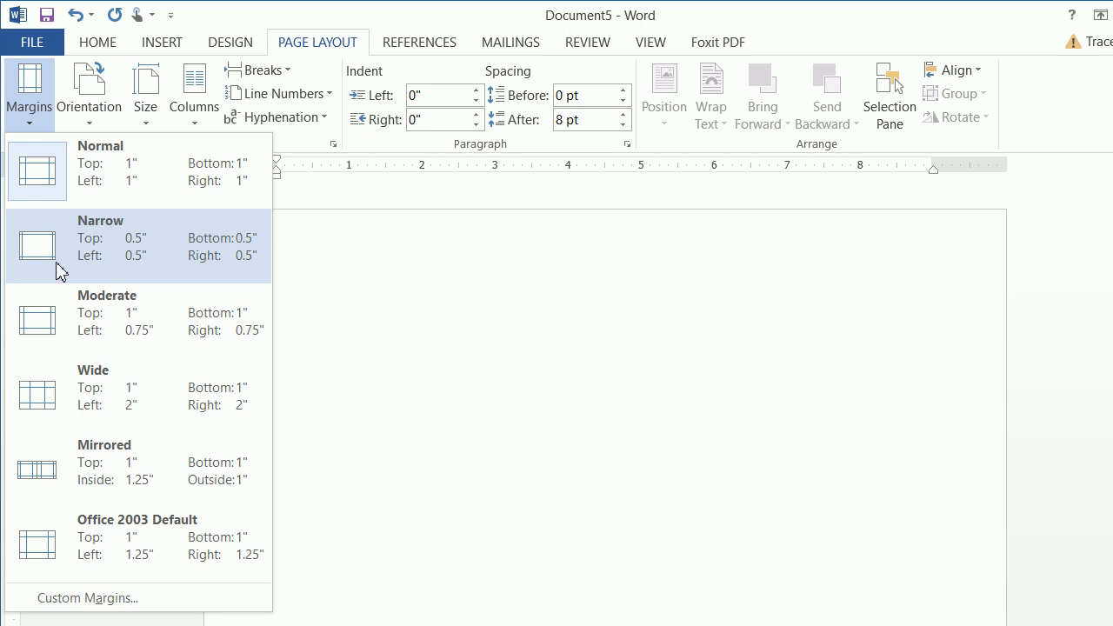
{"action": "left_click", "coordinate": [60, 272]}
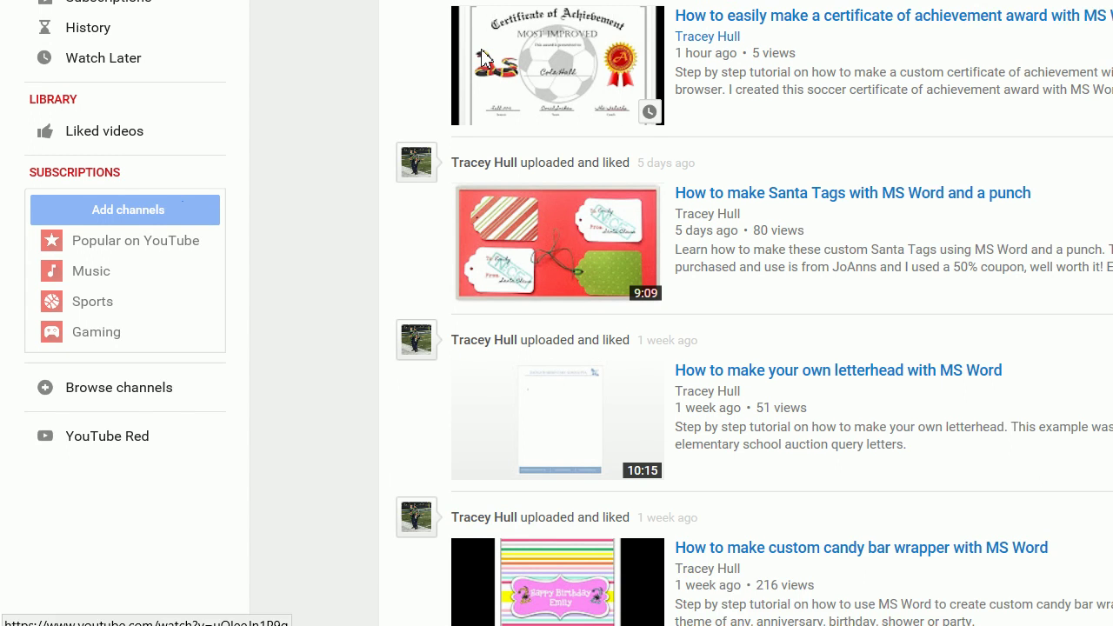
Step: Switch to the web browser, go to google.com and search for images of "certificate border"
{"action": "left_click", "coordinate": [507, 39]}
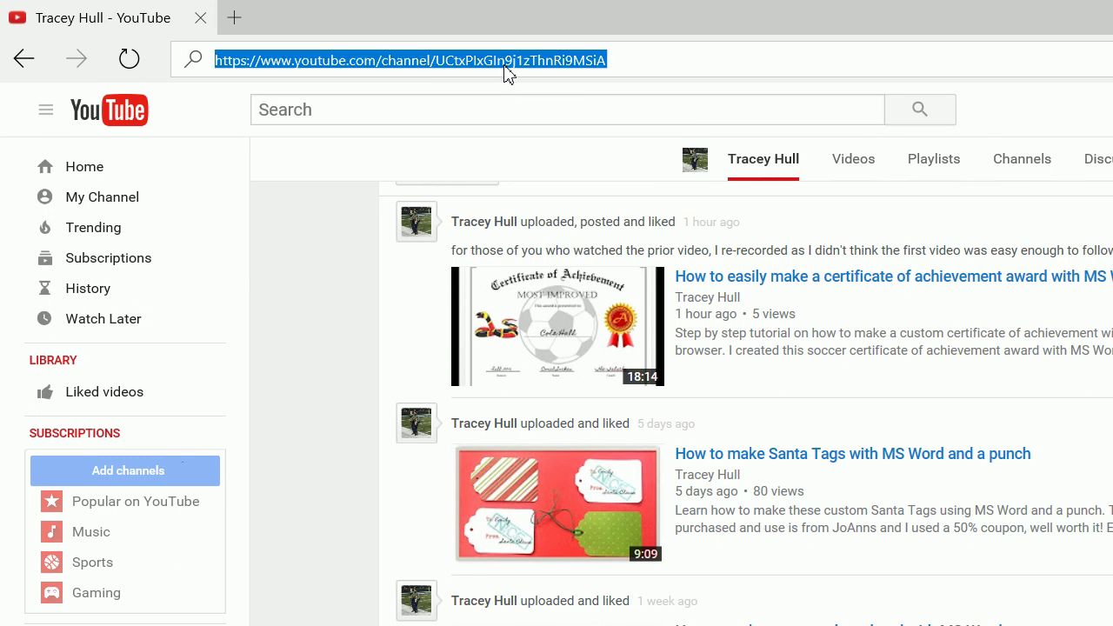
{"action": "type", "text": "google.com"}
{"action": "key", "text": "Return"}
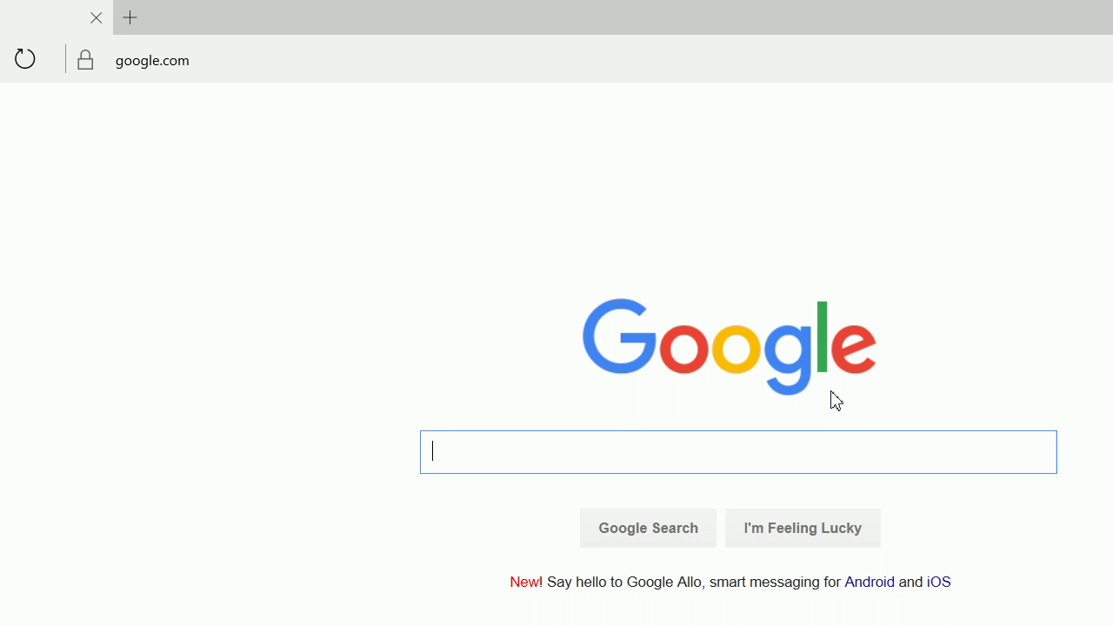
{"action": "type", "text": "cer"}
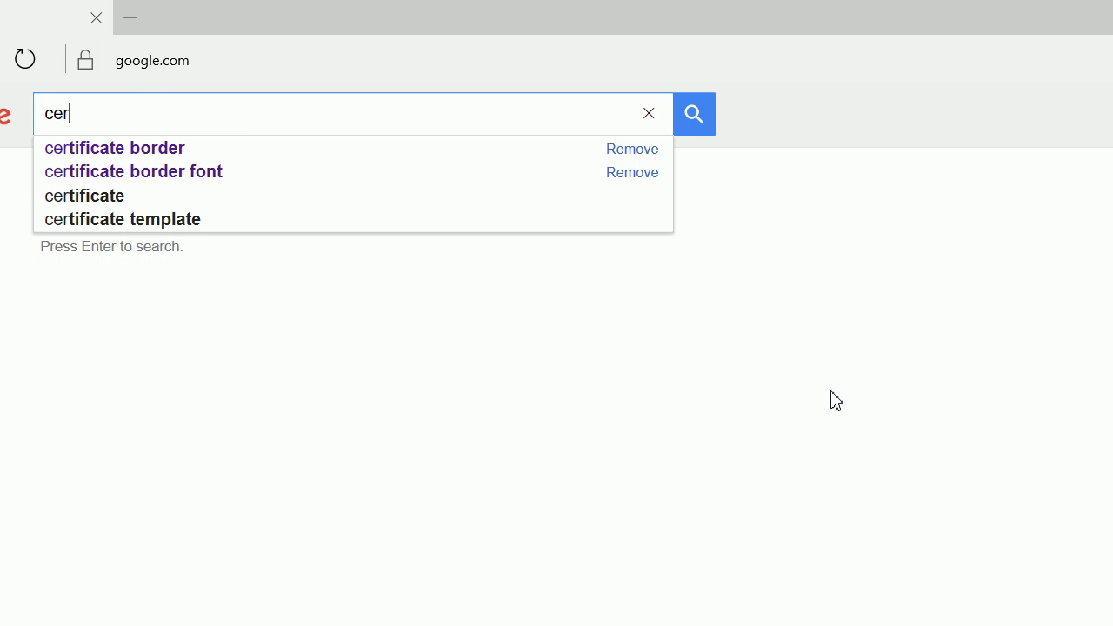
{"action": "key", "text": "Return"}
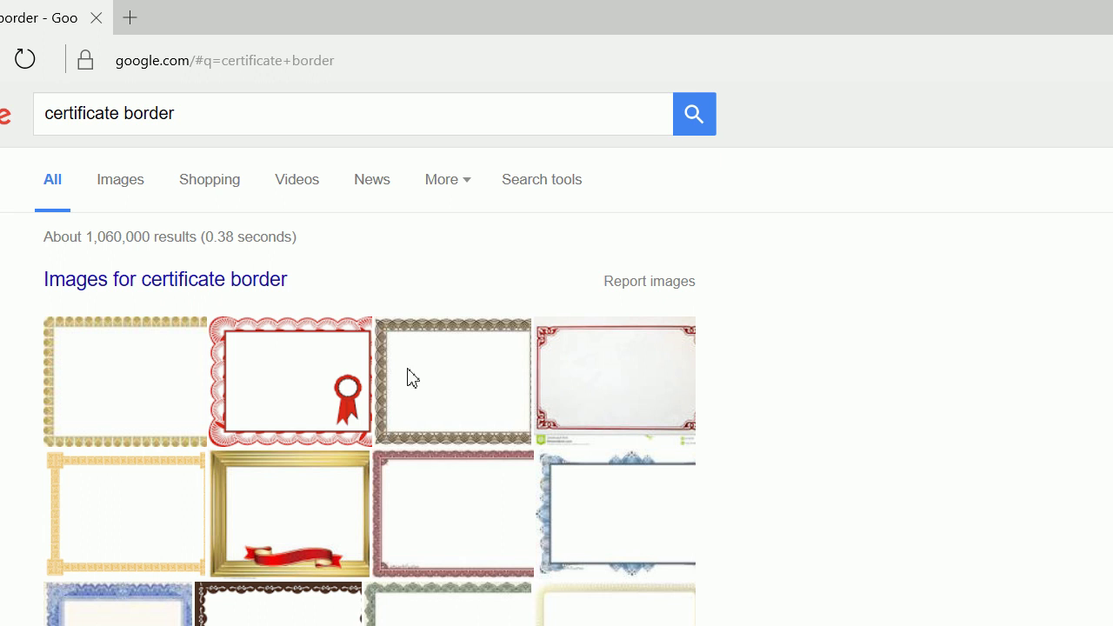
{"action": "left_click", "coordinate": [131, 186]}
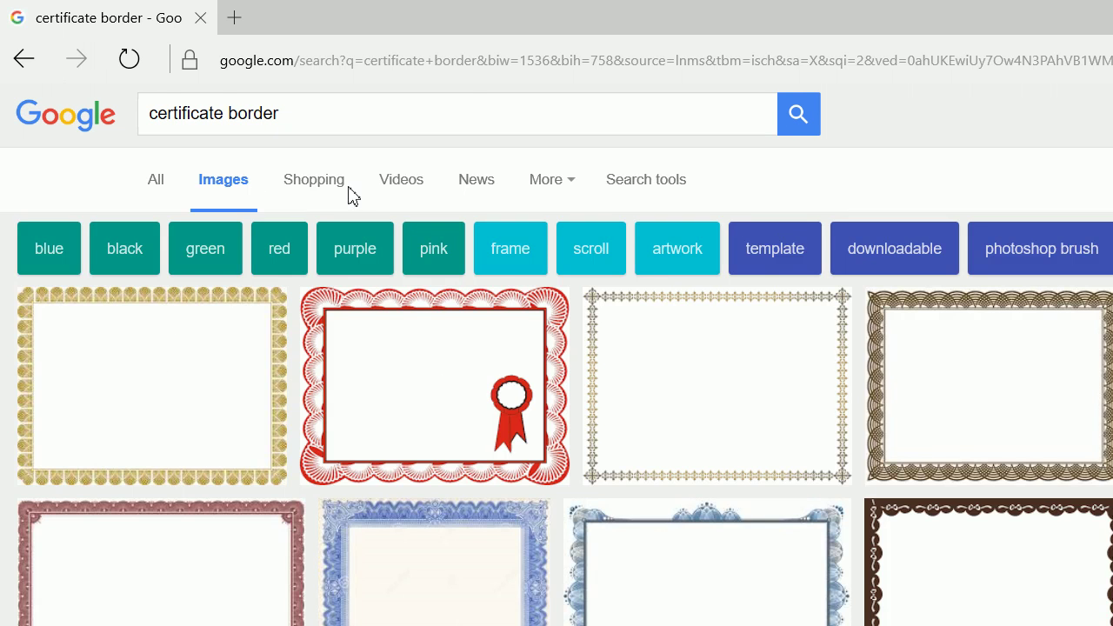
Step: Open the green scalloped border from certificatezet.com at larger size and save it as the JPEG Certificate-Border-Template-For-Word
{"action": "scroll", "coordinate": [963, 459], "scroll_direction": "down", "scroll_amount": 2}
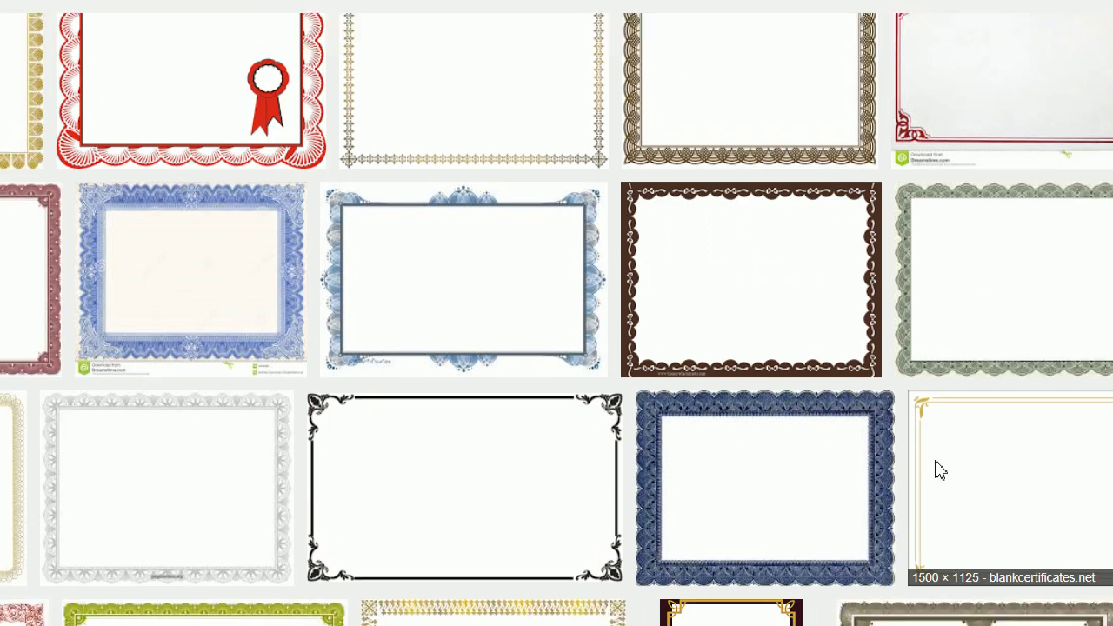
{"action": "scroll", "coordinate": [940, 471], "scroll_direction": "down", "scroll_amount": 5}
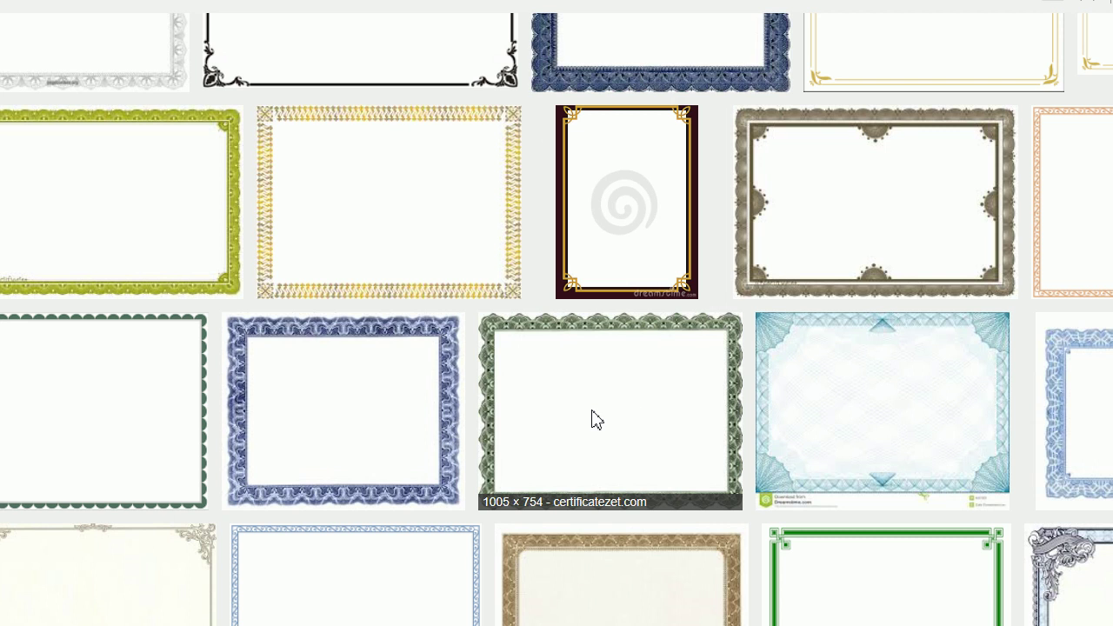
{"action": "right_click", "coordinate": [591, 412]}
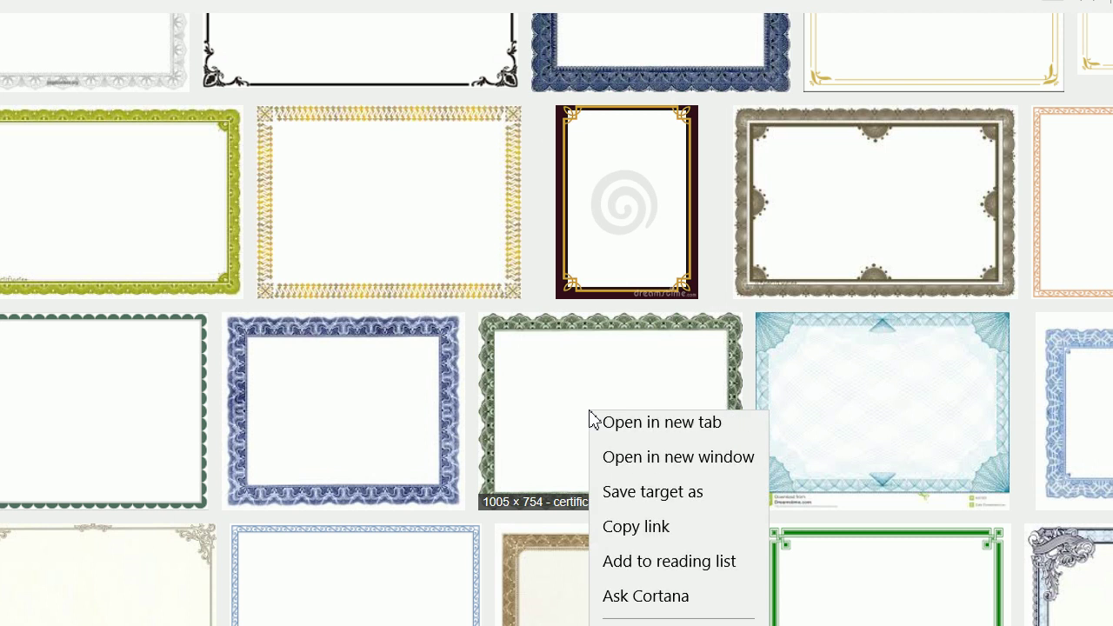
{"action": "left_click", "coordinate": [568, 407]}
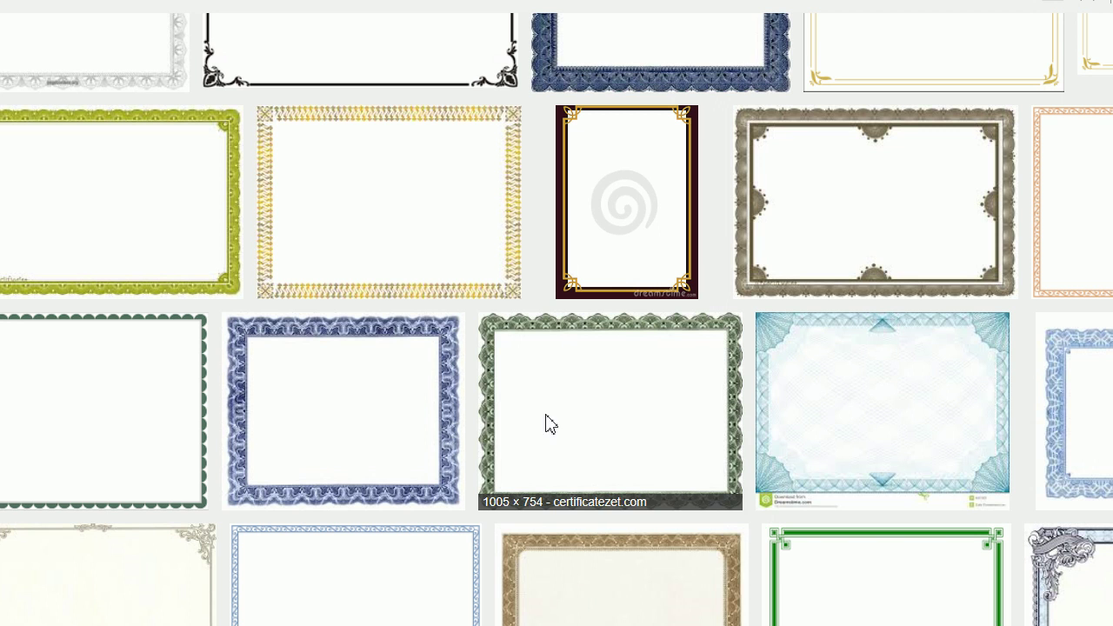
{"action": "left_click", "coordinate": [564, 436]}
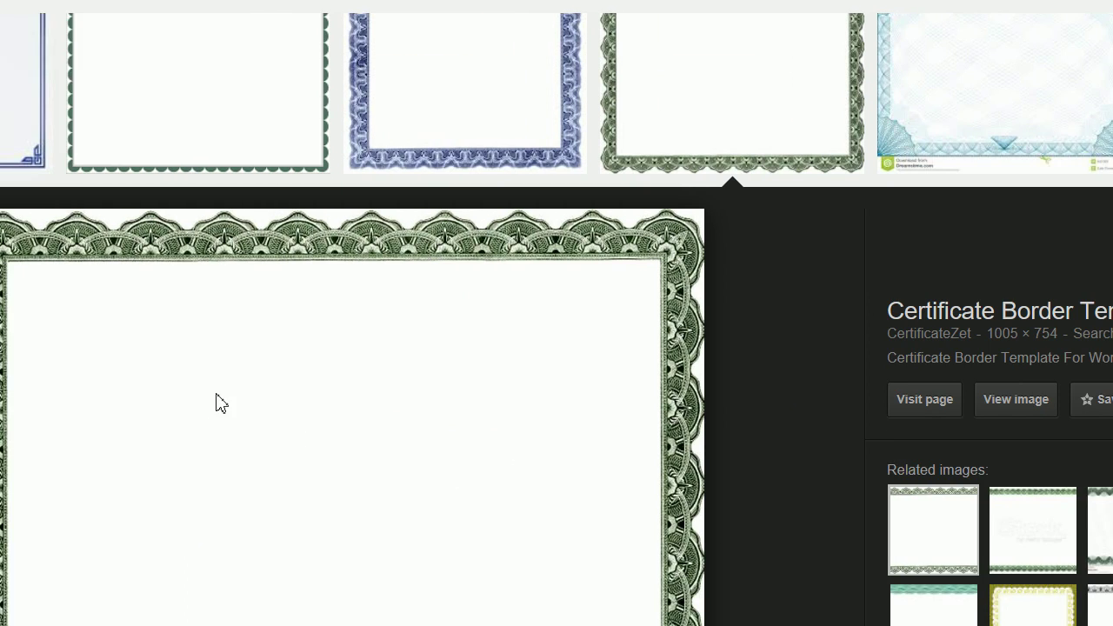
{"action": "right_click", "coordinate": [98, 403]}
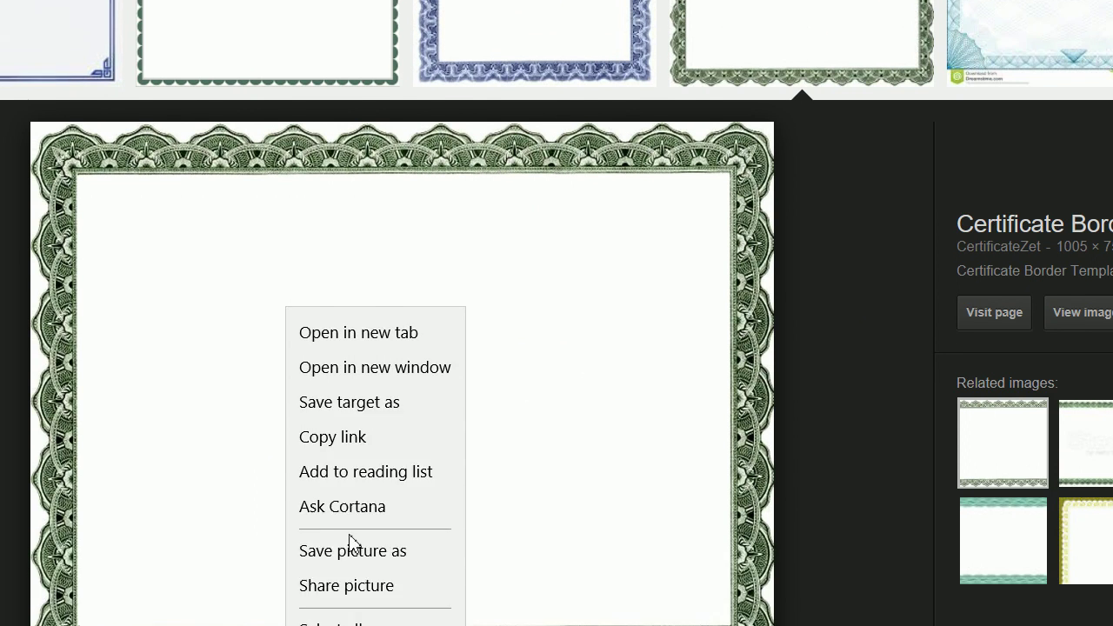
{"action": "left_click", "coordinate": [352, 623]}
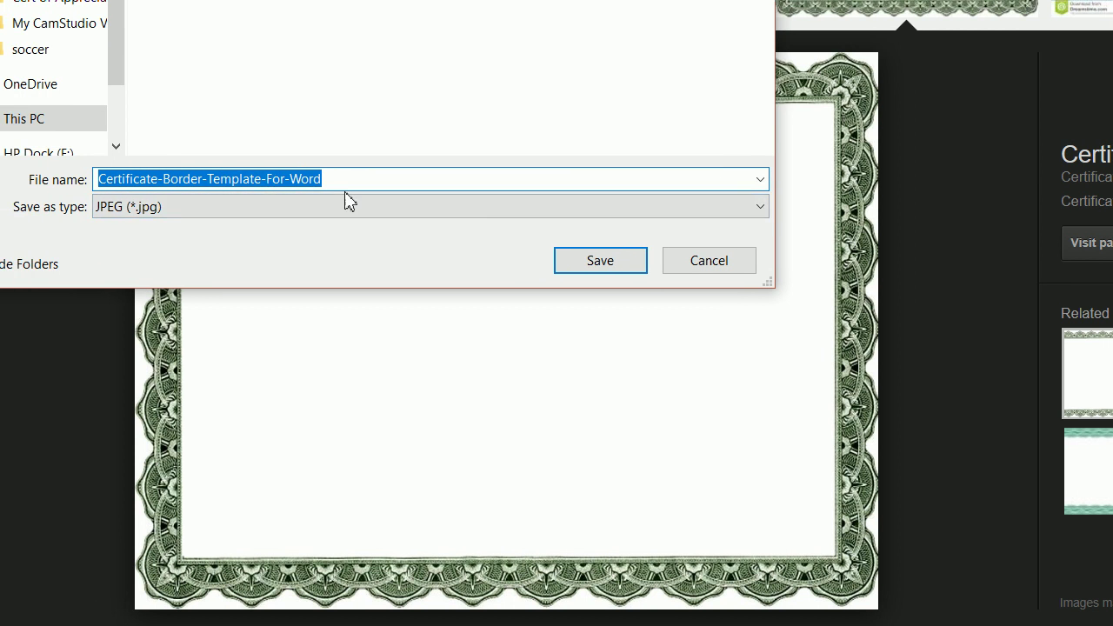
{"action": "left_click", "coordinate": [596, 260]}
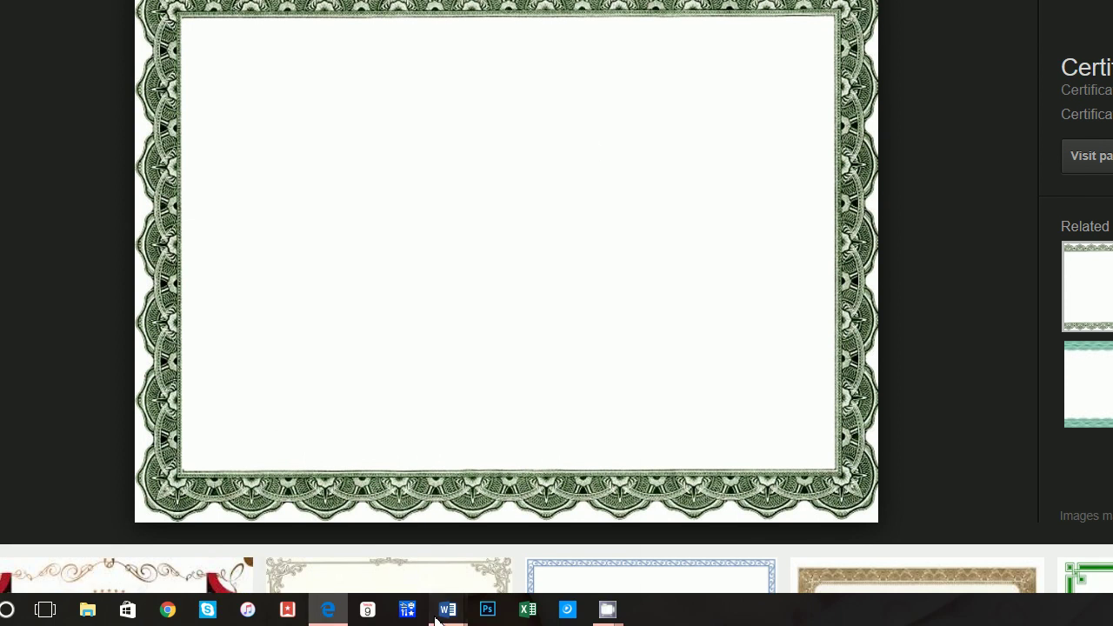
Step: Switch to Document5 in Word and insert the saved Certificate-Border-Template-For-Word picture
{"action": "mouse_move", "coordinate": [446, 609]}
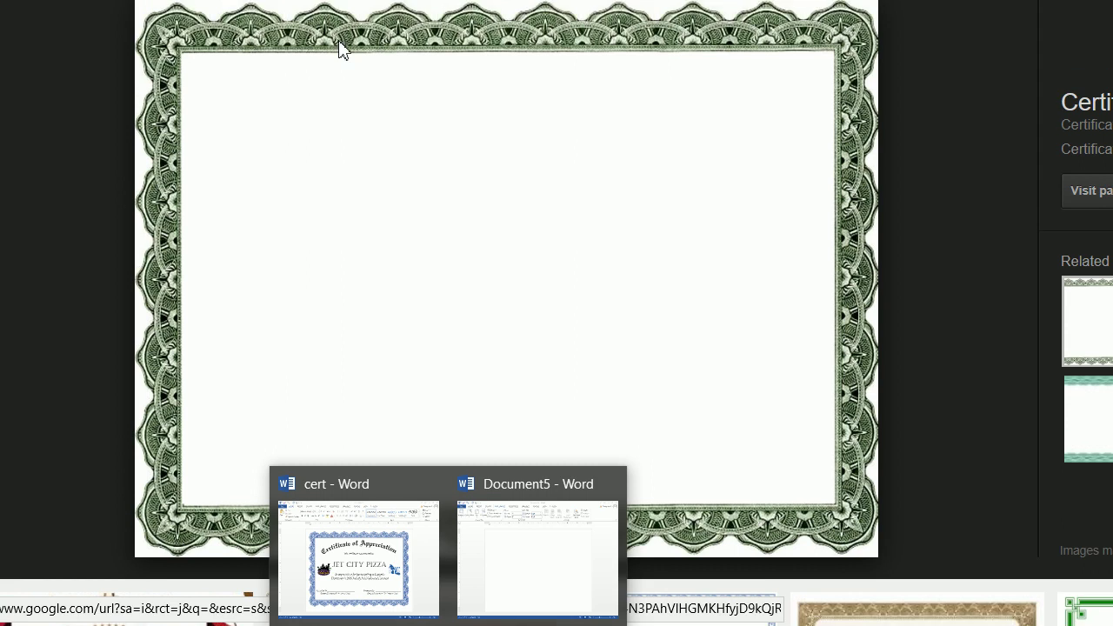
{"action": "left_click", "coordinate": [539, 581]}
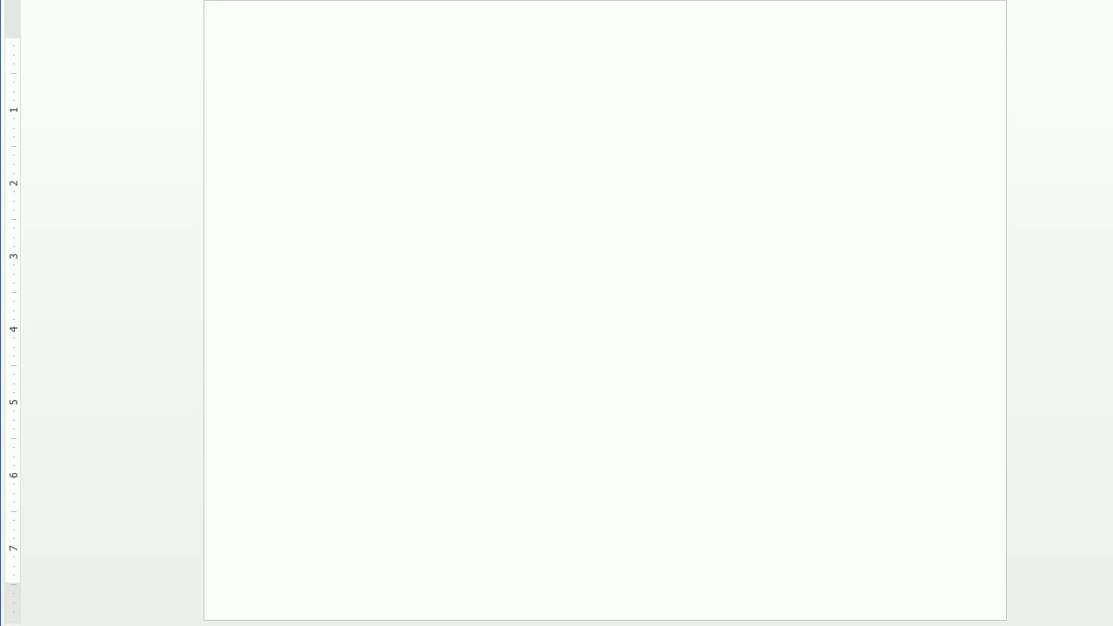
{"action": "left_click", "coordinate": [162, 44]}
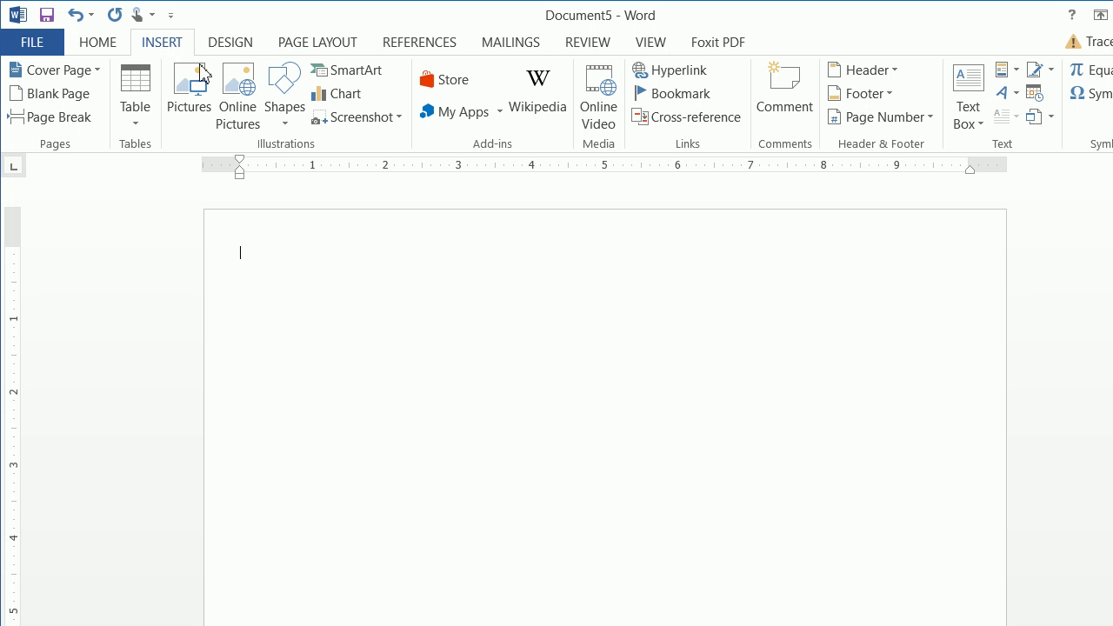
{"action": "left_click", "coordinate": [189, 98]}
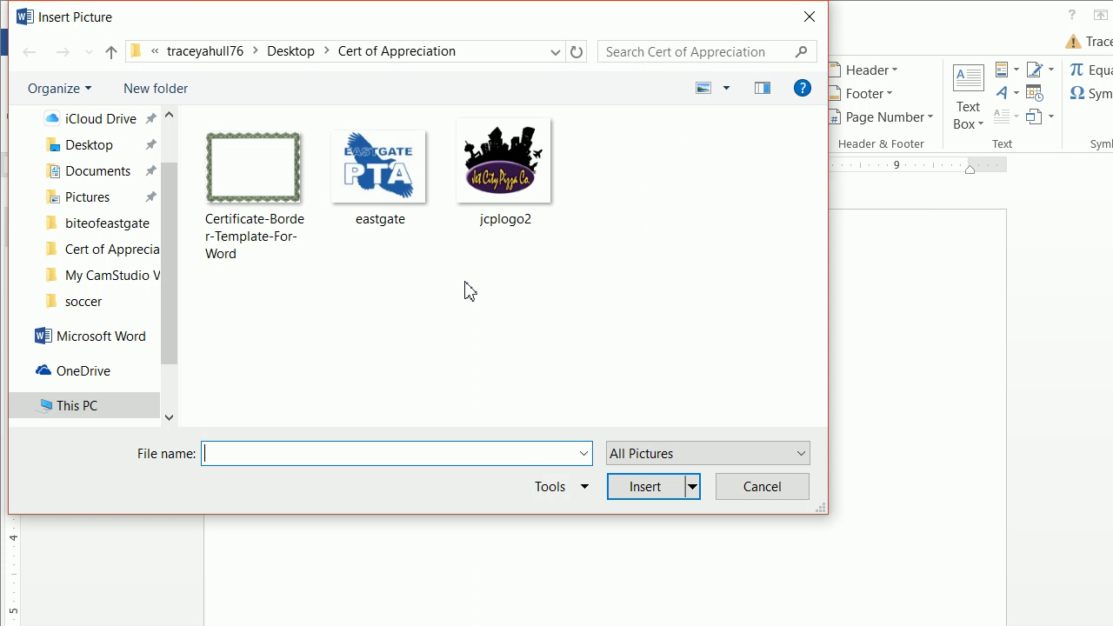
{"action": "left_click", "coordinate": [273, 168]}
{"action": "left_click", "coordinate": [626, 486]}
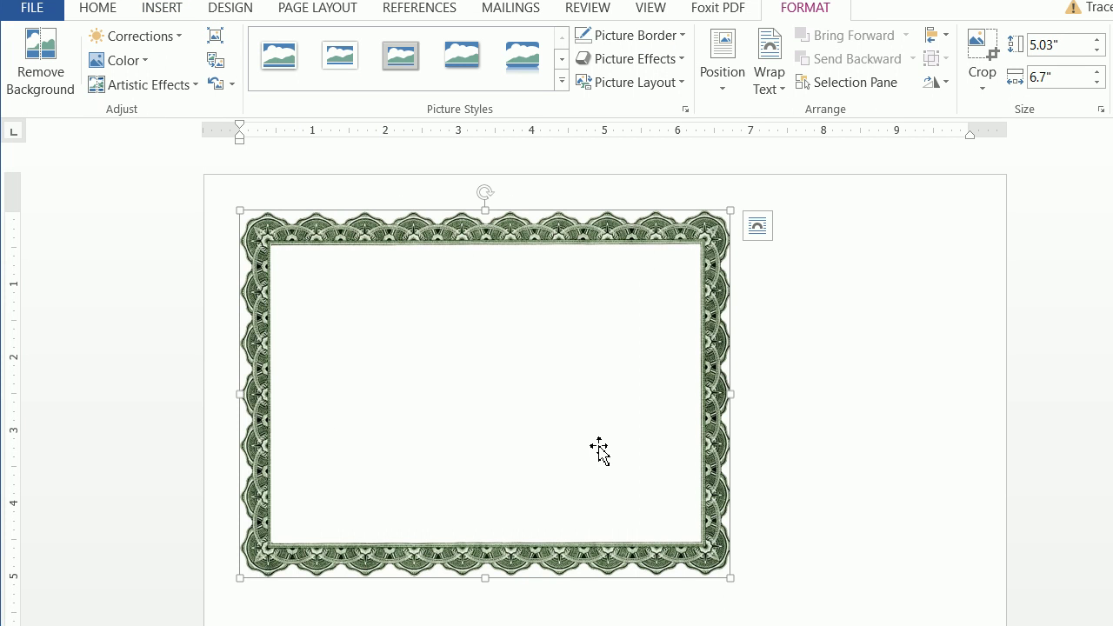
Step: Set the border picture's text wrapping to In Front of Text and move it slightly down the page
{"action": "left_click_drag", "start_coordinate": [660, 481], "coordinate": [968, 573]}
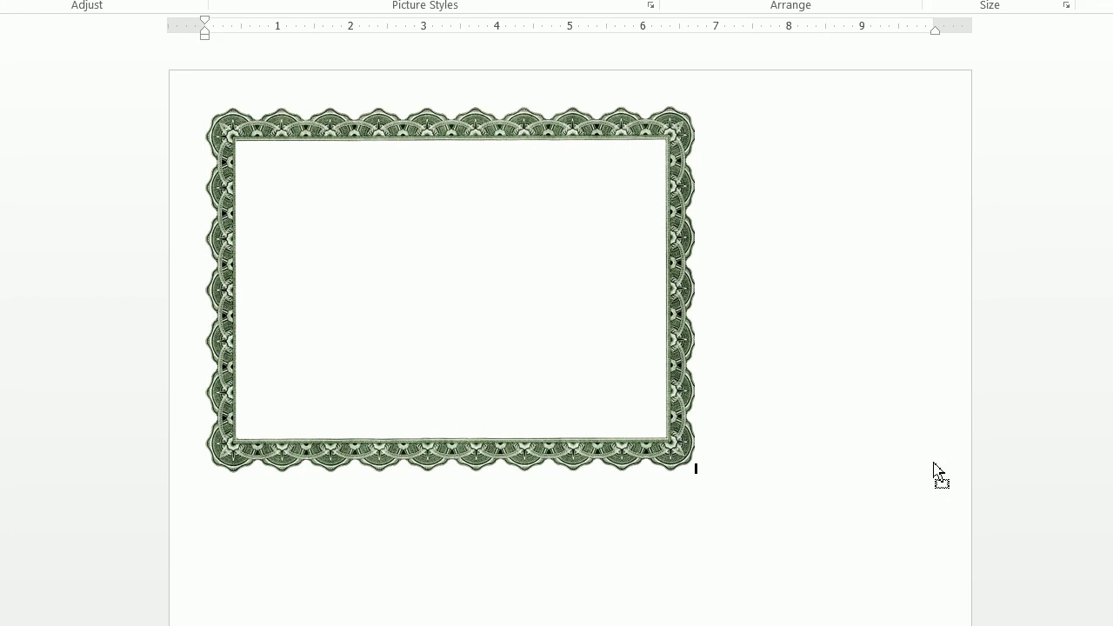
{"action": "left_click_drag", "start_coordinate": [934, 470], "coordinate": [441, 293]}
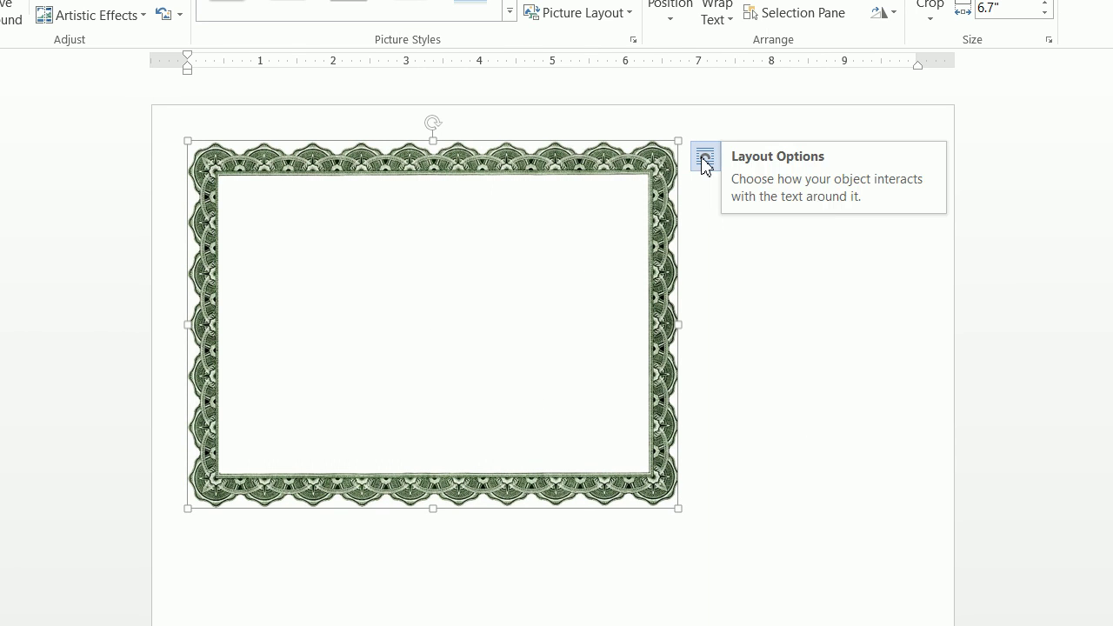
{"action": "left_click", "coordinate": [705, 162]}
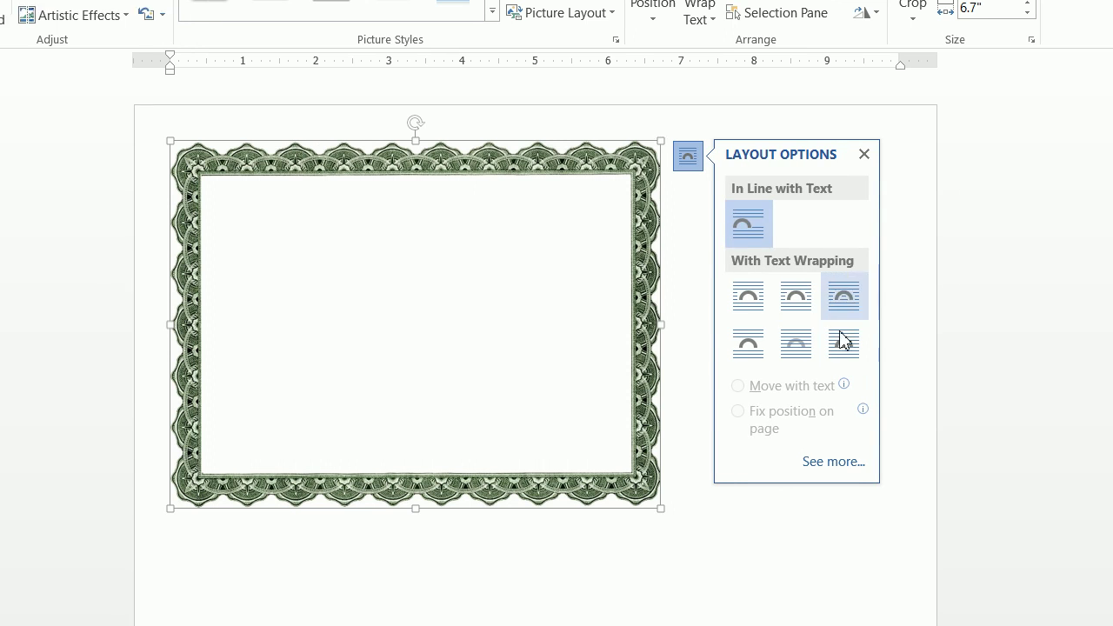
{"action": "left_click", "coordinate": [861, 344]}
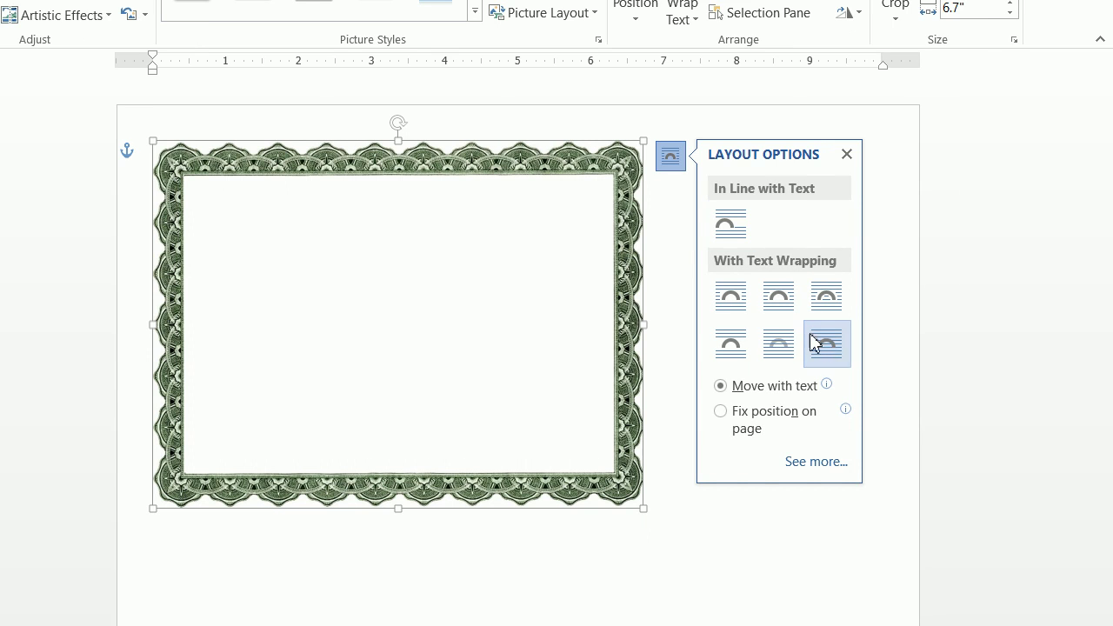
{"action": "right_click", "coordinate": [454, 266]}
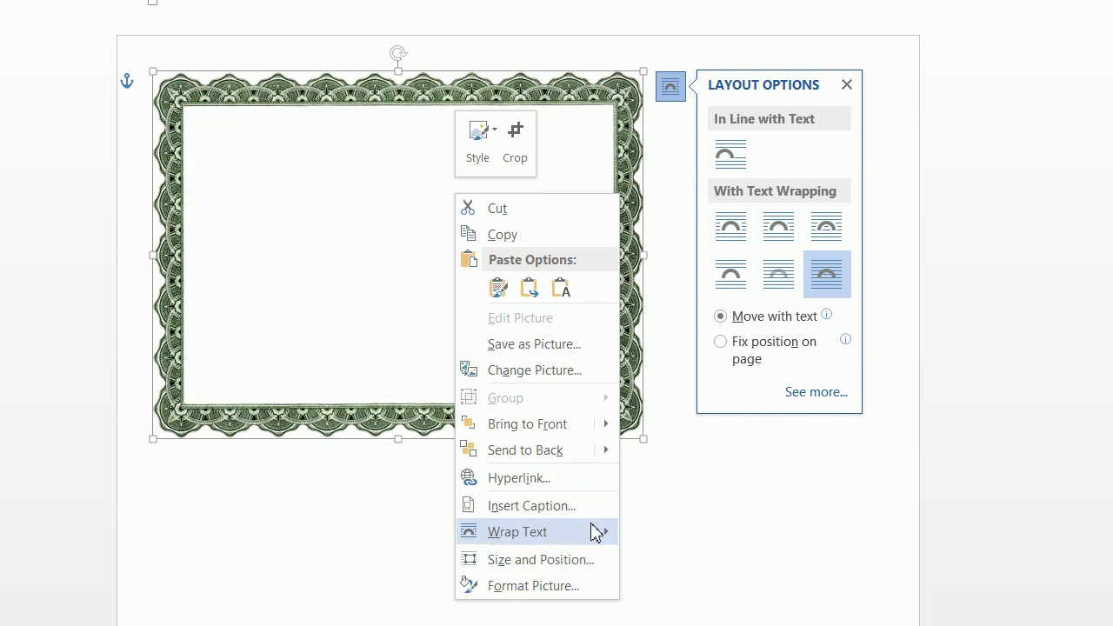
{"action": "mouse_move", "coordinate": [595, 533]}
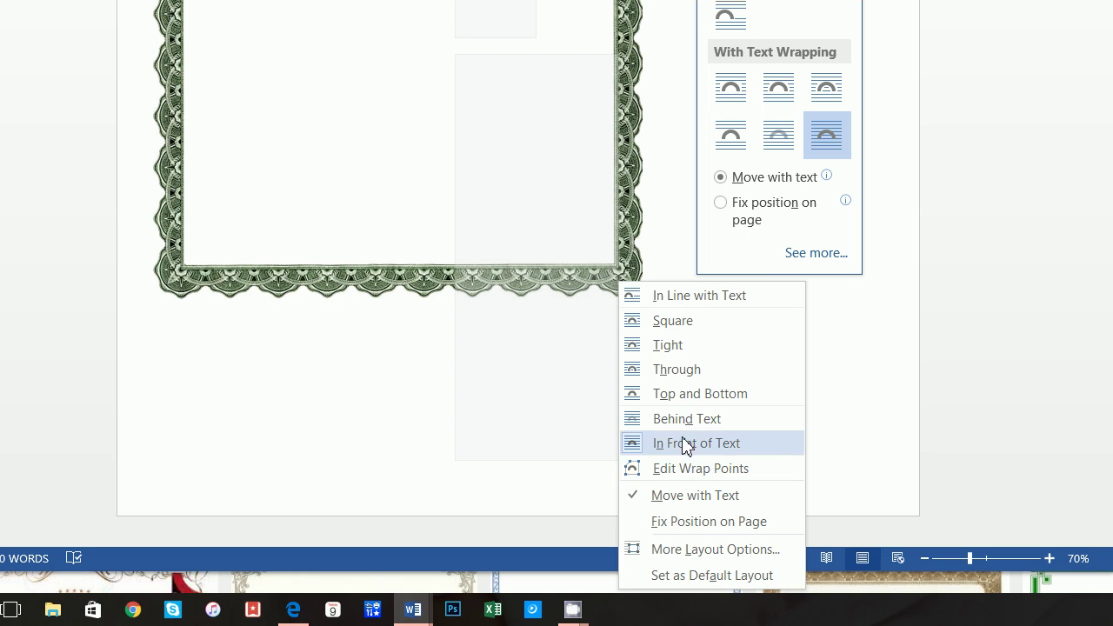
{"action": "left_click", "coordinate": [683, 443]}
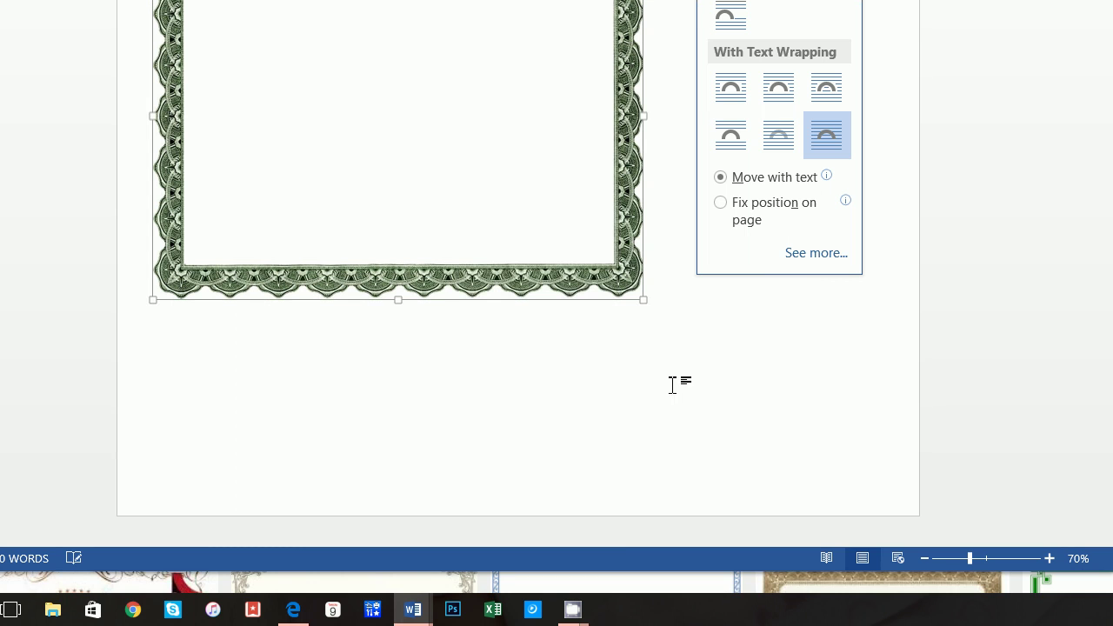
{"action": "left_click_drag", "start_coordinate": [553, 236], "coordinate": [529, 238]}
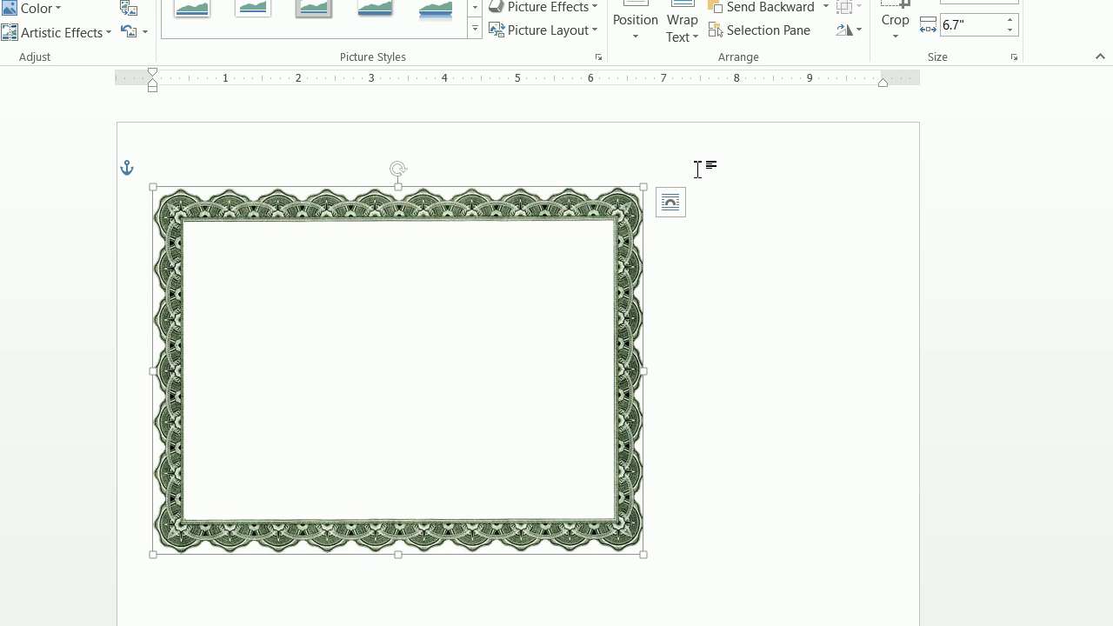
Step: Set the border picture's height to 7.75"
{"action": "left_click", "coordinate": [827, 81]}
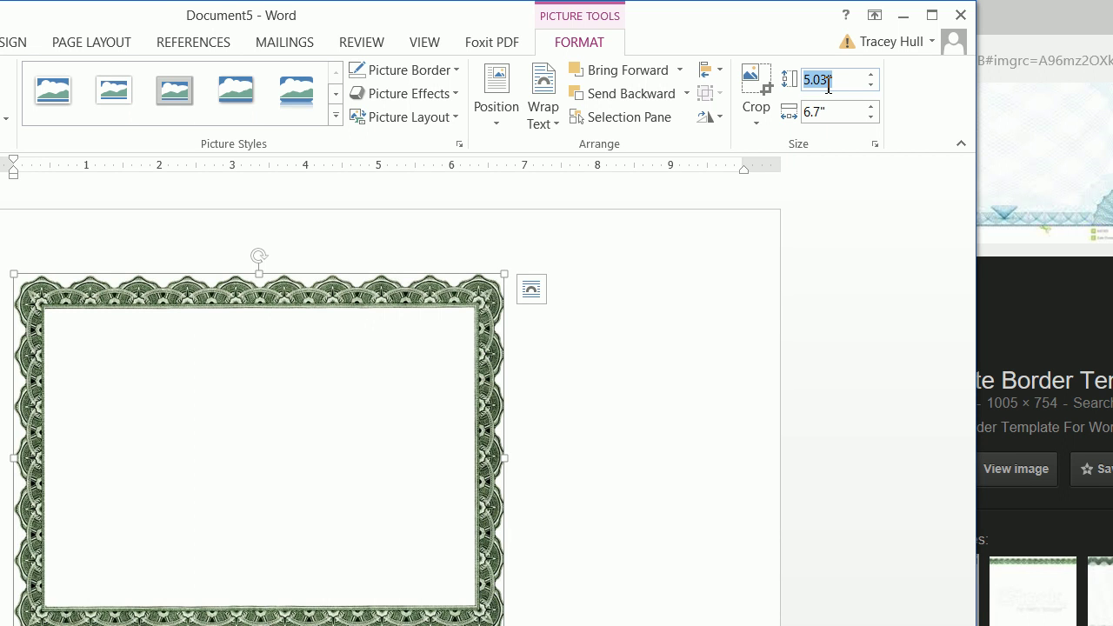
{"action": "type", "text": "7.75"}
{"action": "key", "text": "Return"}
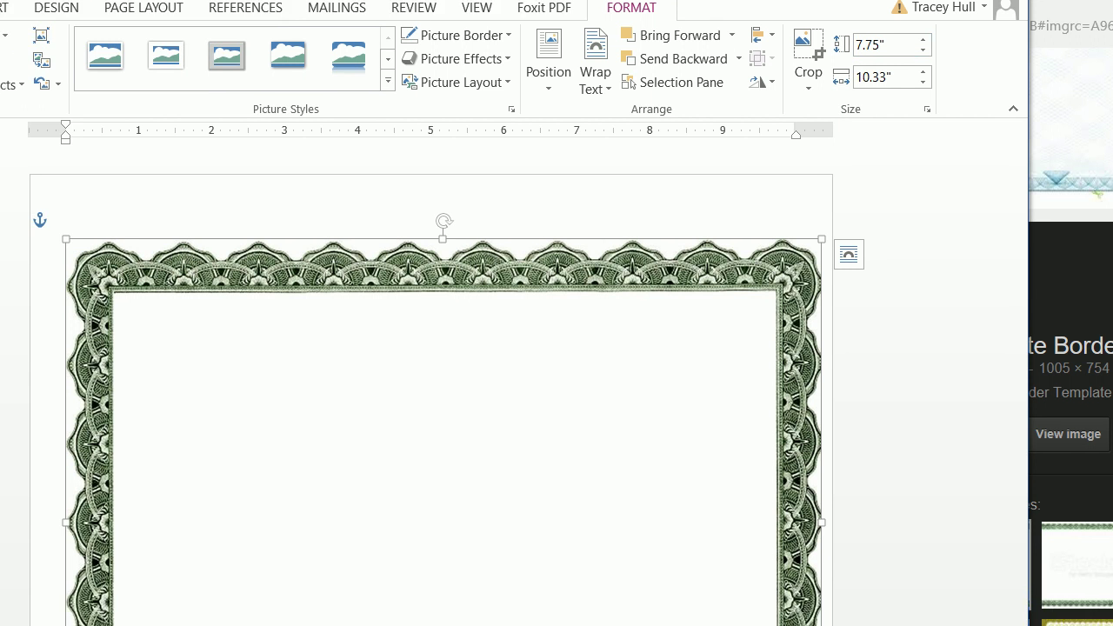
Step: Narrow the border picture to about 10.24" wide and center it horizontally and vertically on the page
{"action": "left_click_drag", "start_coordinate": [266, 574], "coordinate": [278, 570]}
{"action": "left_click_drag", "start_coordinate": [331, 447], "coordinate": [350, 428]}
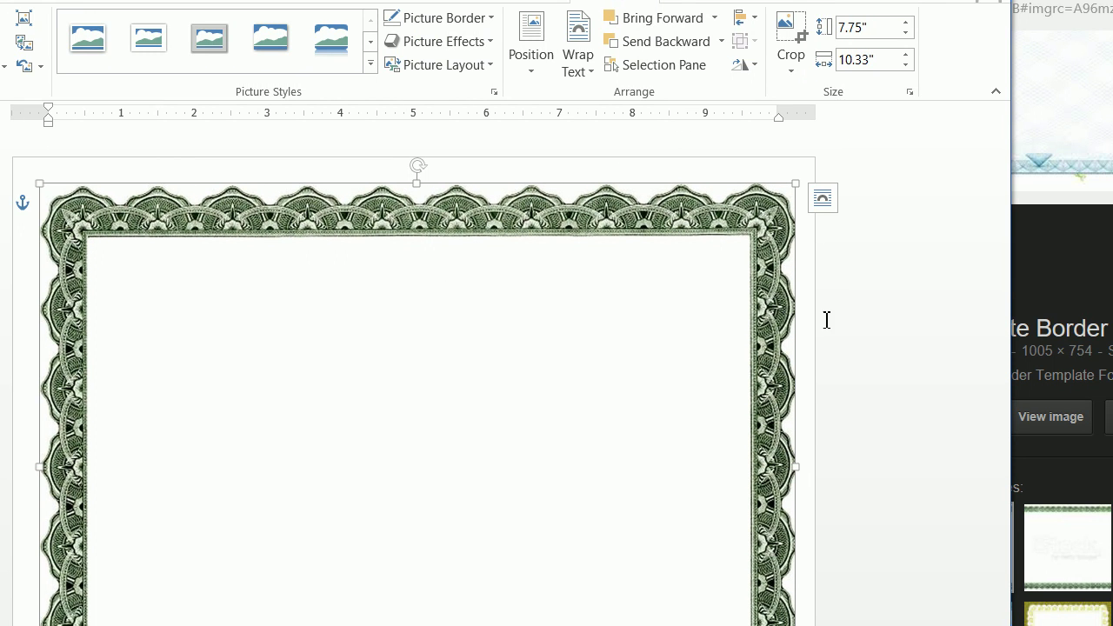
{"action": "left_click_drag", "start_coordinate": [800, 469], "coordinate": [791, 470]}
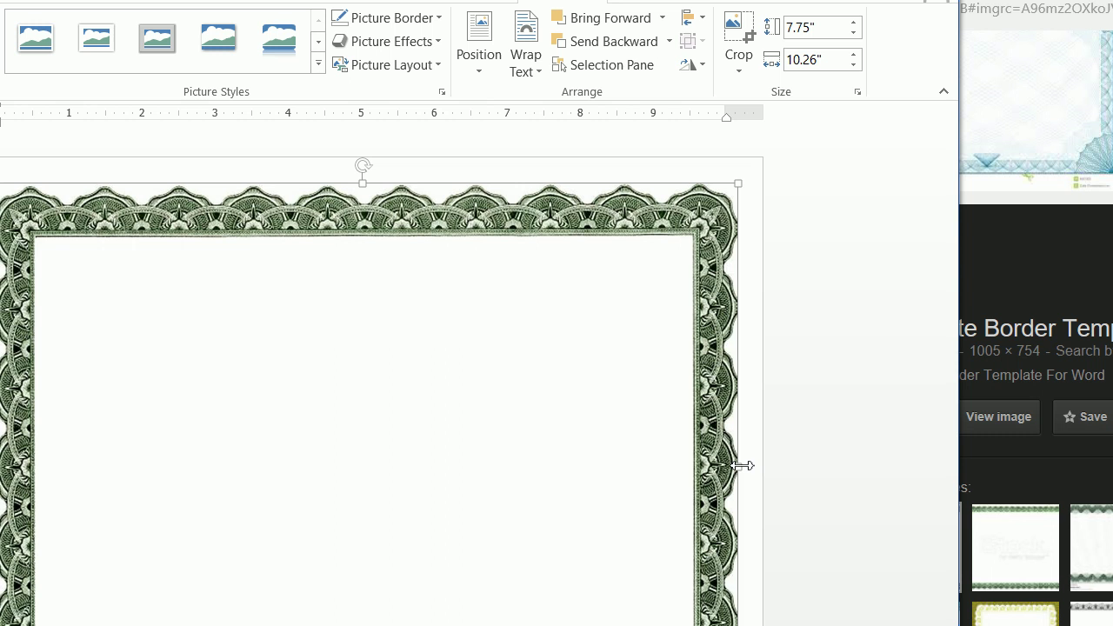
{"action": "left_click_drag", "start_coordinate": [742, 469], "coordinate": [739, 467]}
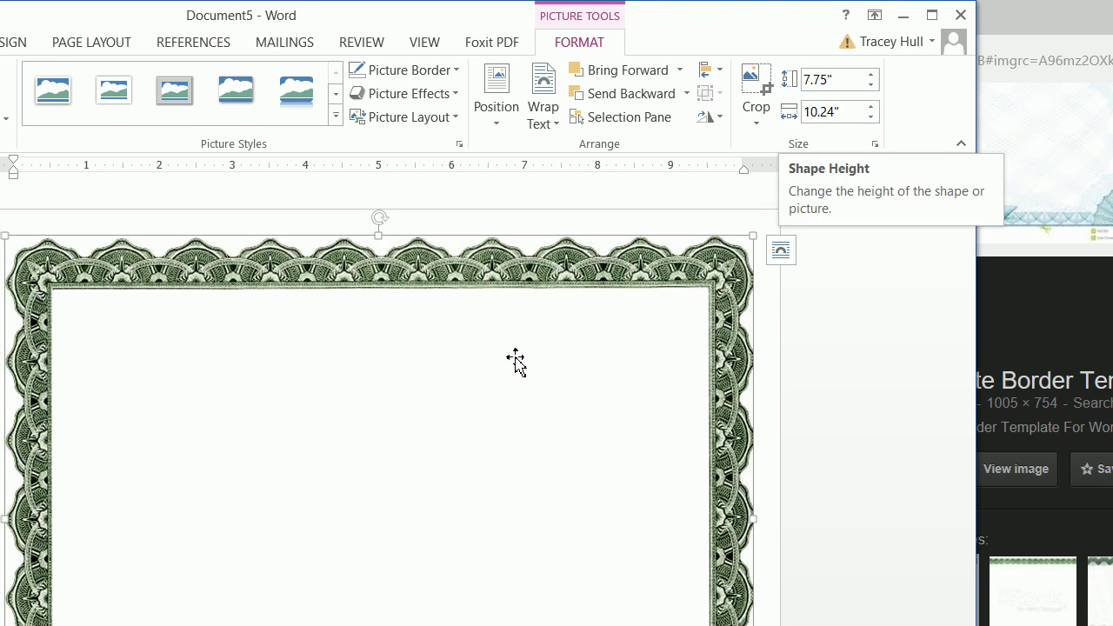
{"action": "left_click_drag", "start_coordinate": [248, 583], "coordinate": [273, 542]}
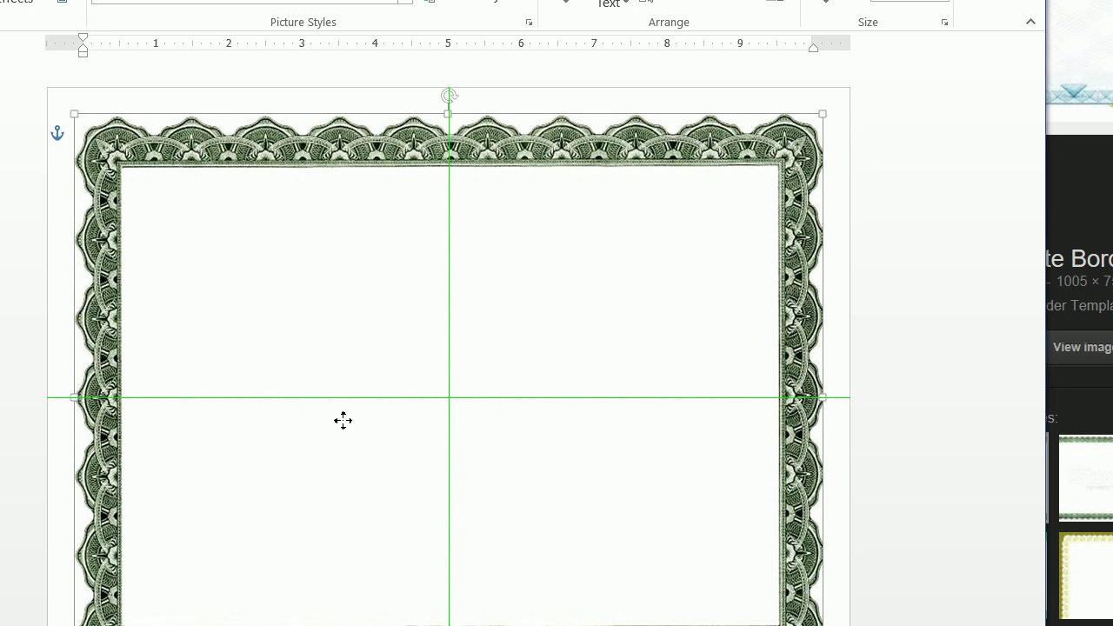
Step: Review the finished blue-bordered certificate in the other open document and return to Document5
{"action": "left_click_drag", "start_coordinate": [342, 420], "coordinate": [343, 420]}
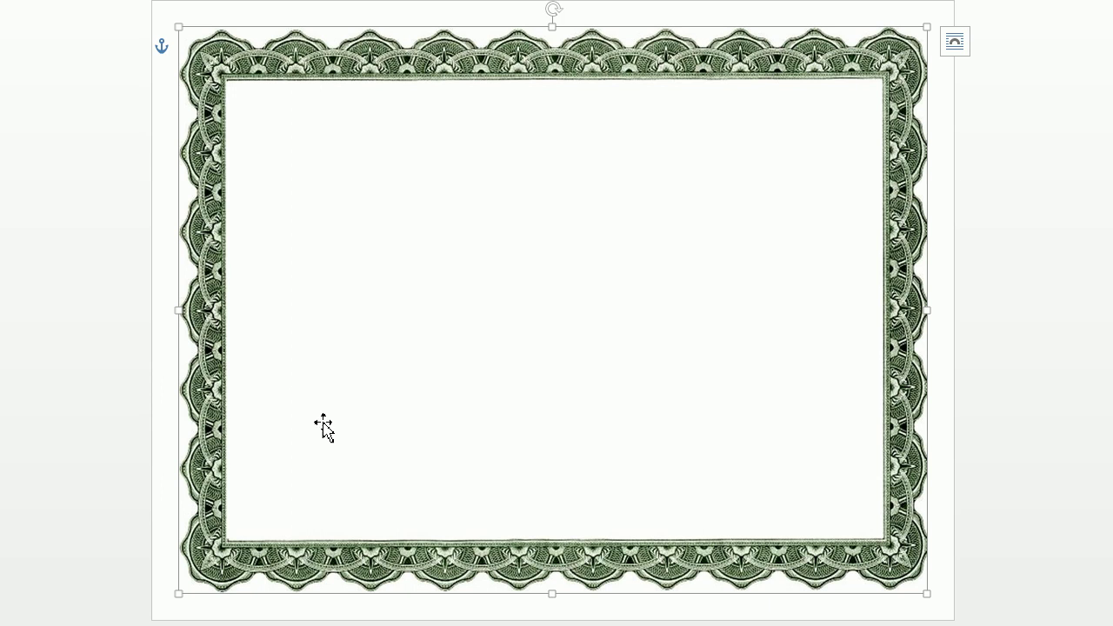
{"action": "mouse_move", "coordinate": [447, 606]}
{"action": "left_click", "coordinate": [383, 548]}
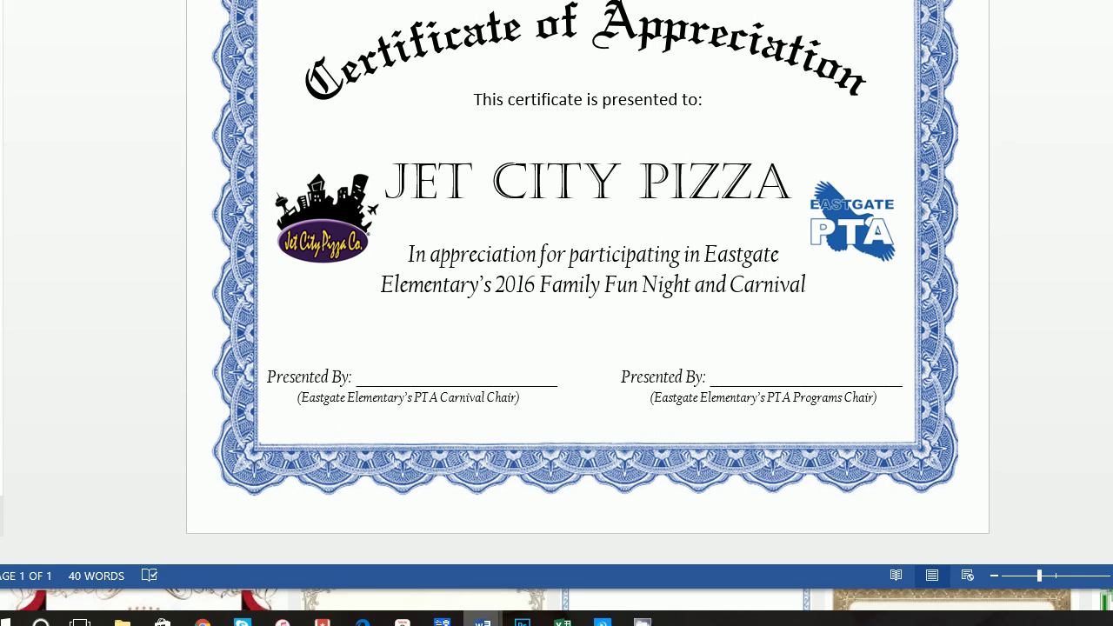
{"action": "mouse_move", "coordinate": [487, 606]}
{"action": "left_click", "coordinate": [547, 519]}
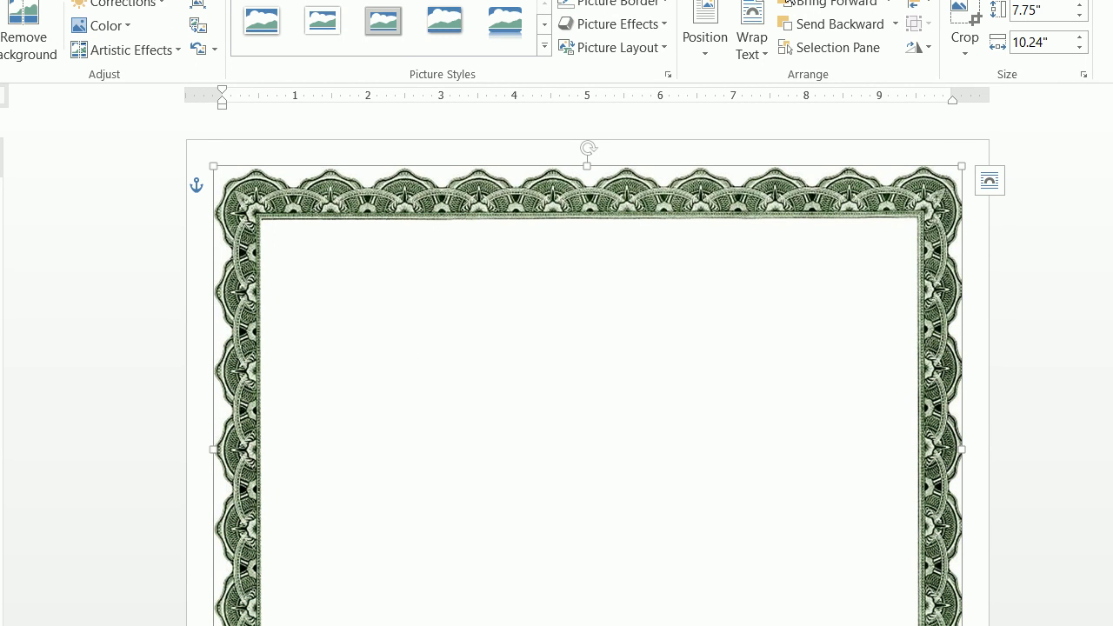
Step: Recolor the green border picture with the light blue accent variation in the second column
{"action": "left_click", "coordinate": [107, 95]}
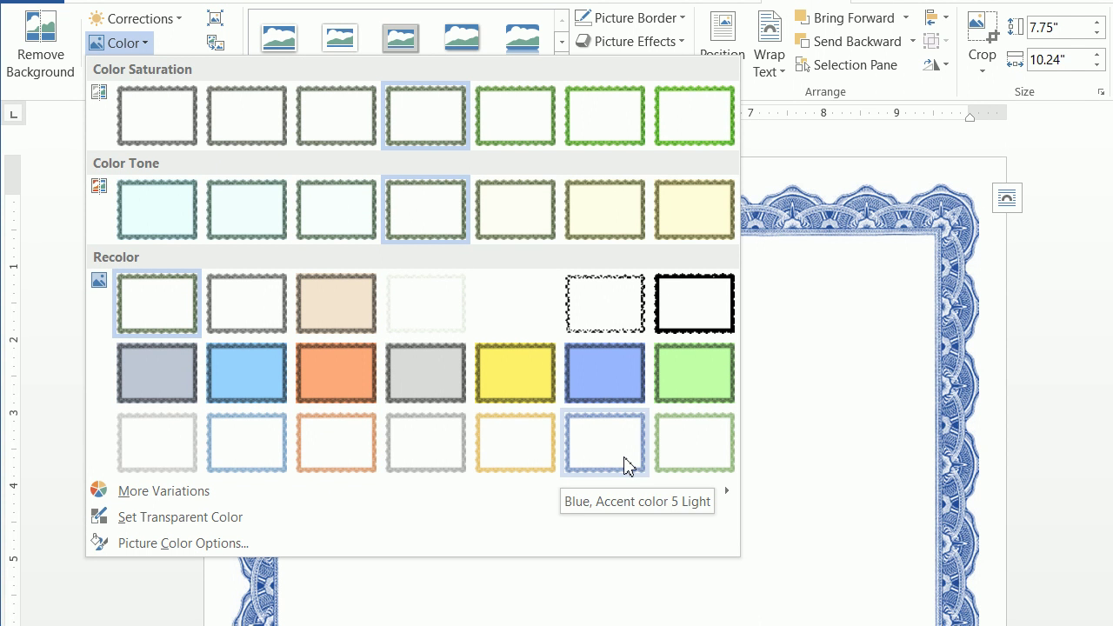
{"action": "left_click", "coordinate": [265, 464]}
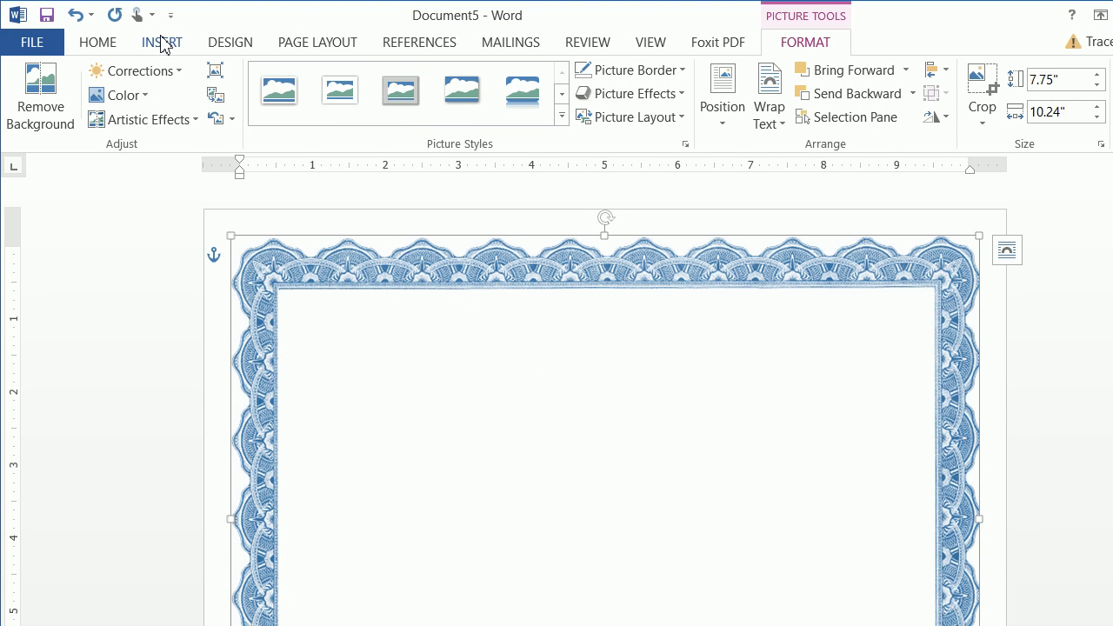
Step: Draw a text box about 9.36" wide and 3.21" high across the upper half of the certificate
{"action": "left_click", "coordinate": [163, 44]}
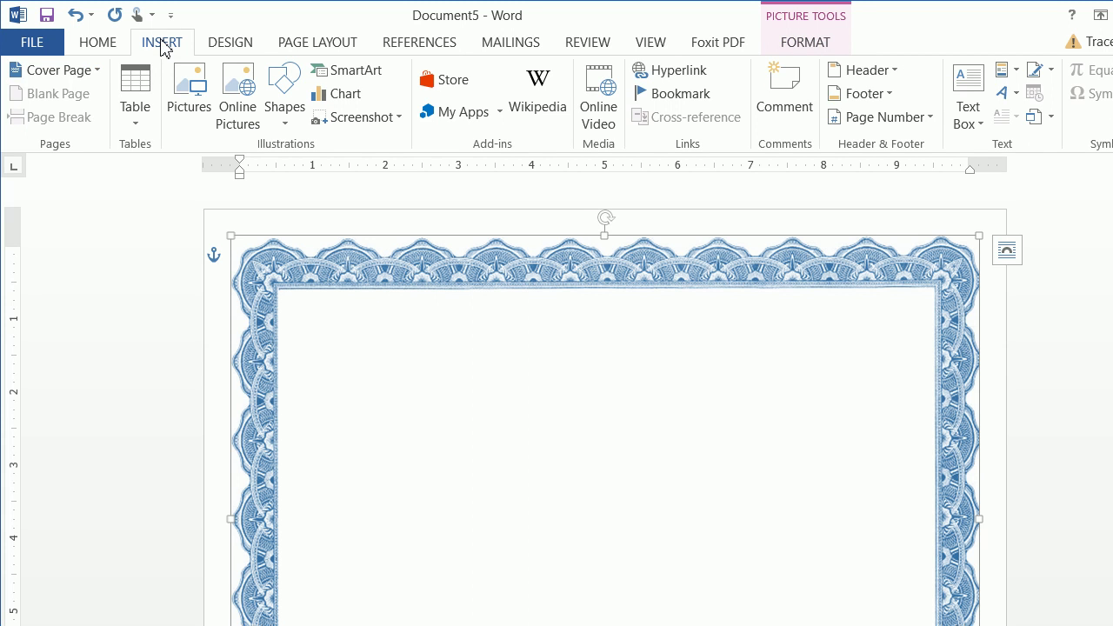
{"action": "left_click", "coordinate": [974, 108]}
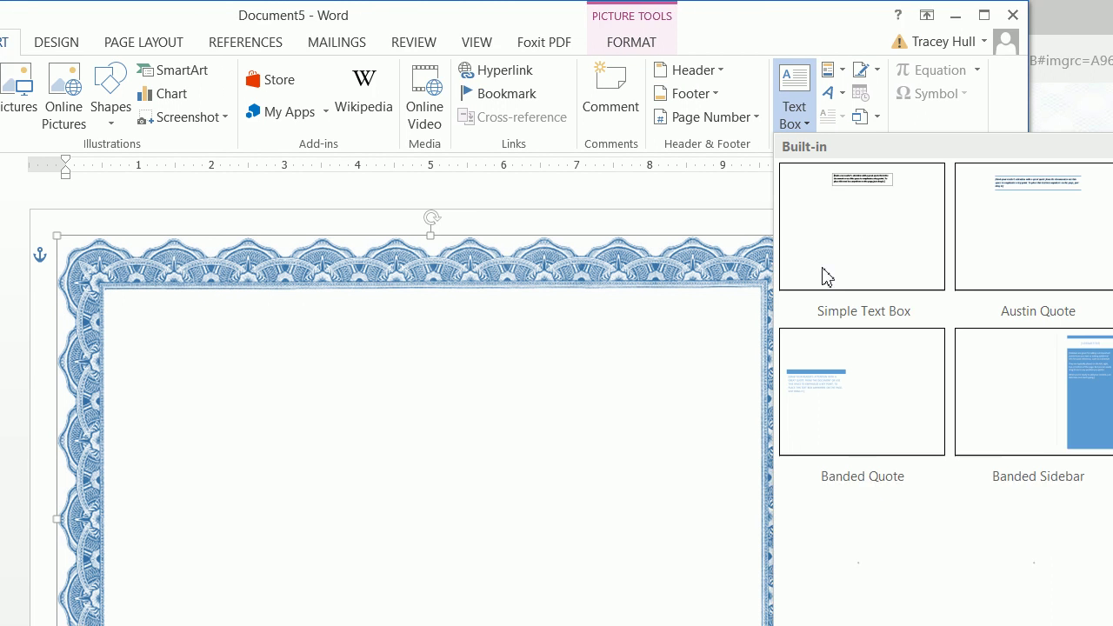
{"action": "left_click", "coordinate": [862, 574]}
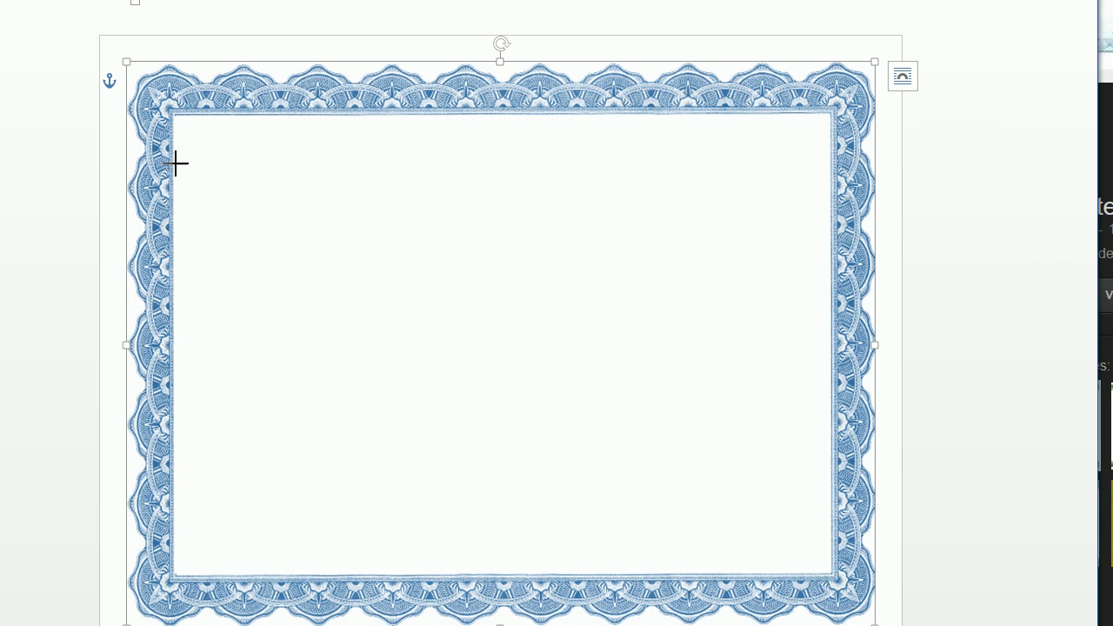
{"action": "mouse_move", "coordinate": [161, 158]}
{"action": "left_mouse_down"}
{"action": "mouse_move", "coordinate": [787, 341]}
{"action": "mouse_move", "coordinate": [846, 385]}
{"action": "mouse_move", "coordinate": [827, 383]}
{"action": "left_mouse_up"}
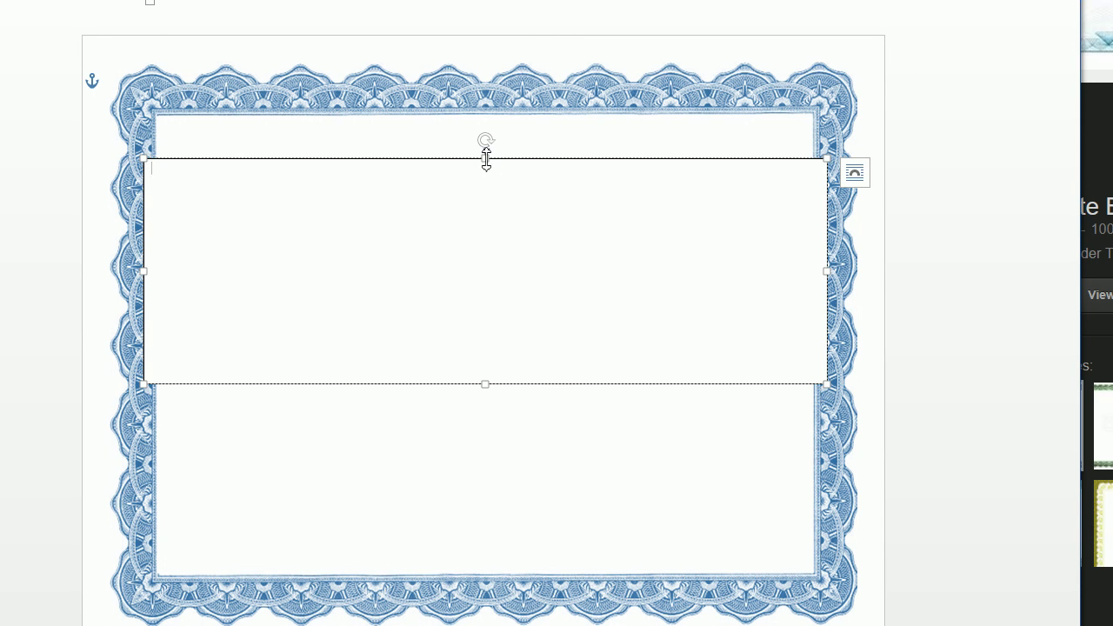
{"action": "left_click_drag", "start_coordinate": [486, 159], "coordinate": [486, 166]}
{"action": "left_click_drag", "start_coordinate": [576, 171], "coordinate": [561, 167]}
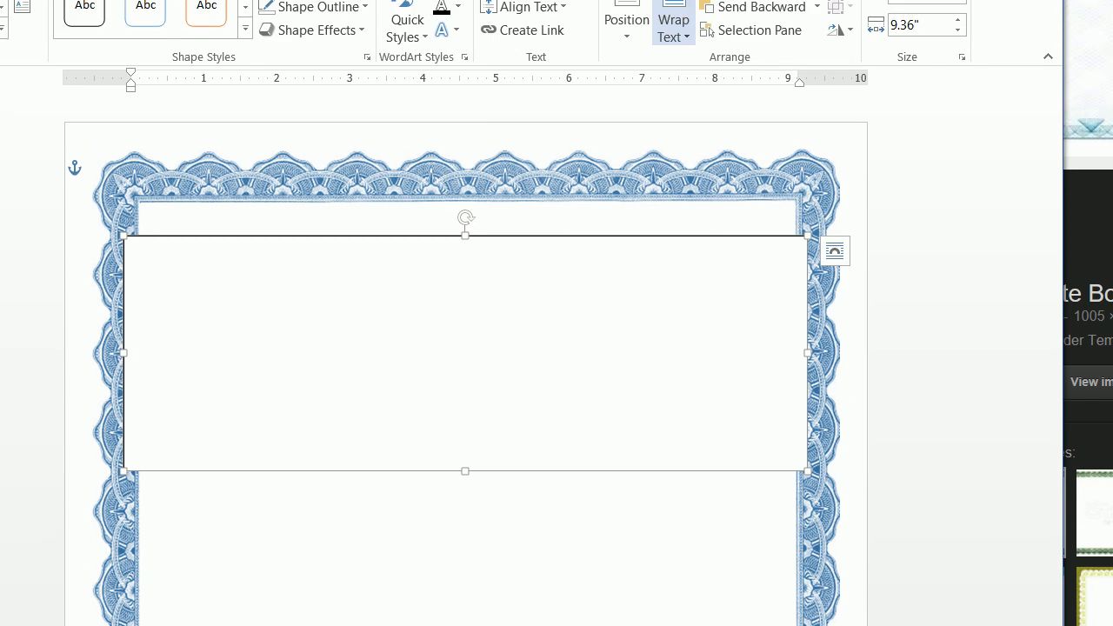
Step: Set the text box to No Outline and No Fill
{"action": "left_click", "coordinate": [292, 73]}
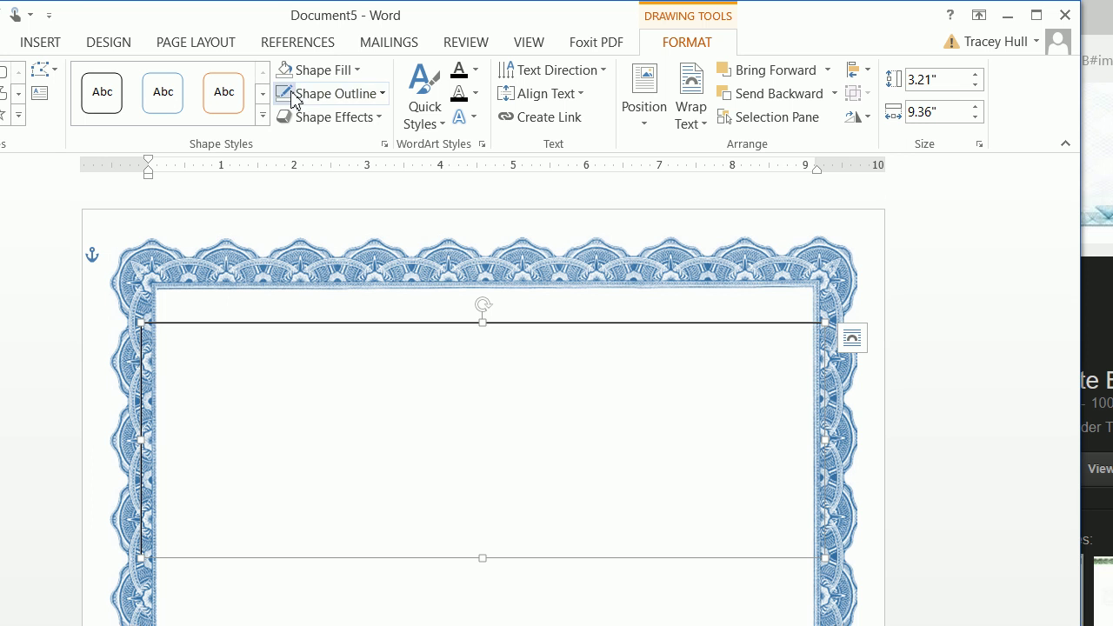
{"action": "left_click", "coordinate": [313, 94]}
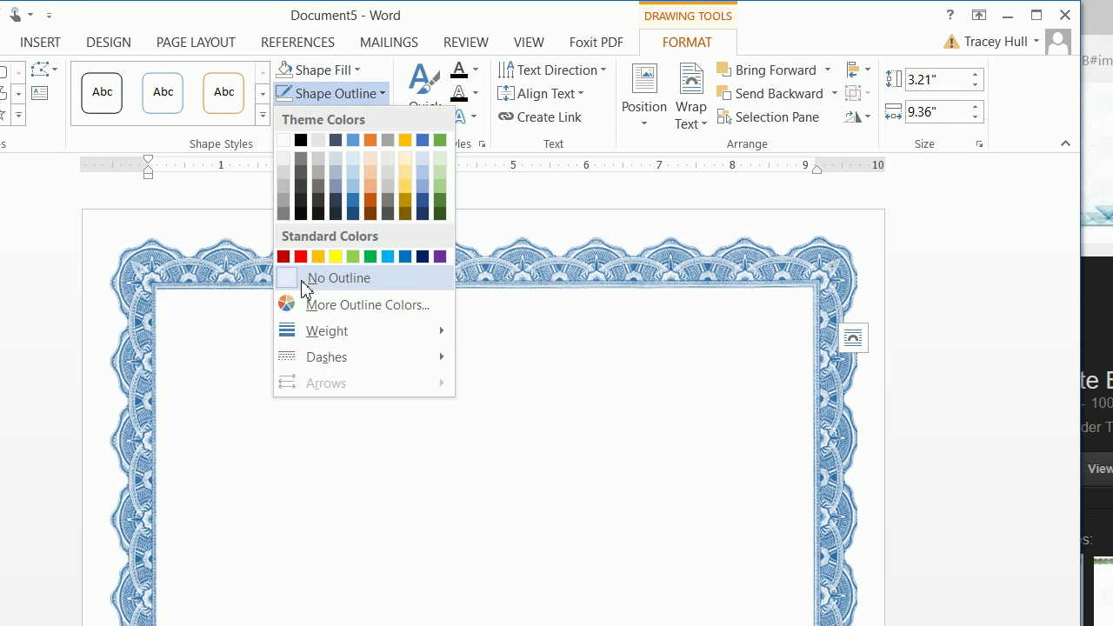
{"action": "left_click", "coordinate": [300, 278]}
{"action": "left_click", "coordinate": [313, 69]}
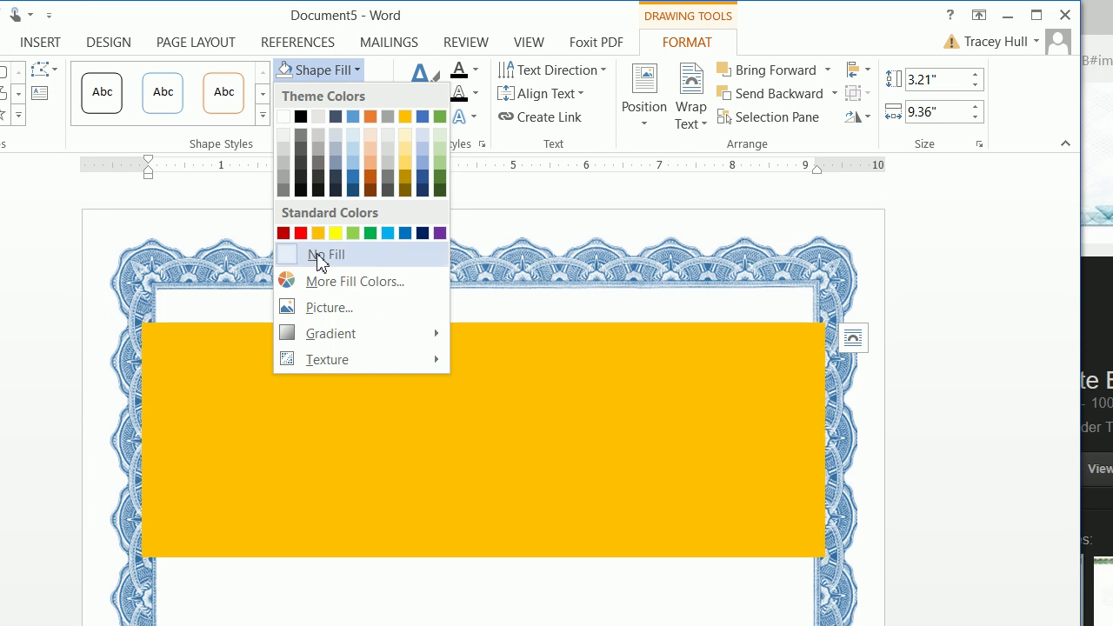
{"action": "left_click", "coordinate": [319, 255]}
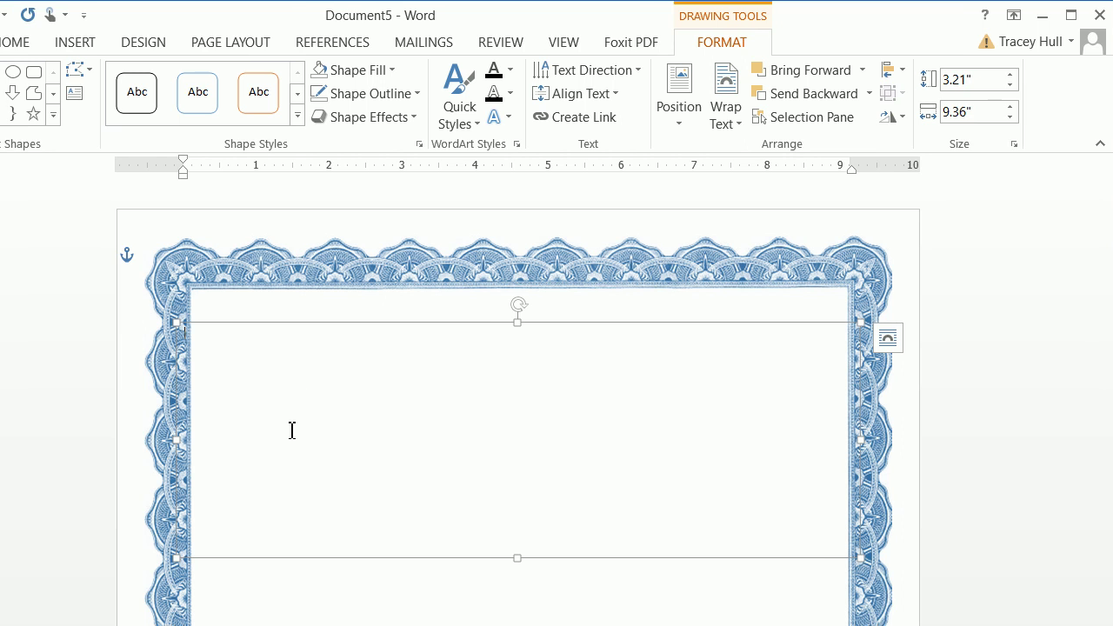
Step: Enter the centered title "Certificate of Appreciation" in the text box and correct its spelling
{"action": "type", "text": "Certi"}
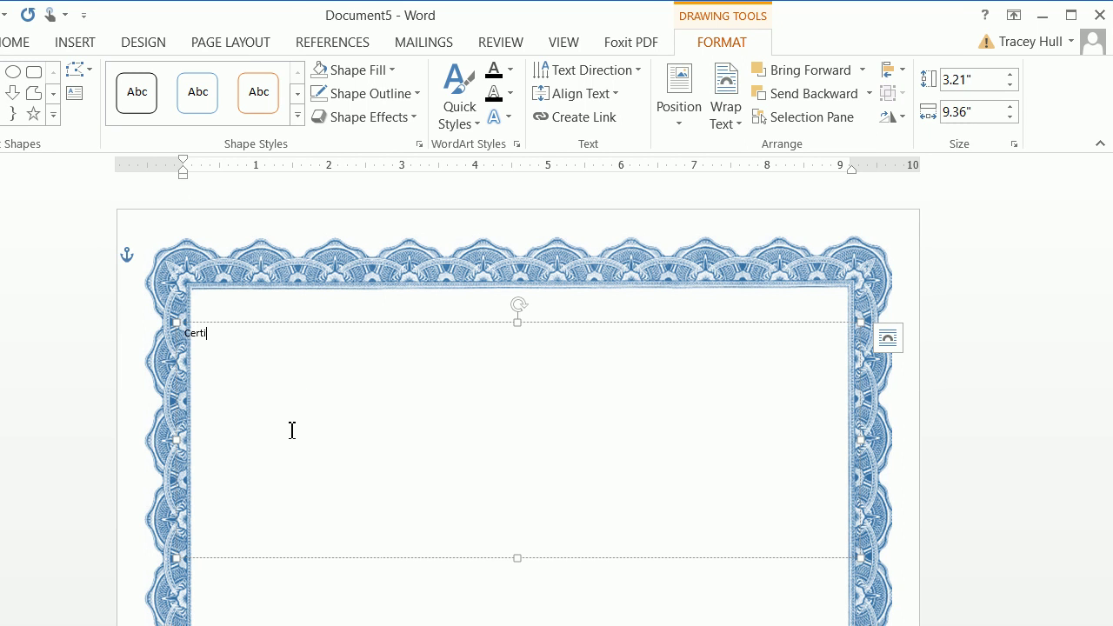
{"action": "type", "text": "ficate of Apprecation"}
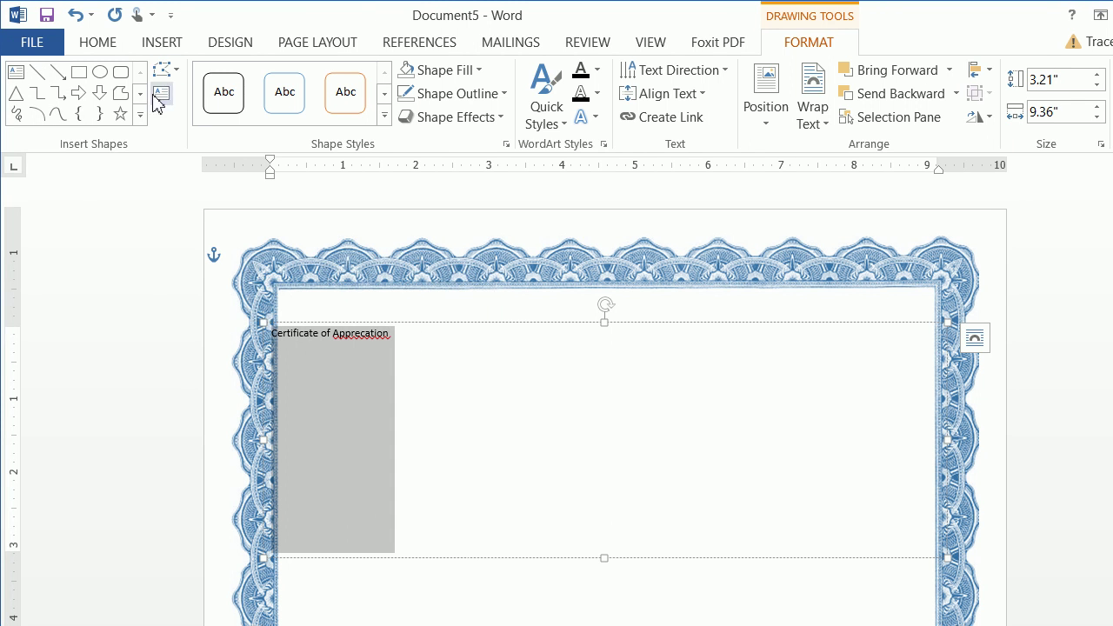
{"action": "left_click", "coordinate": [102, 42]}
{"action": "left_click", "coordinate": [464, 112]}
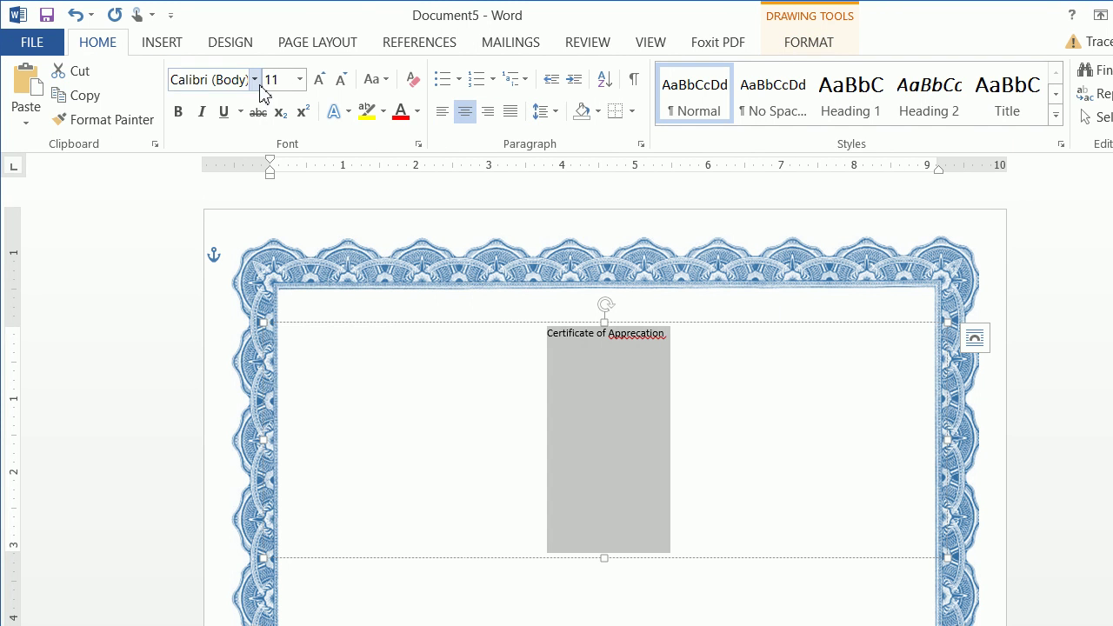
{"action": "right_click", "coordinate": [639, 342]}
{"action": "left_click", "coordinate": [569, 566]}
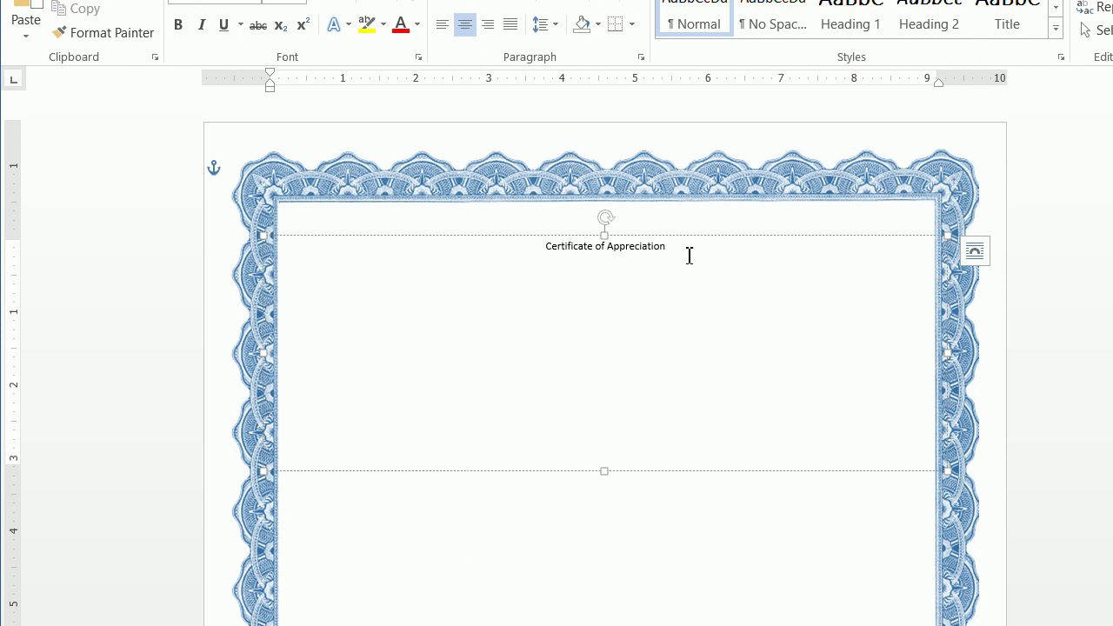
Step: Format the title text in the Certificate font at size 65
{"action": "left_click_drag", "start_coordinate": [689, 255], "coordinate": [521, 241]}
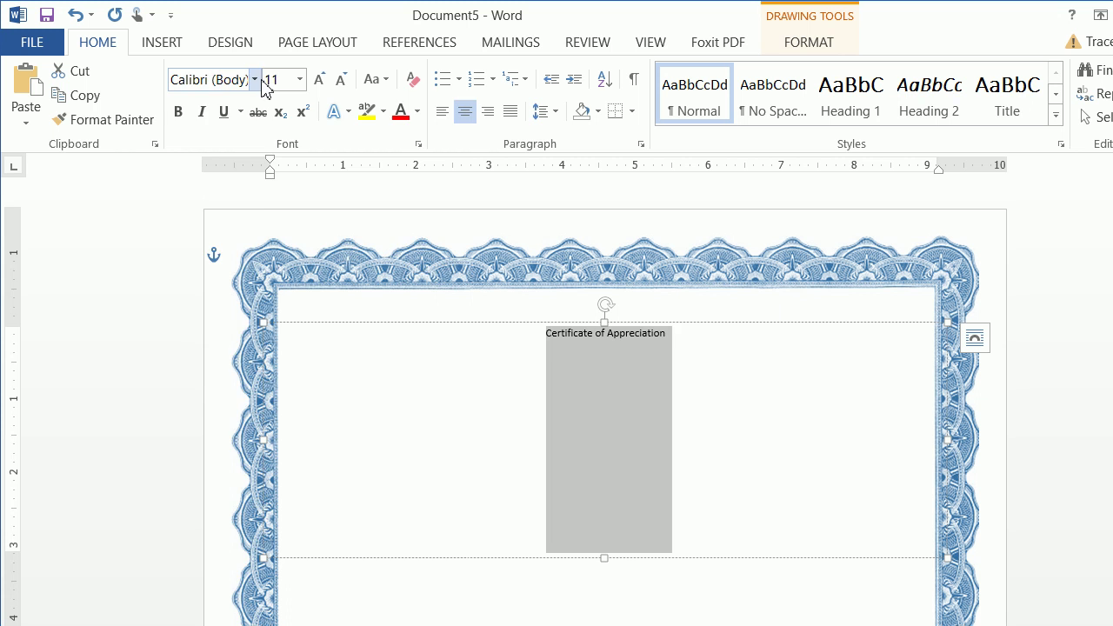
{"action": "left_click", "coordinate": [255, 79]}
{"action": "left_click", "coordinate": [261, 205]}
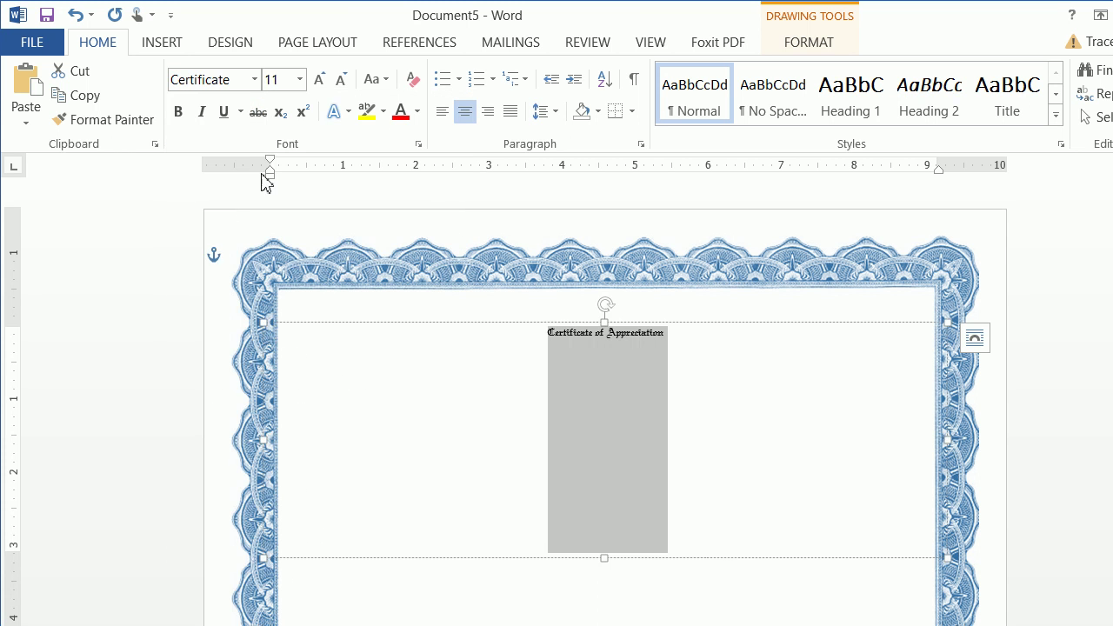
{"action": "left_click", "coordinate": [293, 88]}
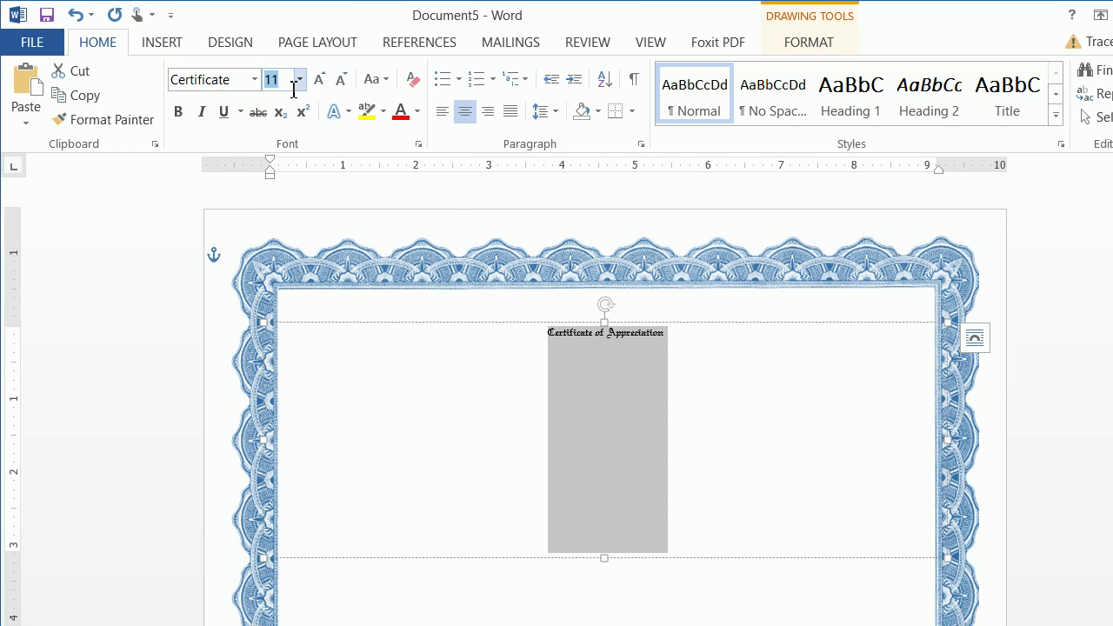
{"action": "key", "text": "Return"}
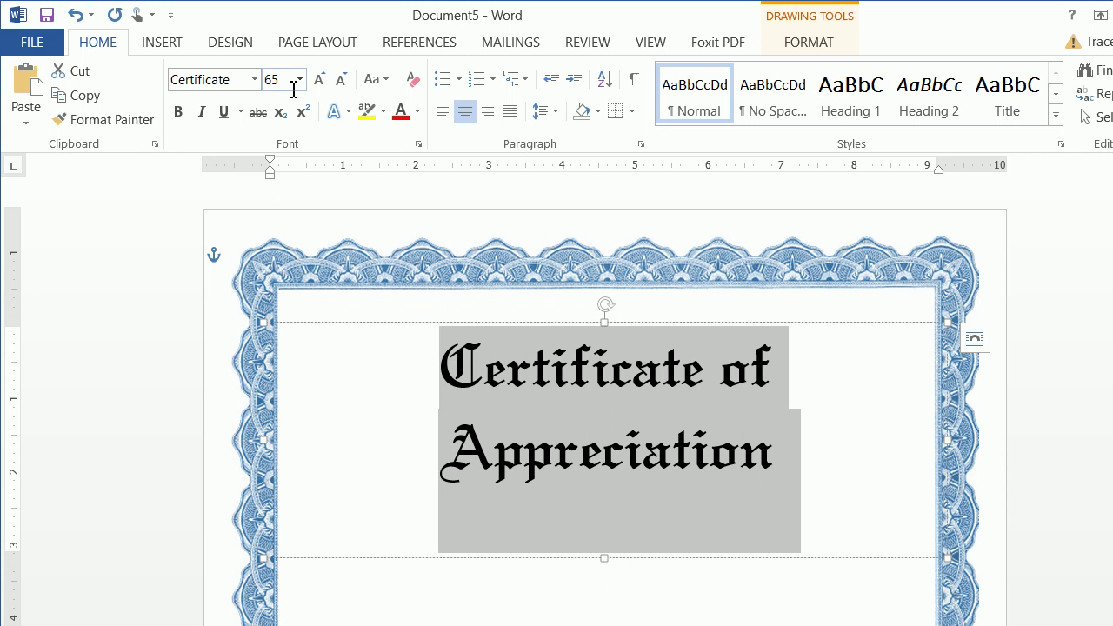
Step: Apply the Arch Up transform text effect to the title
{"action": "left_click", "coordinate": [801, 44]}
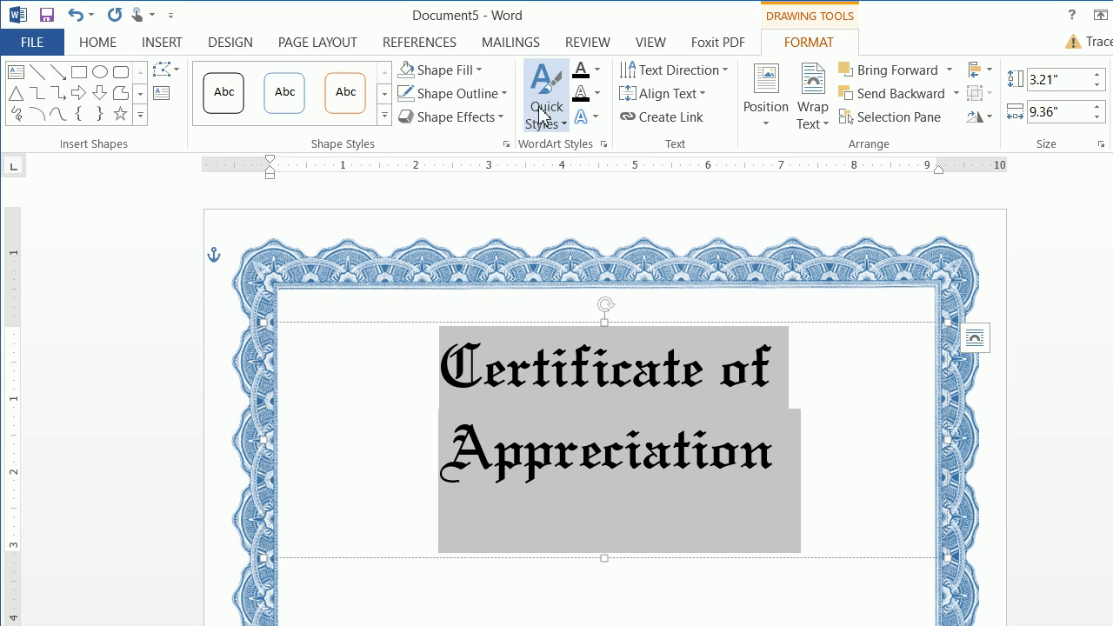
{"action": "left_click", "coordinate": [588, 128]}
{"action": "mouse_move", "coordinate": [652, 382]}
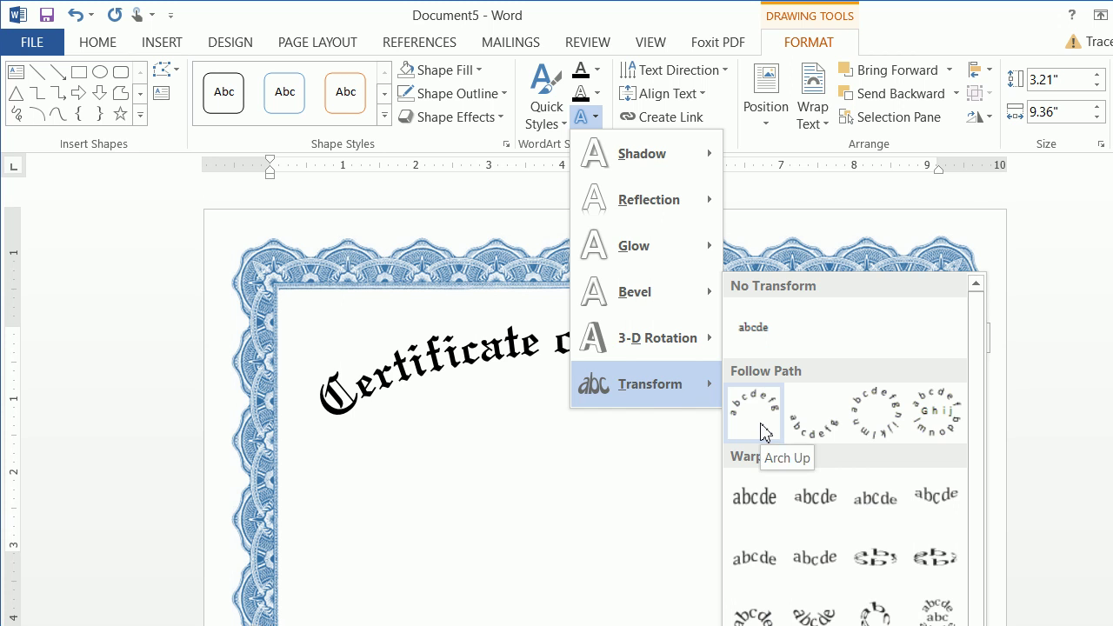
{"action": "left_click", "coordinate": [763, 432]}
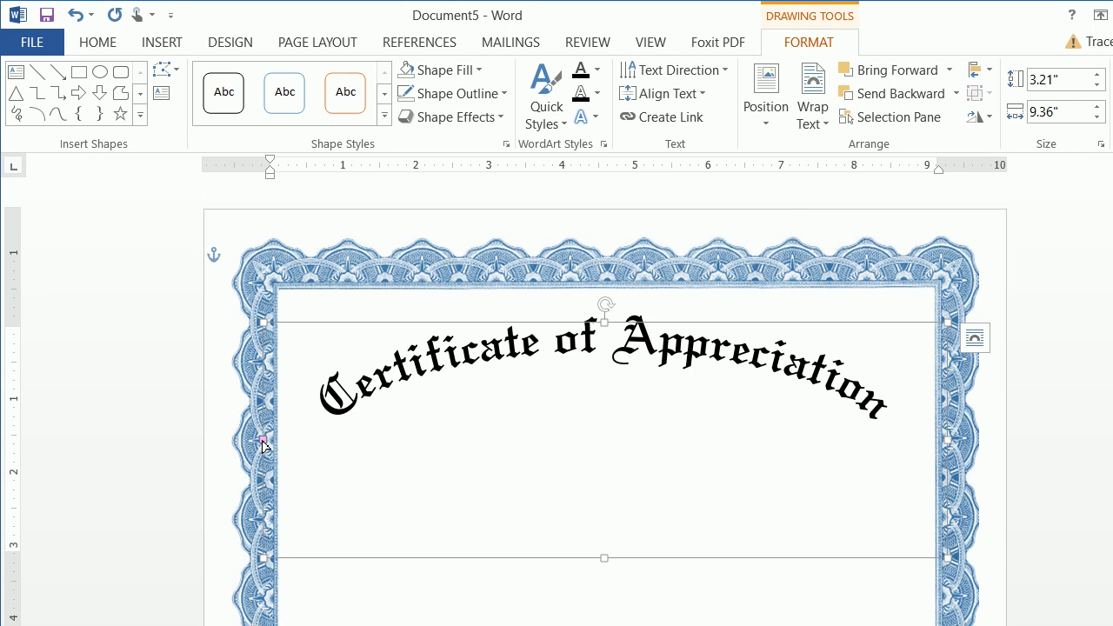
Step: Try adjusting the curve of the arched title, and deselect its text box
{"action": "left_click_drag", "start_coordinate": [264, 444], "coordinate": [275, 422]}
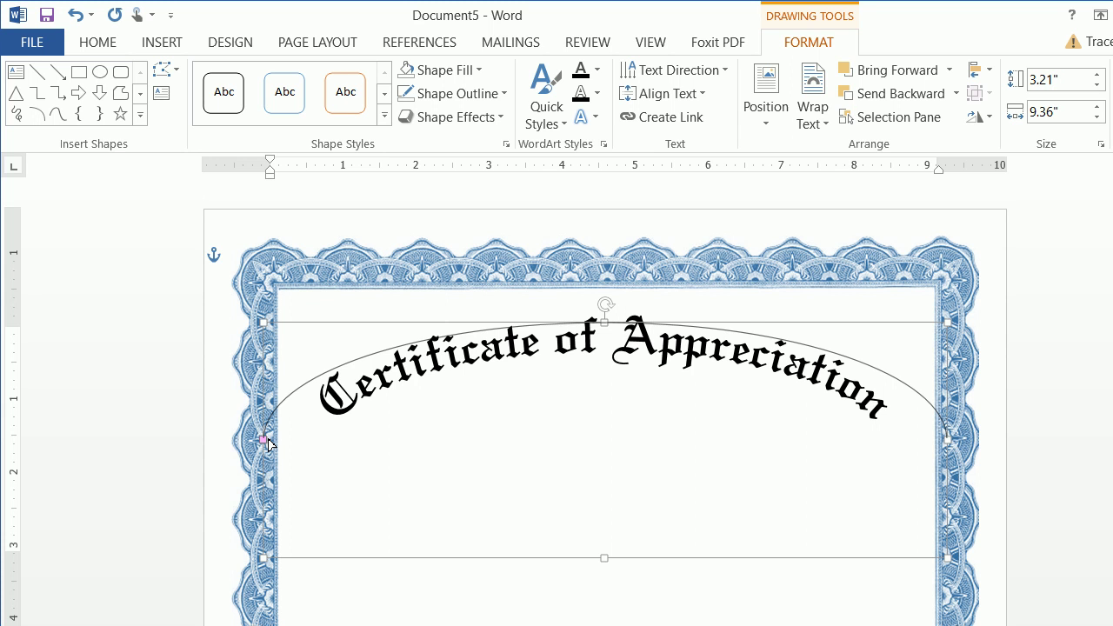
{"action": "left_click_drag", "start_coordinate": [268, 444], "coordinate": [266, 443]}
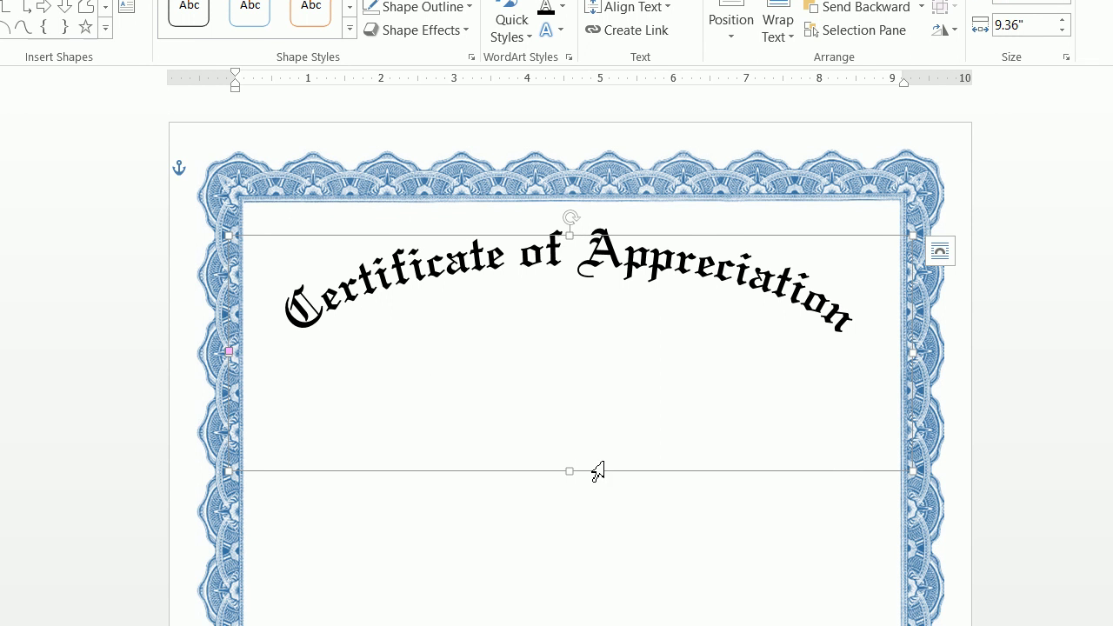
{"action": "left_click_drag", "start_coordinate": [860, 352], "coordinate": [792, 364]}
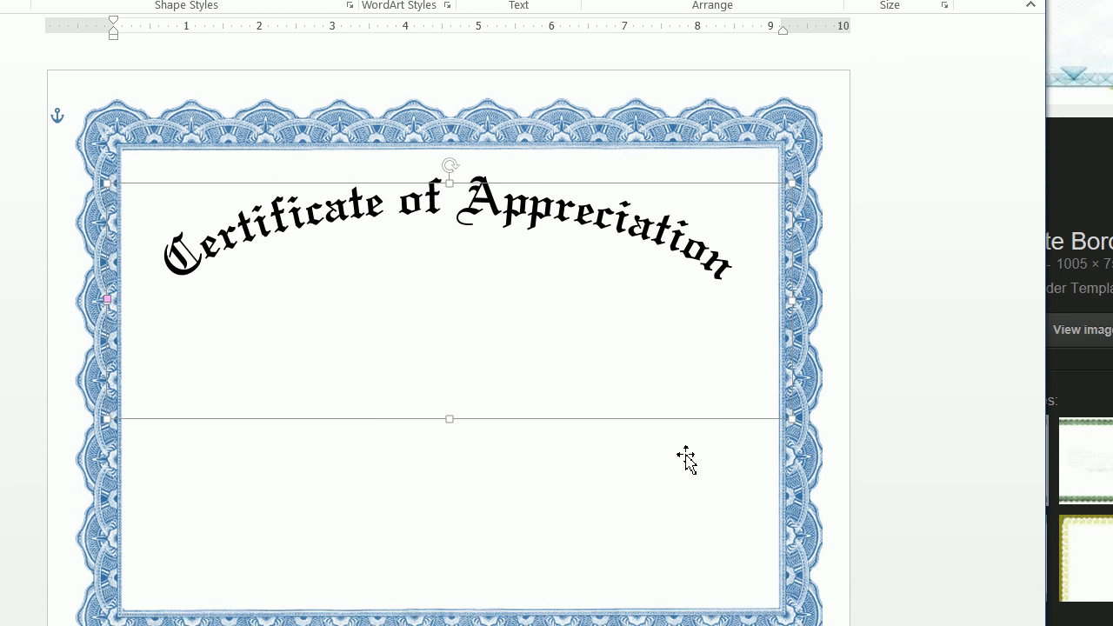
{"action": "left_click", "coordinate": [689, 468]}
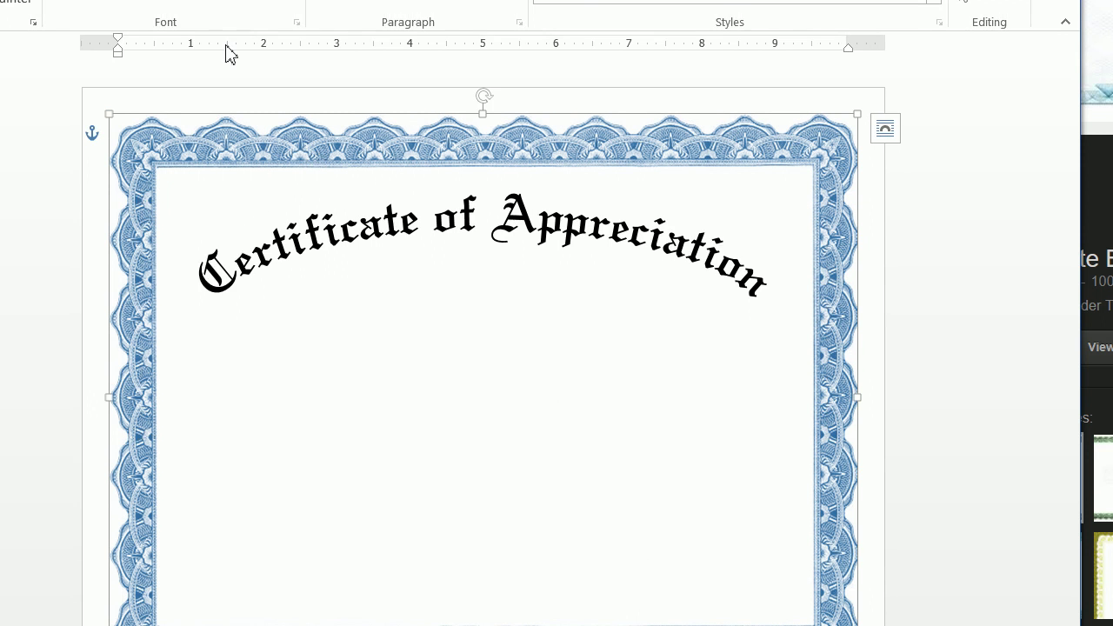
Step: Draw a second text box about 4.6" wide and 2.04" high, centered just below the arched title
{"action": "left_click", "coordinate": [178, 42]}
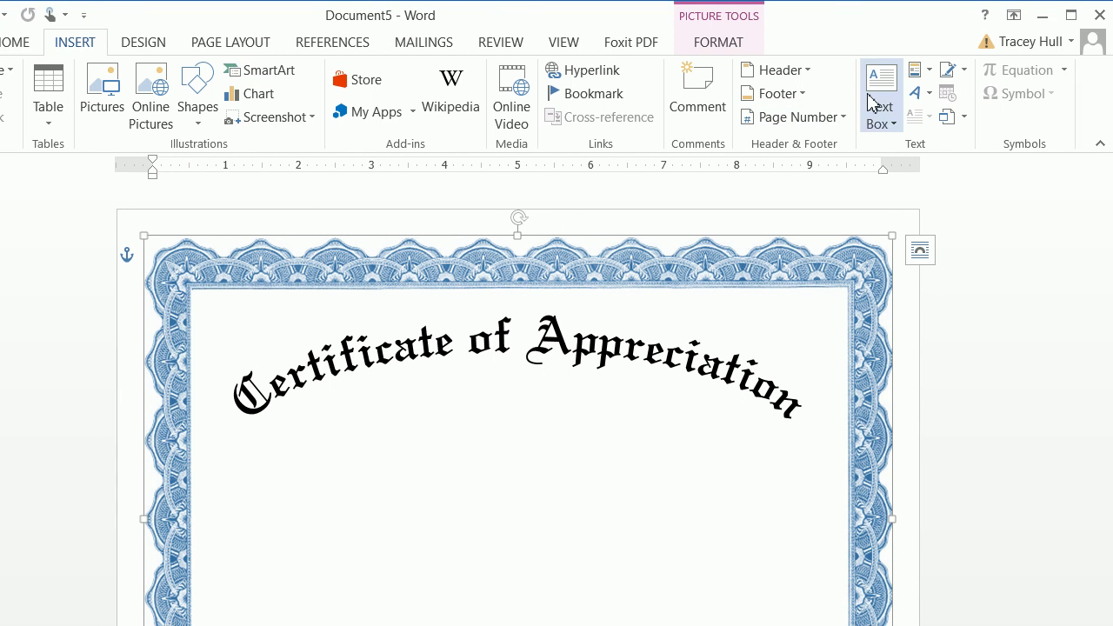
{"action": "left_click", "coordinate": [876, 109]}
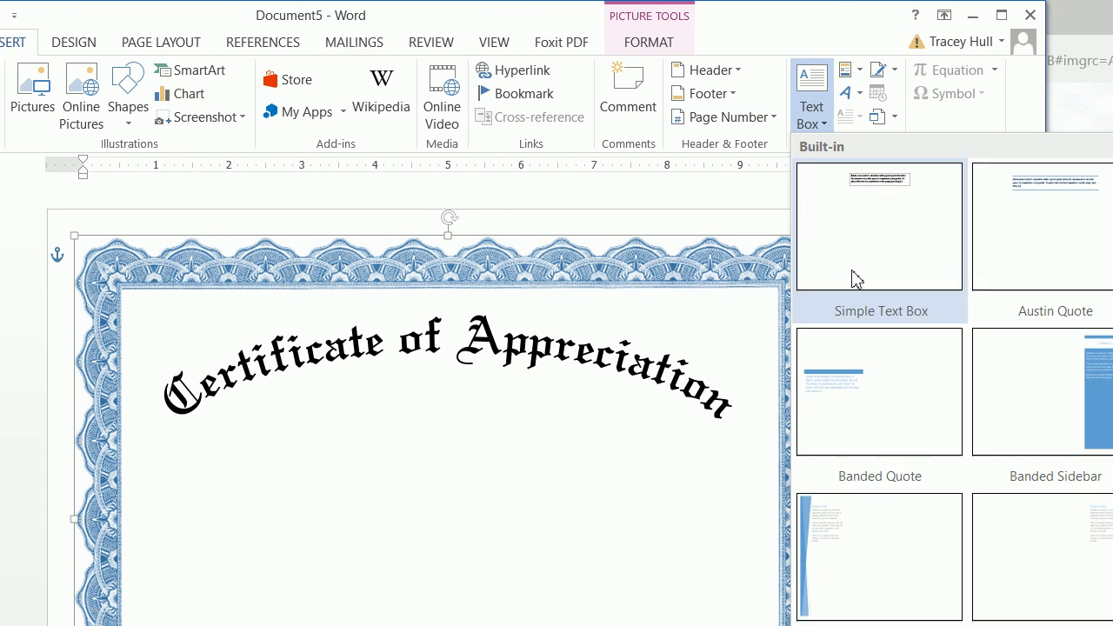
{"action": "left_click", "coordinate": [580, 622]}
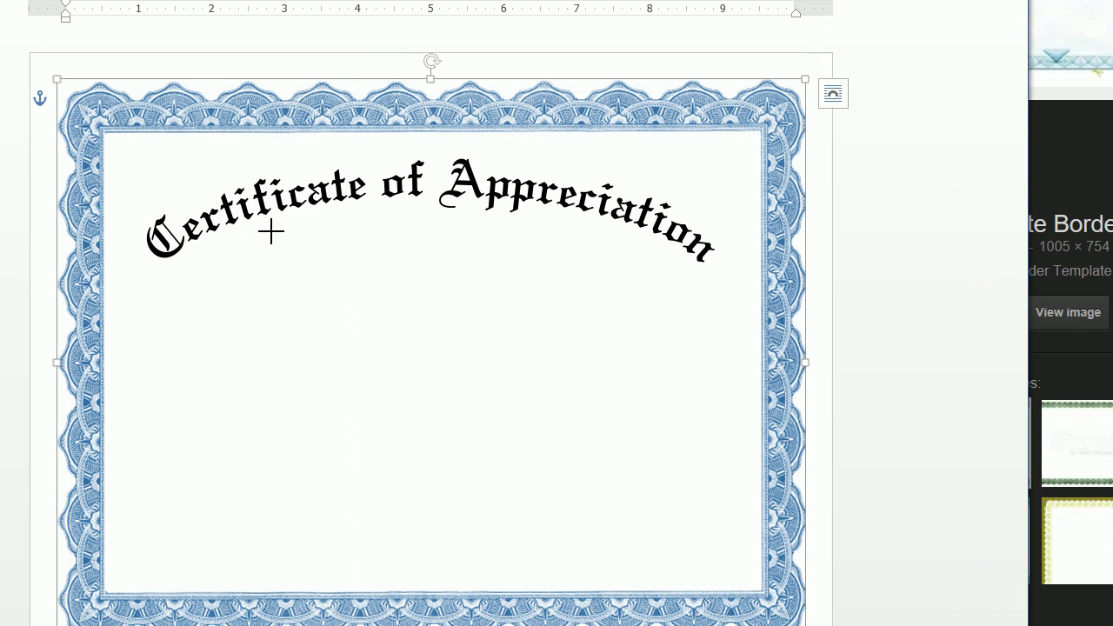
{"action": "left_click_drag", "start_coordinate": [198, 229], "coordinate": [536, 377]}
{"action": "left_click_drag", "start_coordinate": [623, 376], "coordinate": [622, 379]}
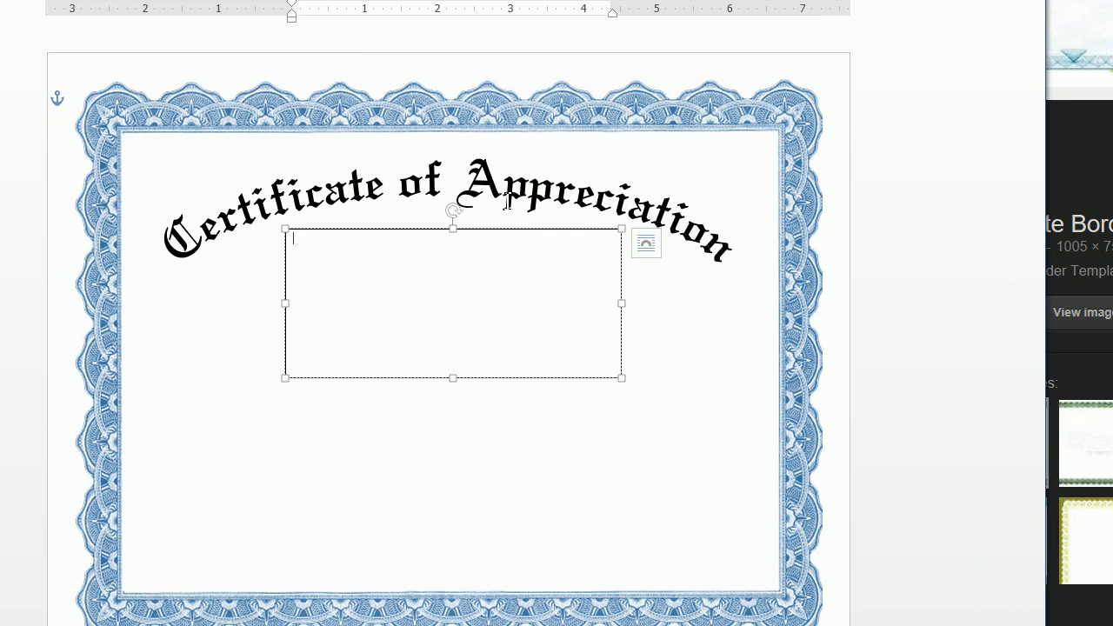
{"action": "left_click_drag", "start_coordinate": [514, 235], "coordinate": [498, 228]}
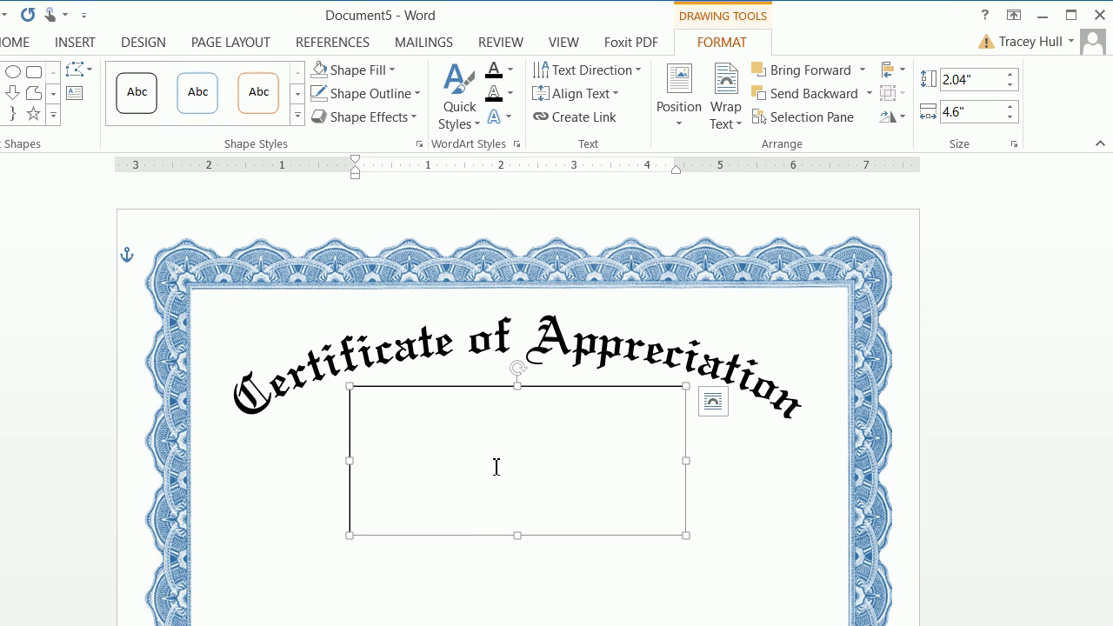
Step: Remove the shape fill and the outline from the second text box
{"action": "left_click", "coordinate": [323, 76]}
{"action": "left_click", "coordinate": [353, 254]}
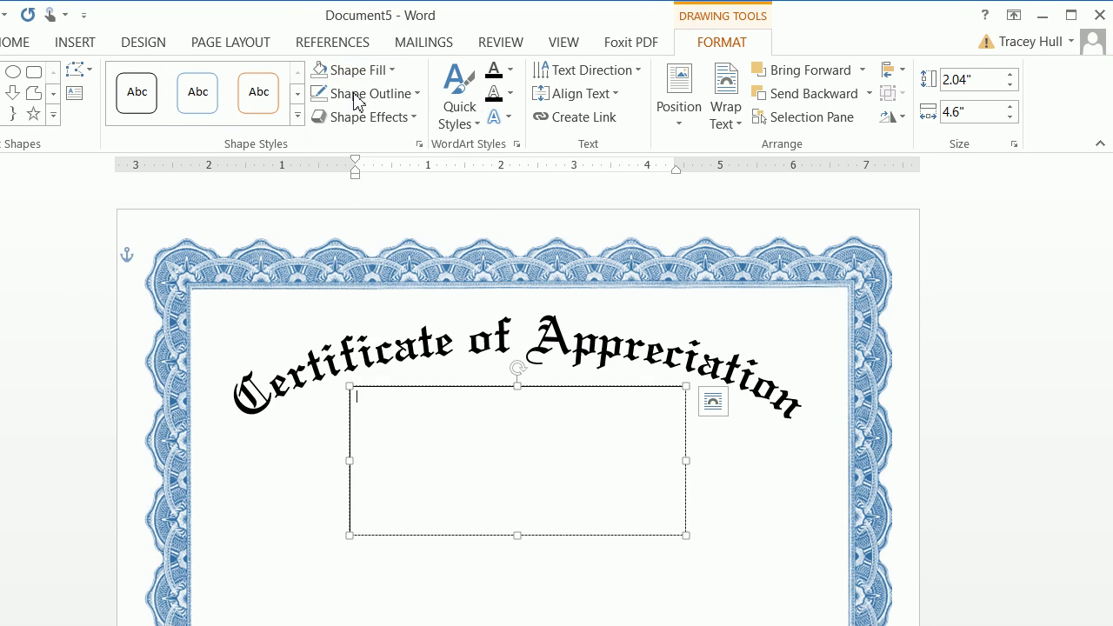
{"action": "left_click", "coordinate": [355, 96]}
{"action": "left_click", "coordinate": [341, 280]}
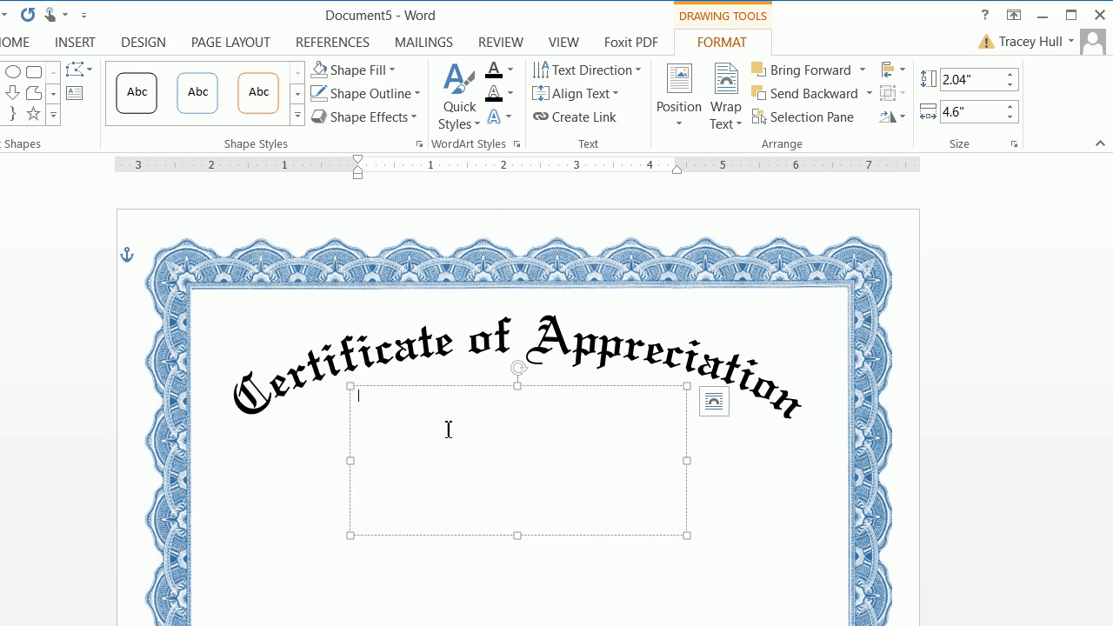
Step: Enter "This certificate is presetened to:" in the second text box and replace the misspelled word with the spelling suggestion "presentenced"
{"action": "type", "text": "This certificate "}
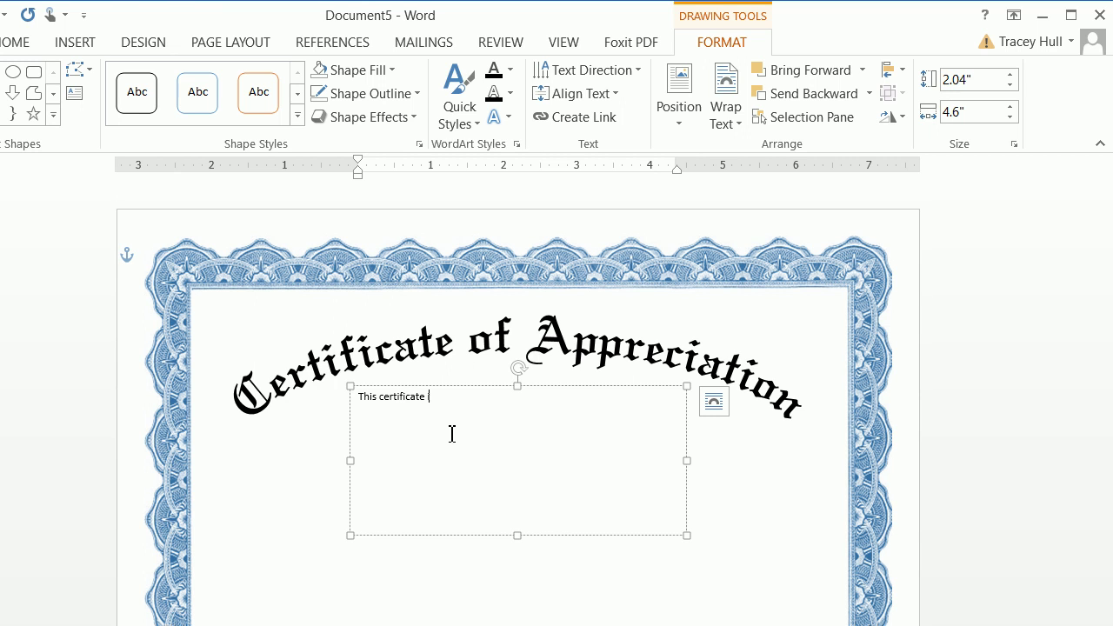
{"action": "type", "text": "is presetened"}
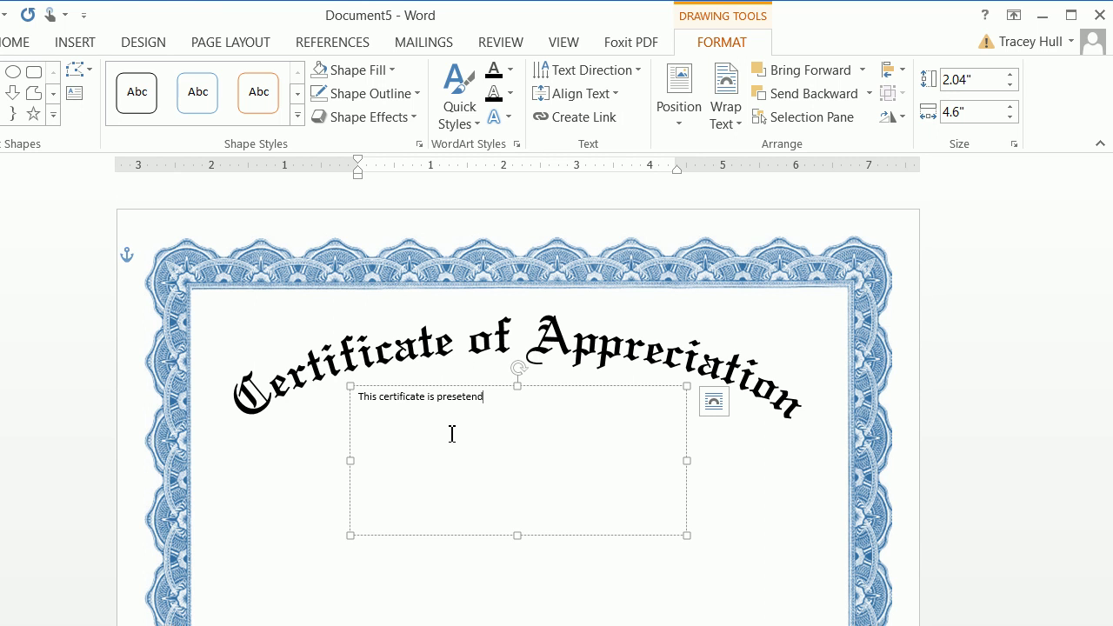
{"action": "key", "text": "BackSpace"}
{"action": "type", "text": "ed to:"}
{"action": "right_click", "coordinate": [484, 399]}
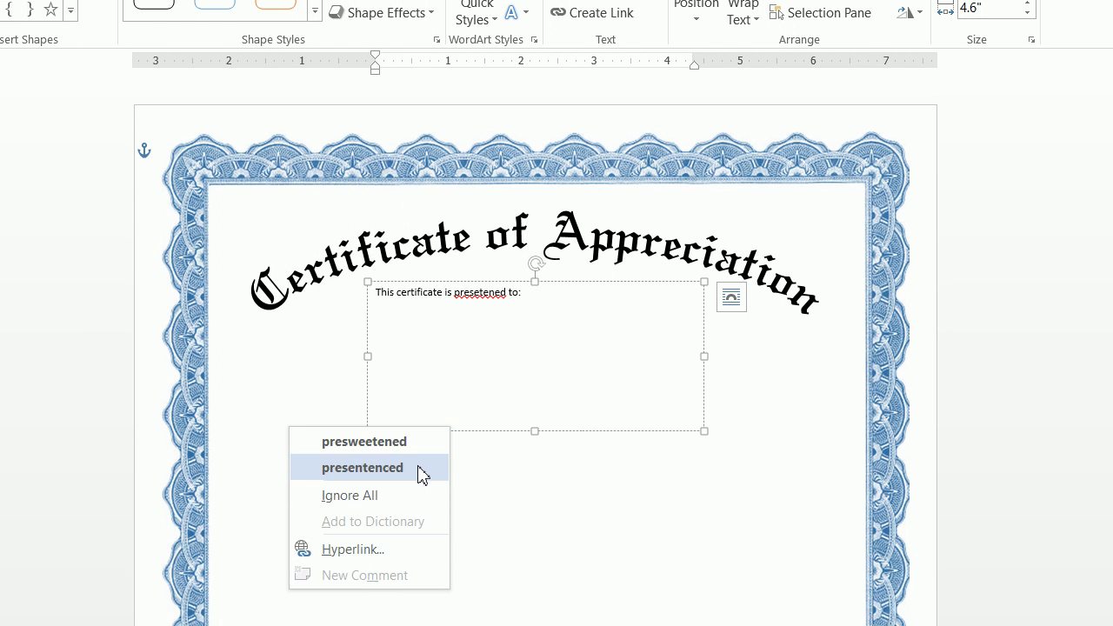
{"action": "left_click", "coordinate": [422, 476]}
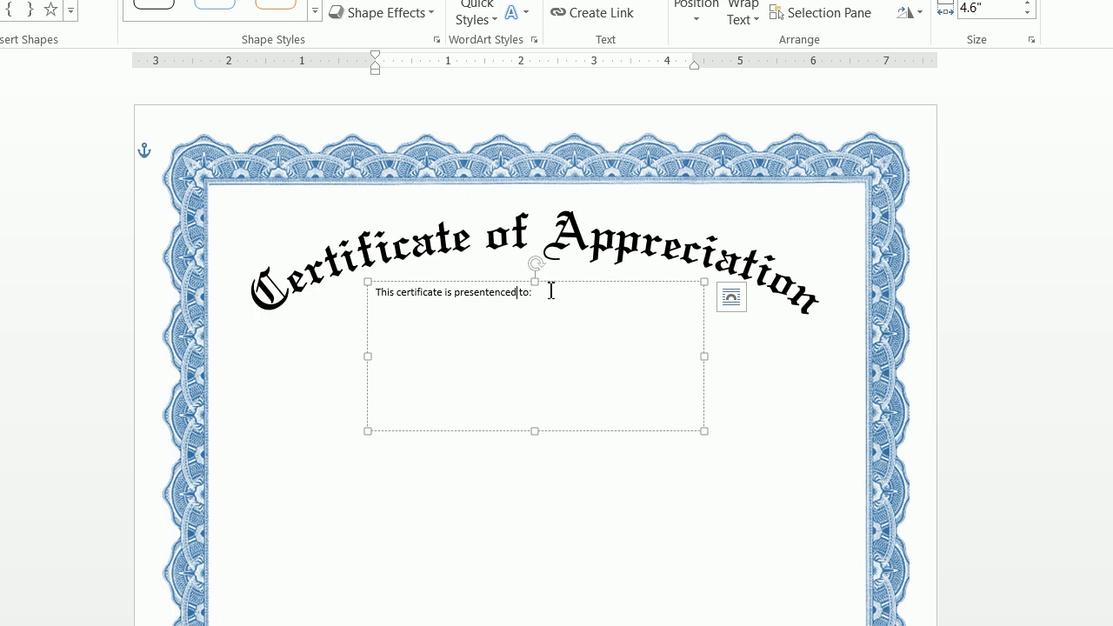
Step: Center the presentation line and add "Jet City Pizza" on a new line below it
{"action": "left_click", "coordinate": [97, 42]}
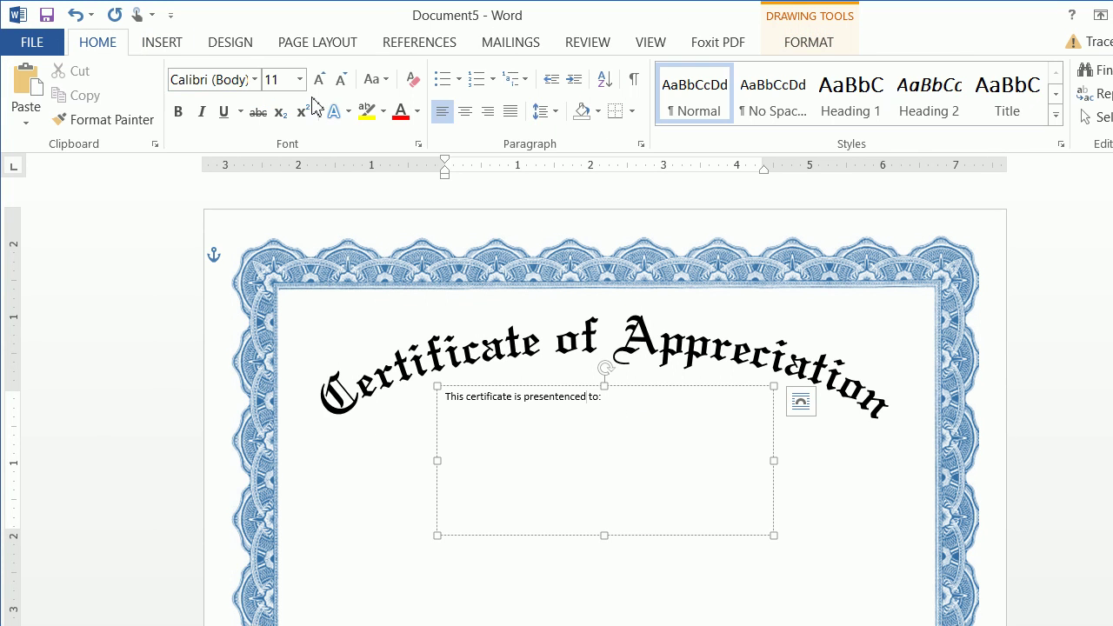
{"action": "left_click", "coordinate": [468, 120]}
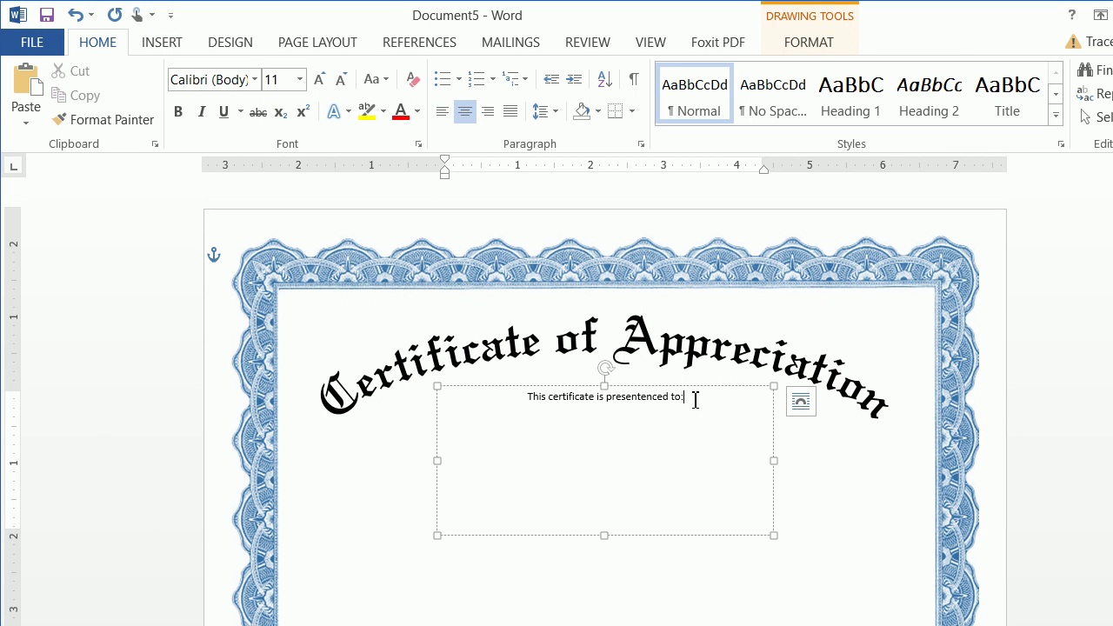
{"action": "key", "text": "Return"}
{"action": "type", "text": "Je"}
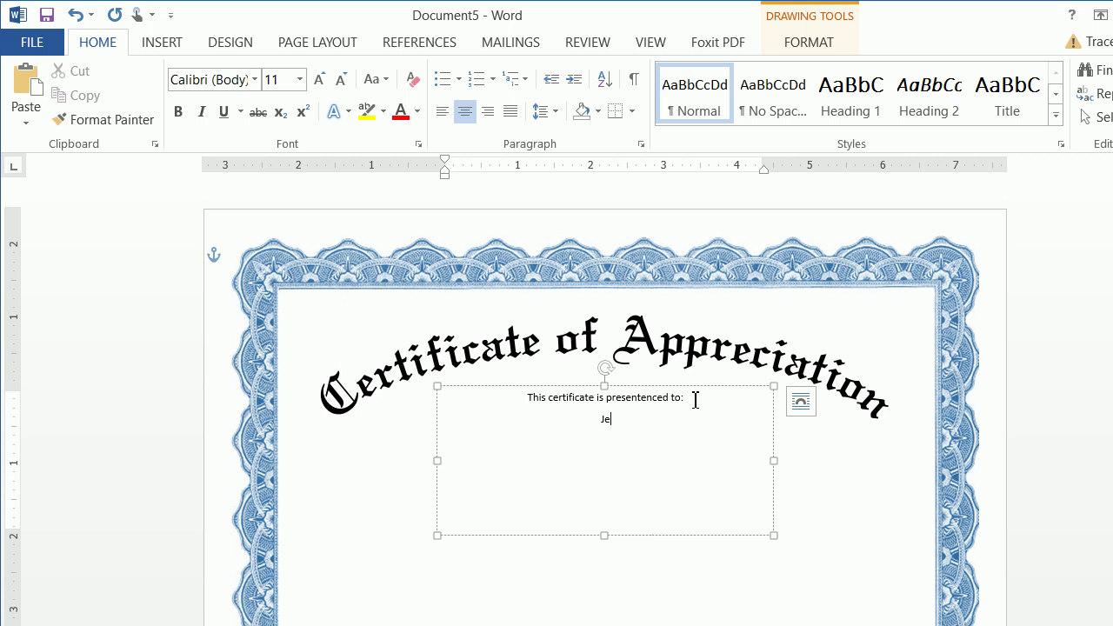
{"action": "type", "text": "t City Pizza"}
Step: Format "Jet City Pizza" in the Castellar font at size 48
{"action": "left_click_drag", "start_coordinate": [645, 423], "coordinate": [571, 432]}
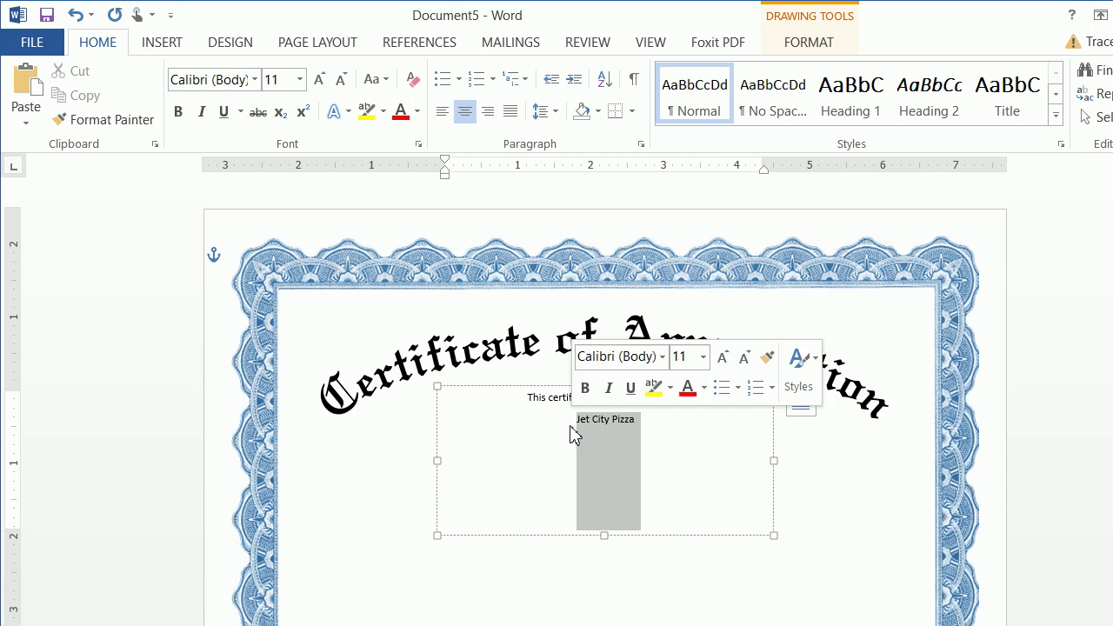
{"action": "left_click", "coordinate": [254, 80]}
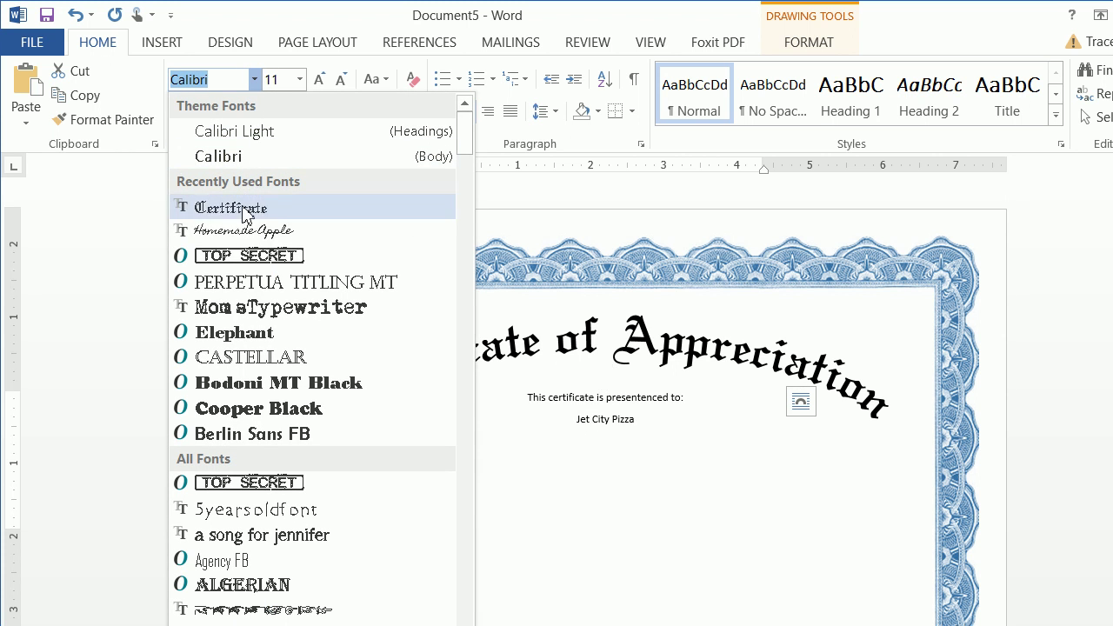
{"action": "left_click", "coordinate": [247, 369]}
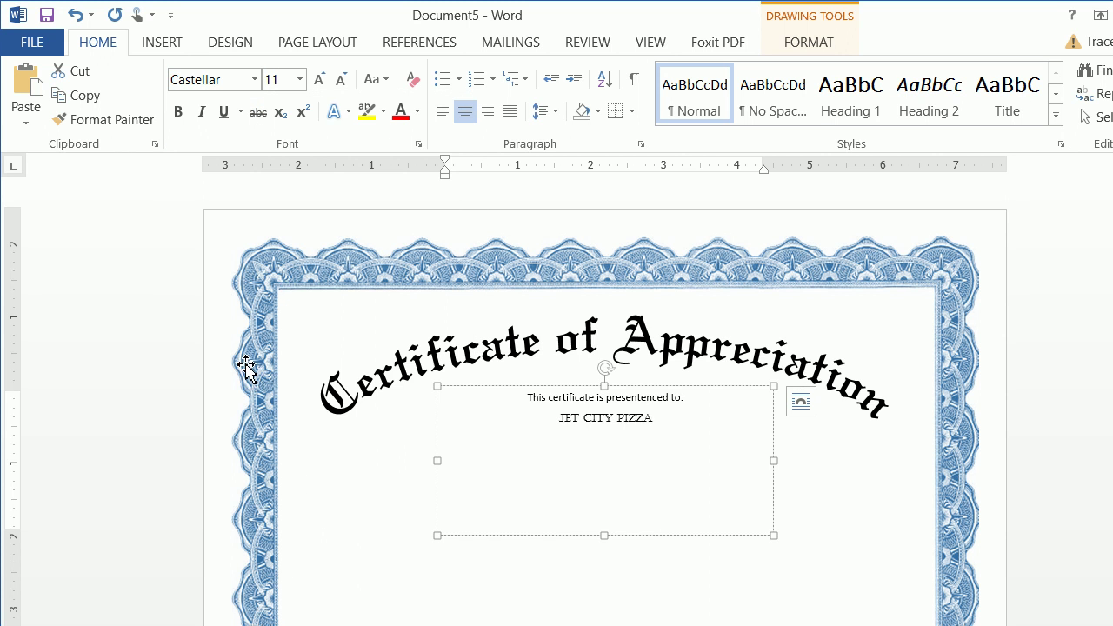
{"action": "left_click", "coordinate": [299, 79]}
{"action": "left_click", "coordinate": [275, 396]}
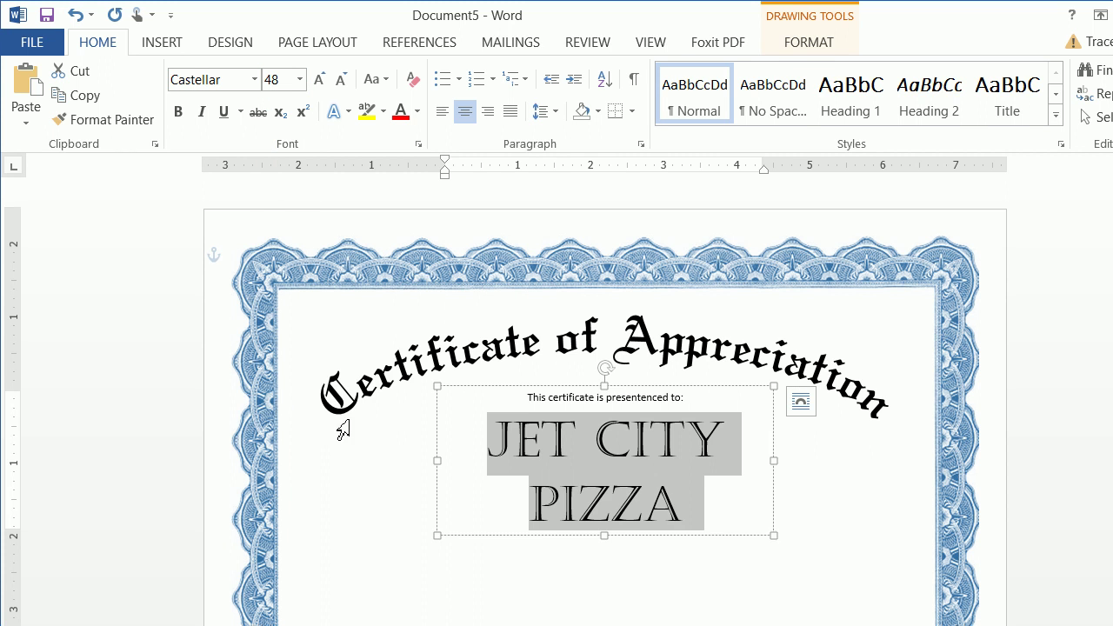
Step: Widen the text box on both sides so the company name fits on one line, keeping it centered under the title
{"action": "left_click", "coordinate": [798, 461]}
{"action": "left_click_drag", "start_coordinate": [798, 426], "coordinate": [810, 426]}
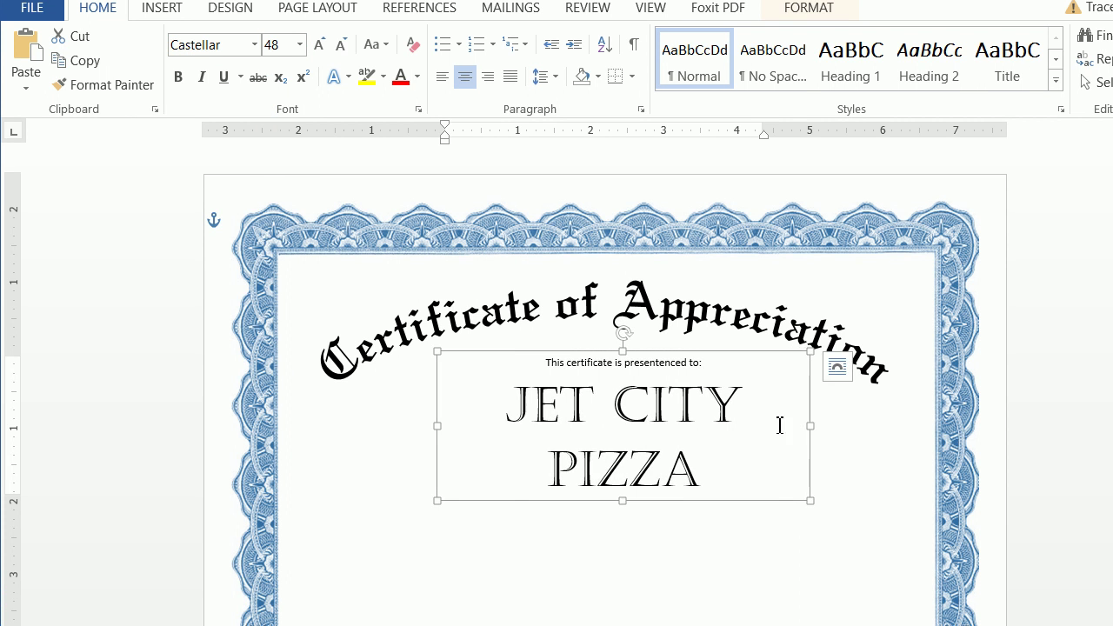
{"action": "left_click_drag", "start_coordinate": [437, 423], "coordinate": [371, 424]}
{"action": "left_click_drag", "start_coordinate": [702, 353], "coordinate": [718, 353]}
Step: Insert one blank line between the presentation line and "Jet City Pizza"
{"action": "left_click", "coordinate": [701, 362]}
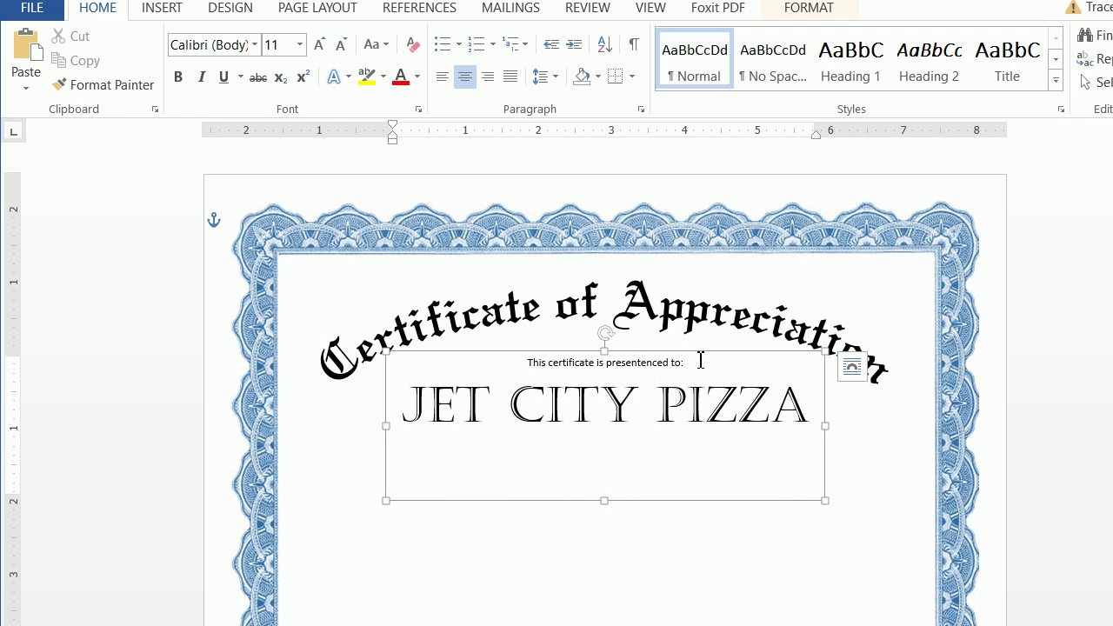
{"action": "key", "text": "Return"}
{"action": "key", "text": "Return"}
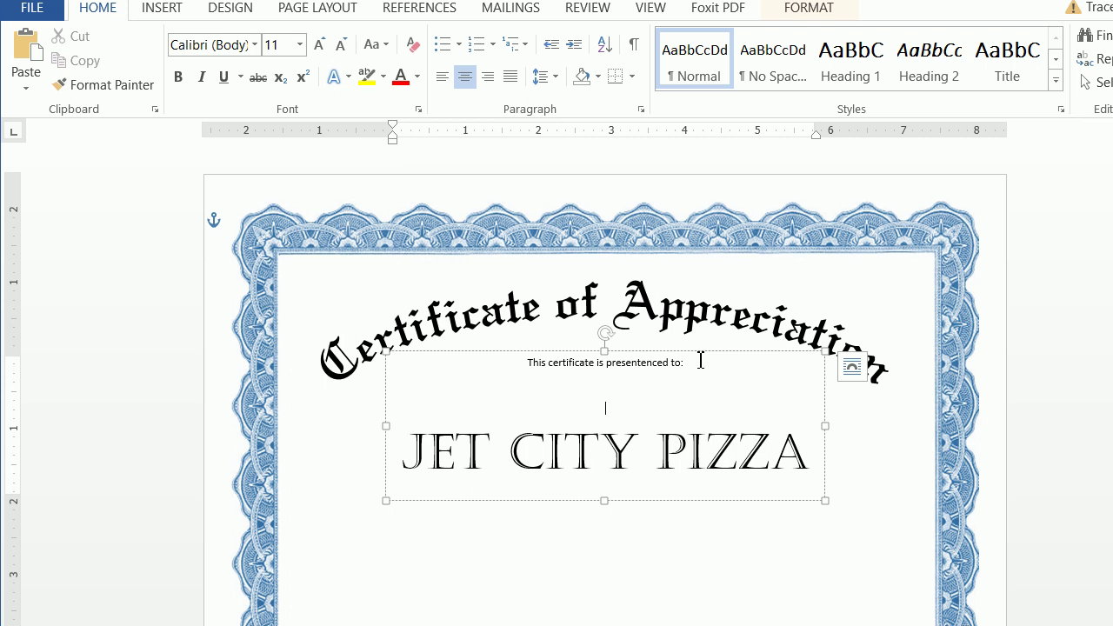
{"action": "key", "text": "BackSpace"}
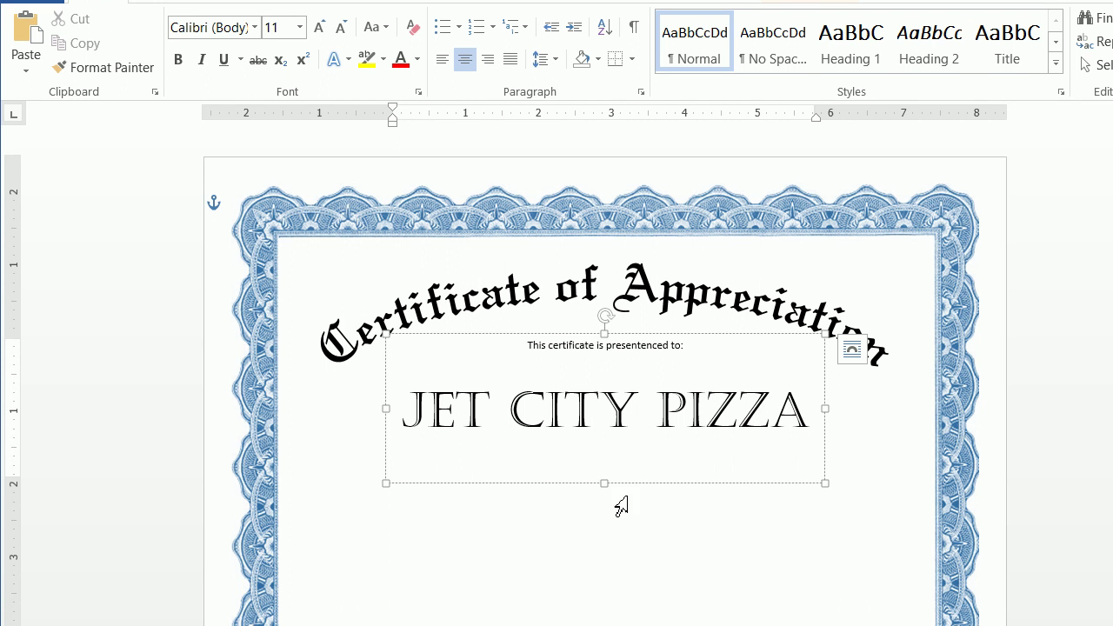
Step: Set the "This certificate is presentenced to:" line to font size 18
{"action": "left_click_drag", "start_coordinate": [706, 346], "coordinate": [521, 345]}
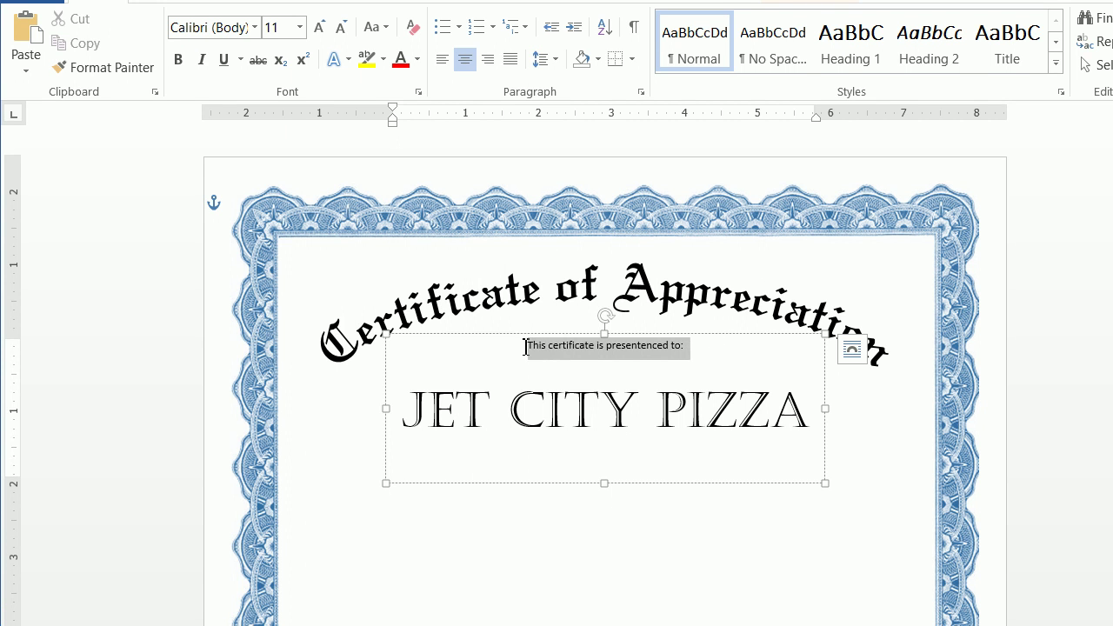
{"action": "left_click", "coordinate": [300, 79]}
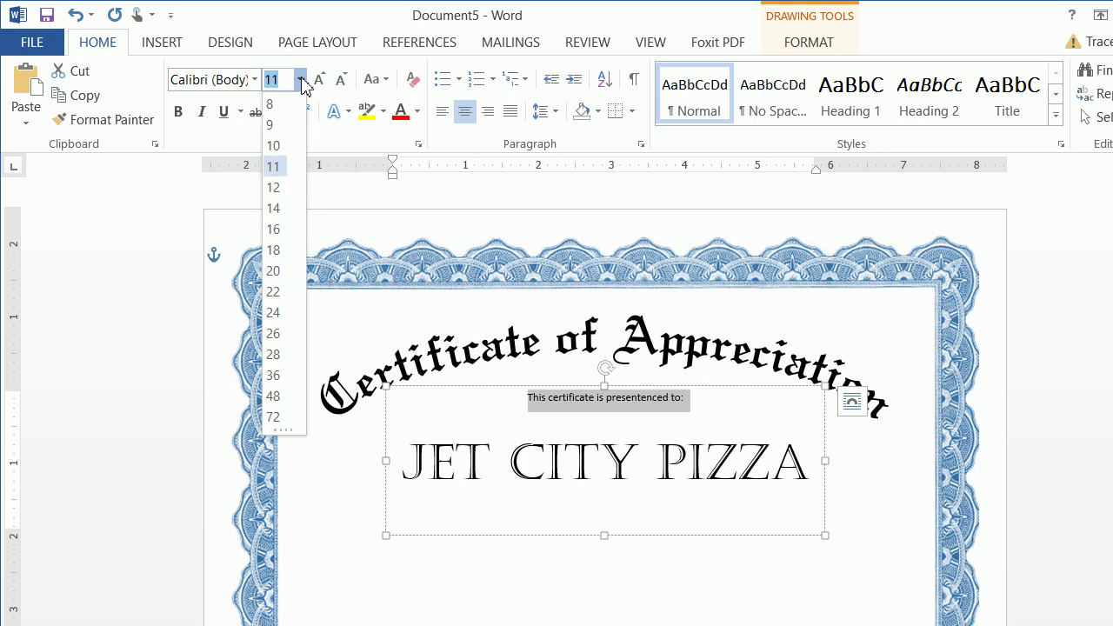
{"action": "left_click", "coordinate": [281, 259]}
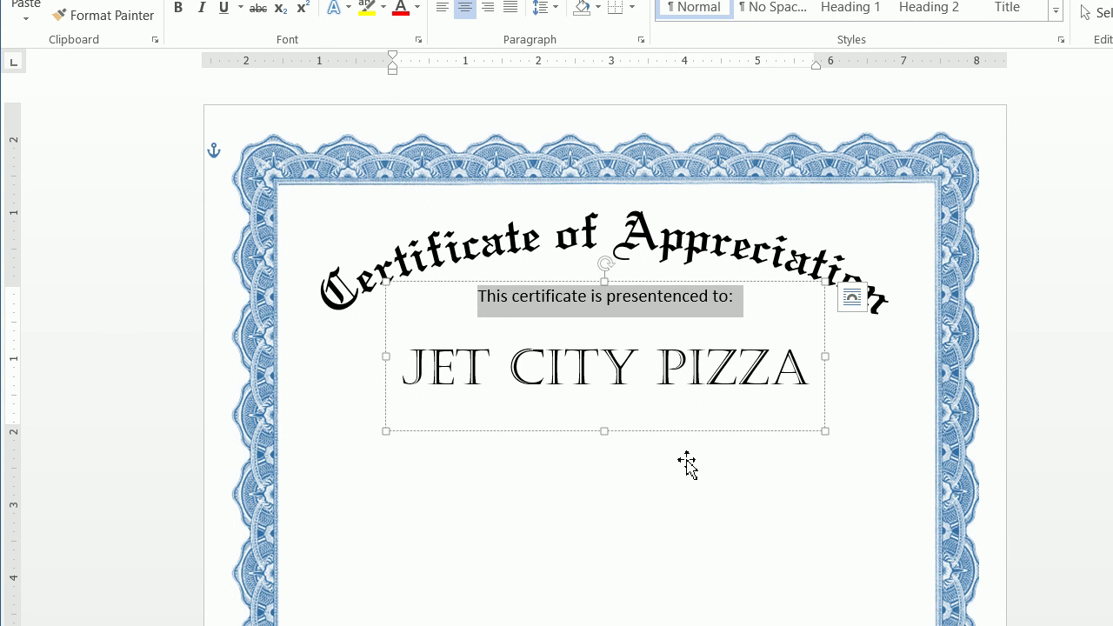
{"action": "left_click", "coordinate": [687, 465]}
Step: Start a new line after "Jet City Pizza" and extend the text box downward to make room for more text
{"action": "left_click", "coordinate": [825, 370]}
{"action": "left_click", "coordinate": [825, 371]}
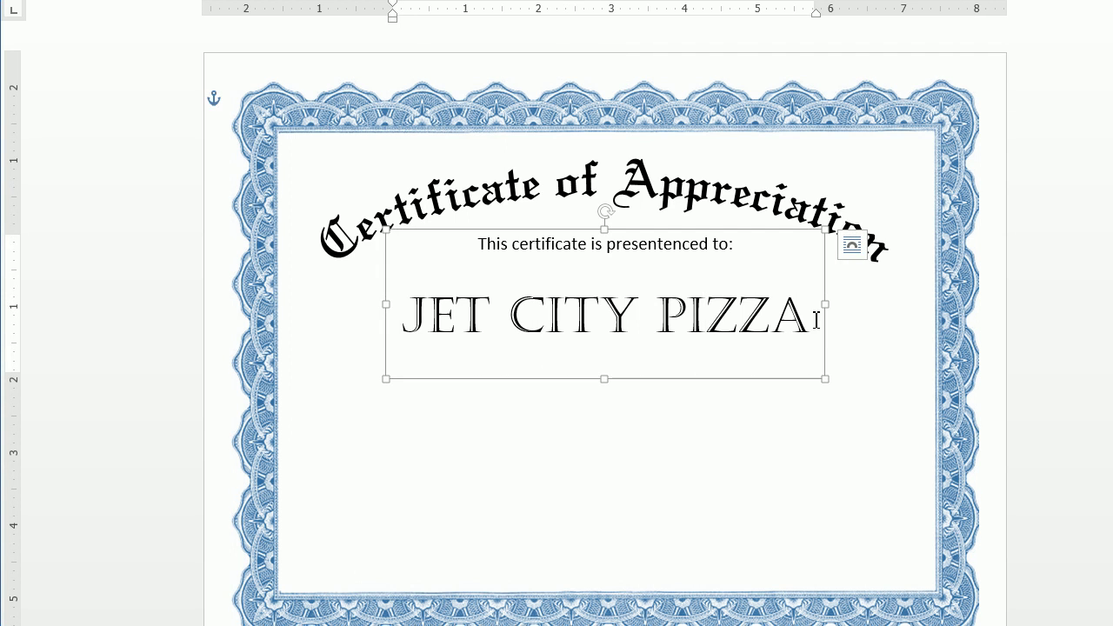
{"action": "left_click", "coordinate": [818, 320]}
{"action": "key", "text": "Return"}
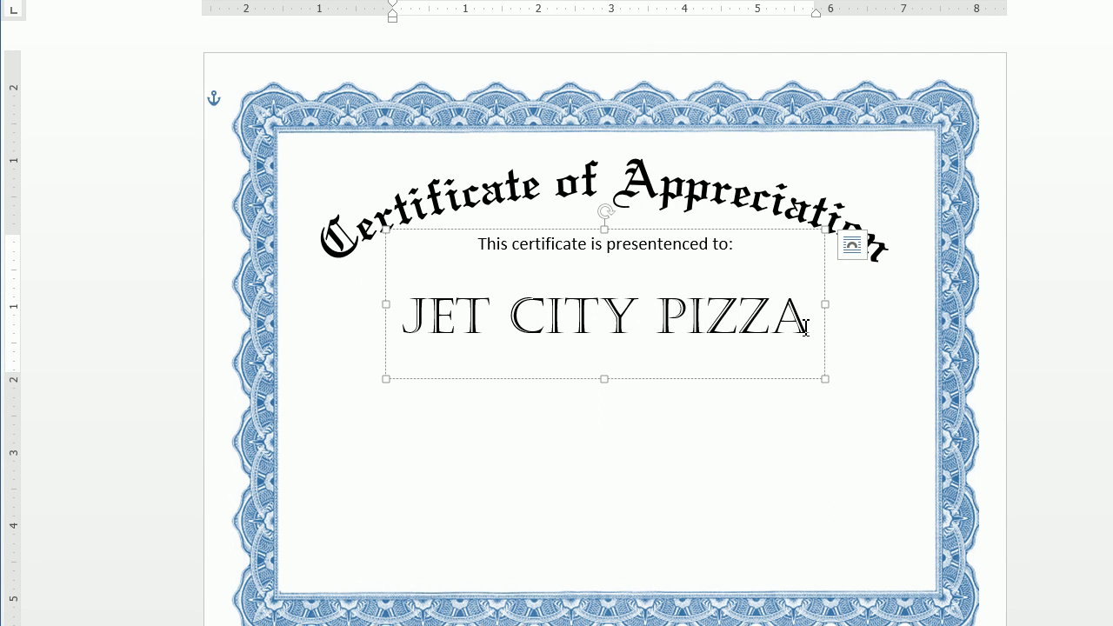
{"action": "left_click_drag", "start_coordinate": [604, 379], "coordinate": [616, 465]}
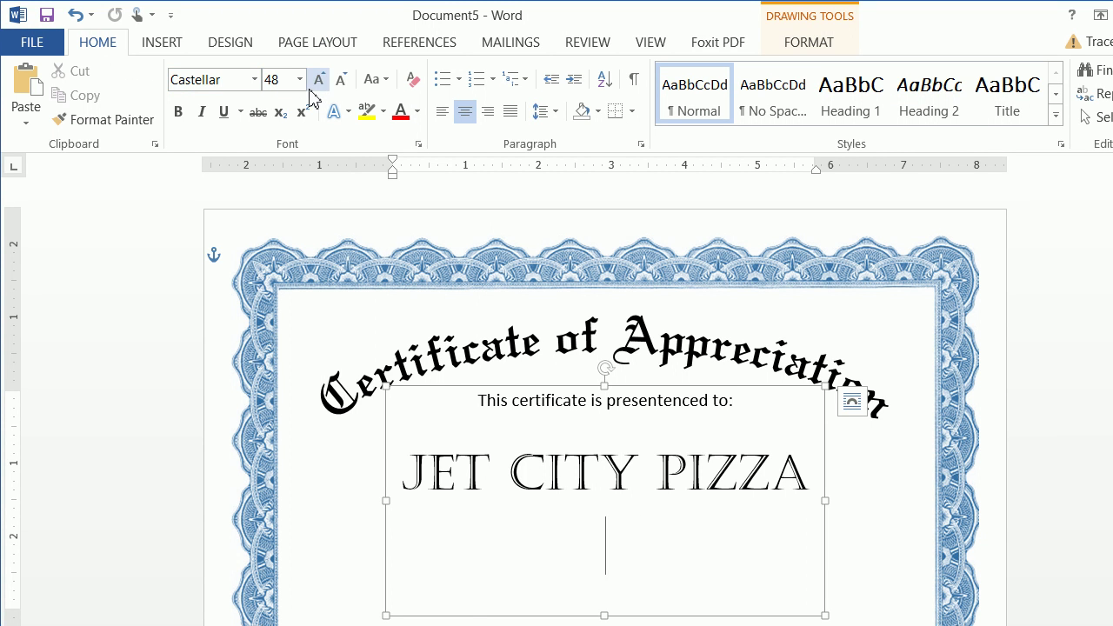
Step: Set the new line below the company name to the Californian FB font at size 24
{"action": "left_click", "coordinate": [299, 80]}
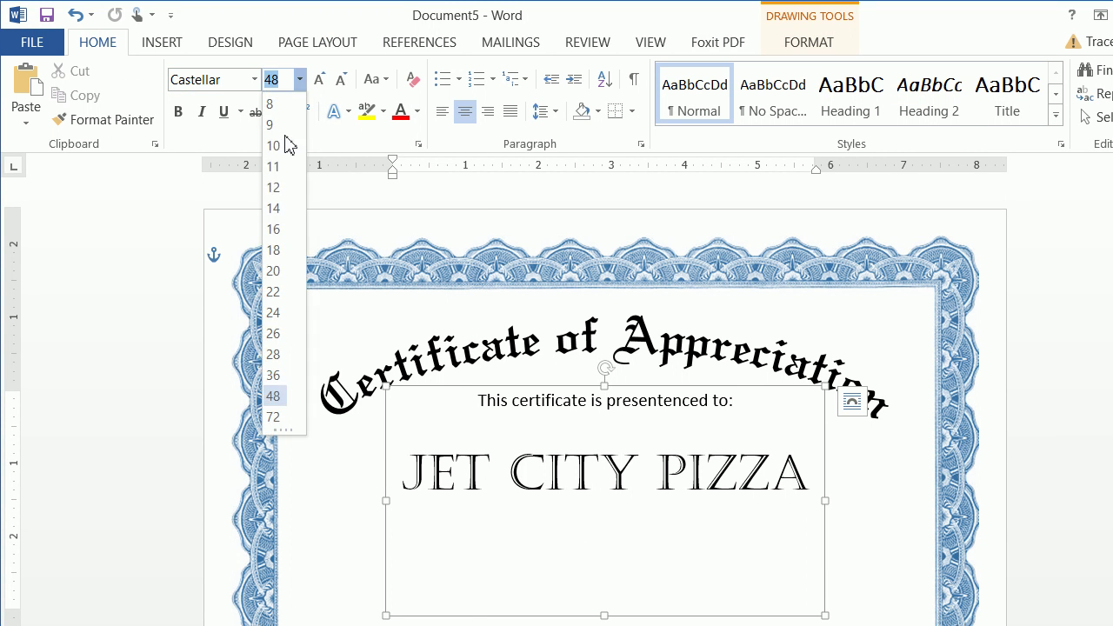
{"action": "left_click", "coordinate": [280, 311]}
{"action": "left_click", "coordinate": [255, 80]}
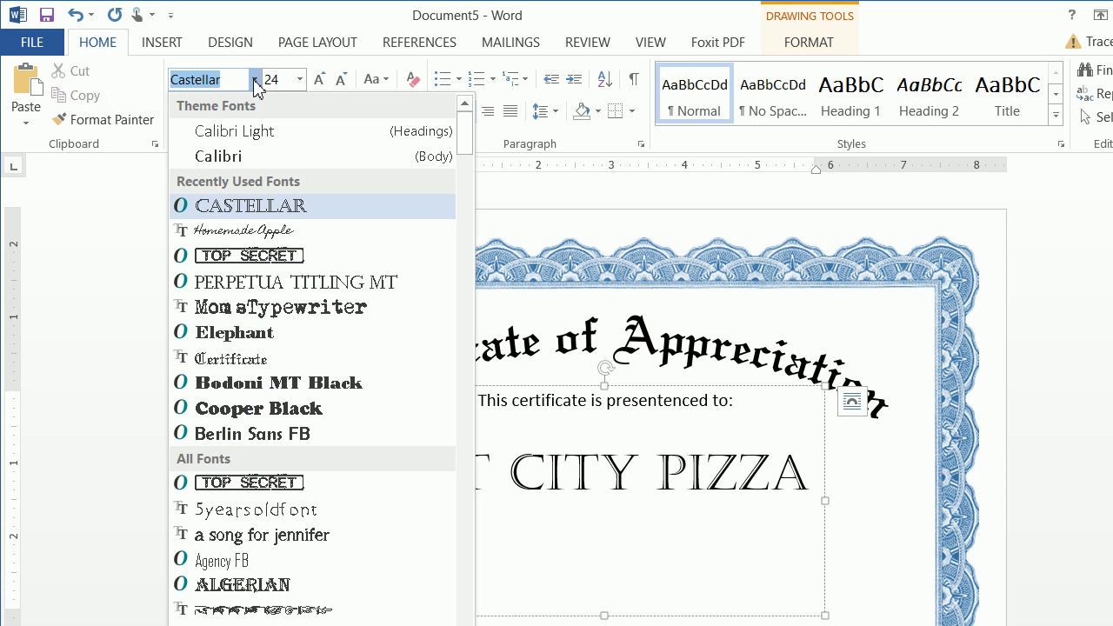
{"action": "key", "text": "Up"}
{"action": "key", "text": "Up"}
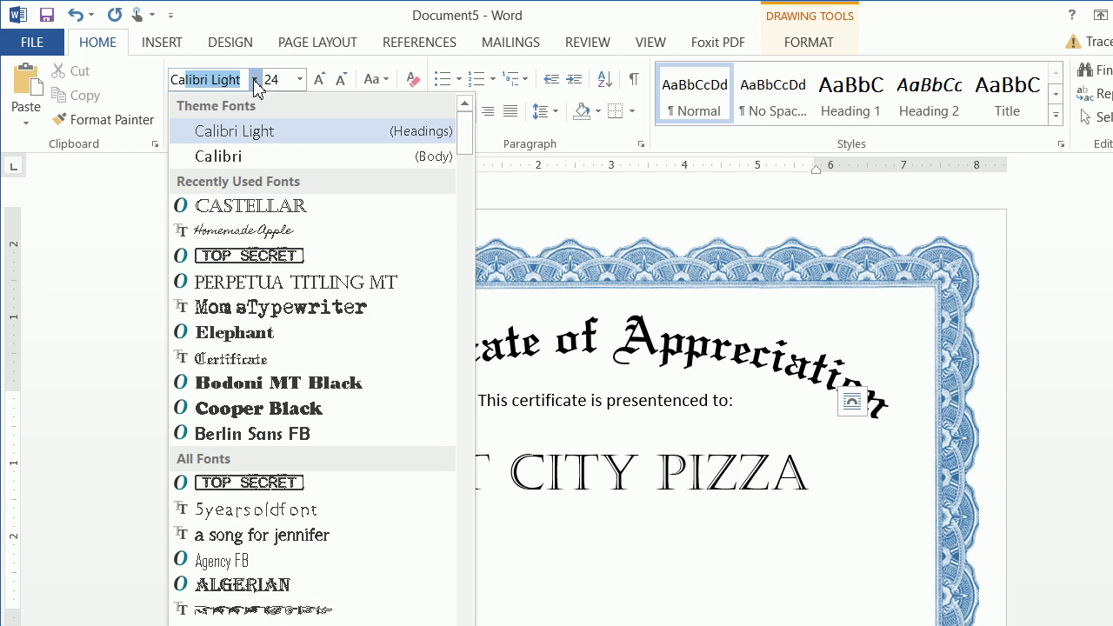
{"action": "type", "text": "fornian"}
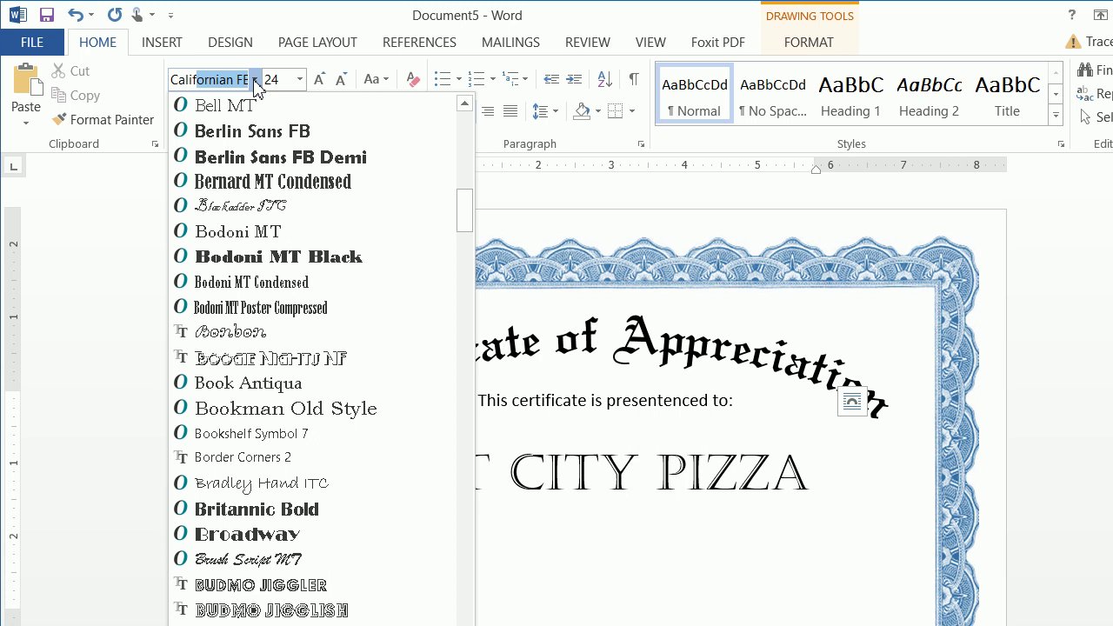
{"action": "key", "text": "Return"}
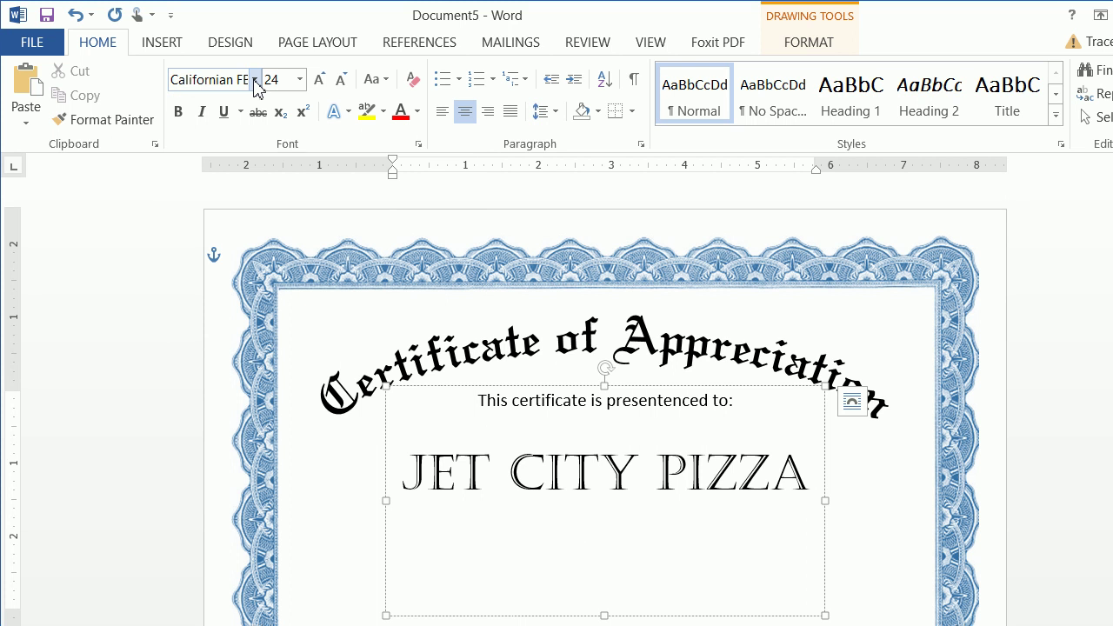
Step: Enter "In appreciation for particiatping in Eastgate Elementayr's 2016 Fmaily Fun Night and Carnival" on the line below "Jet City Pizza"
{"action": "type", "text": "In "}
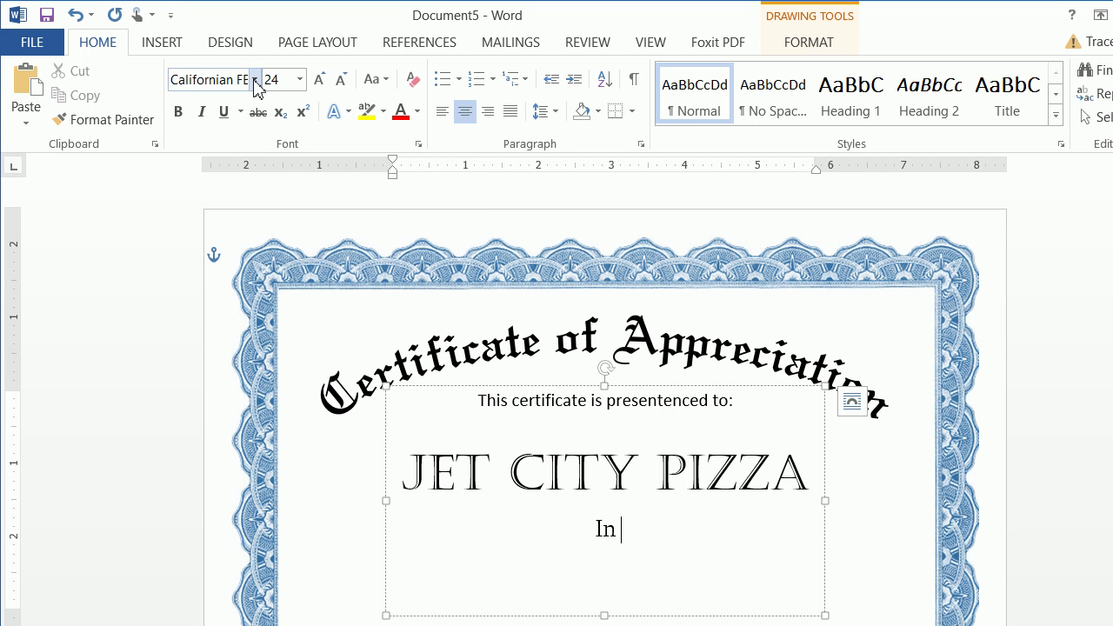
{"action": "type", "text": "appreciation "}
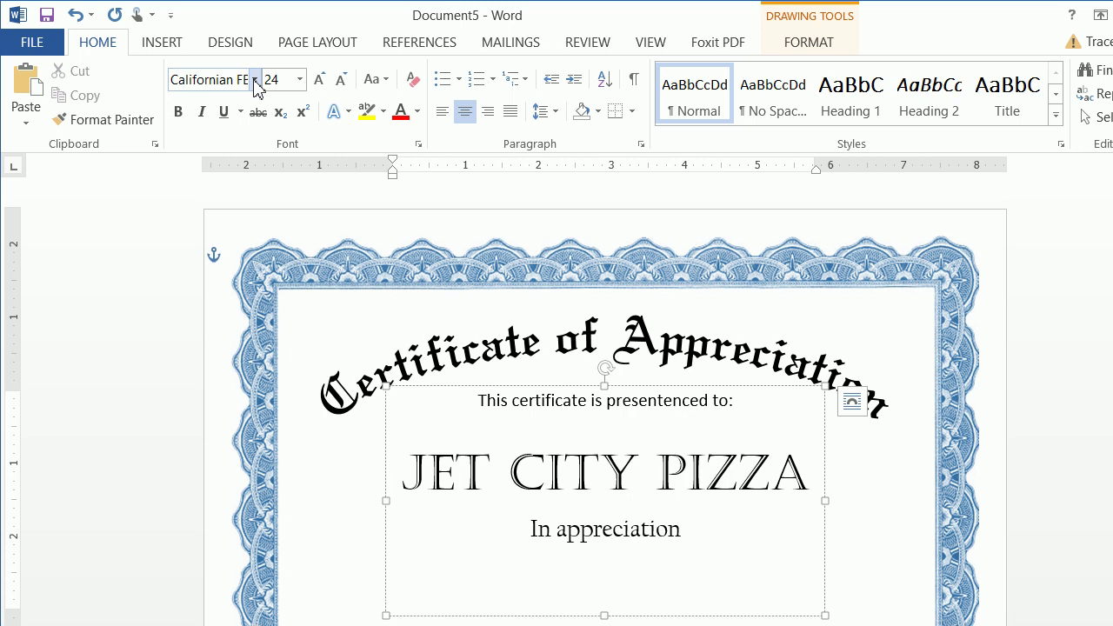
{"action": "type", "text": "for particiatping "}
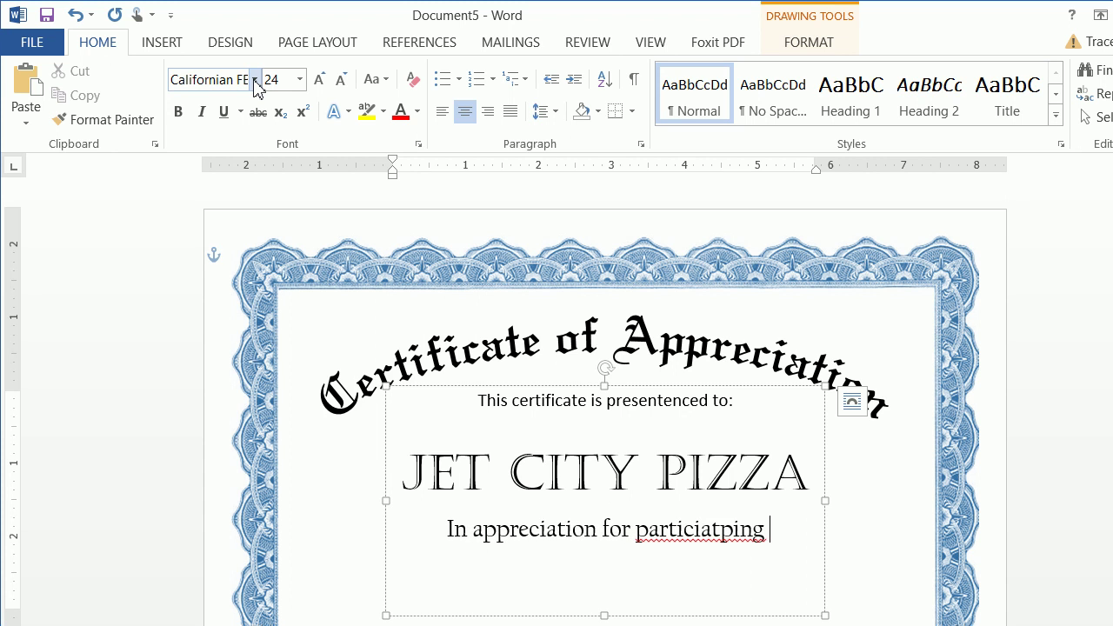
{"action": "type", "text": "in Eastgat"}
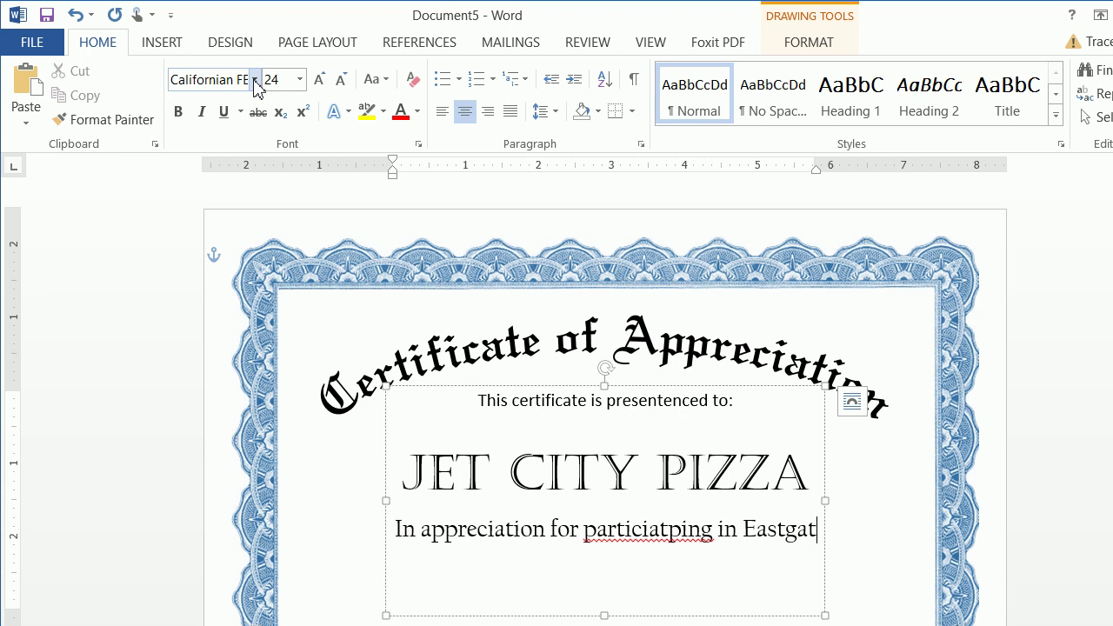
{"action": "type", "text": "e Elementayr's "}
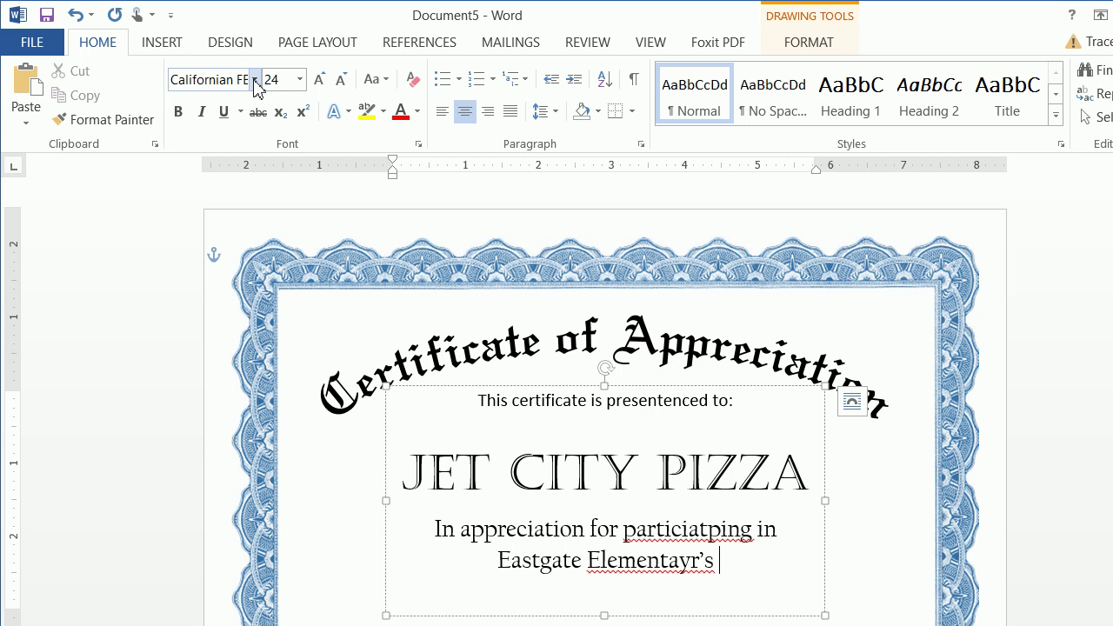
{"action": "type", "text": "2"}
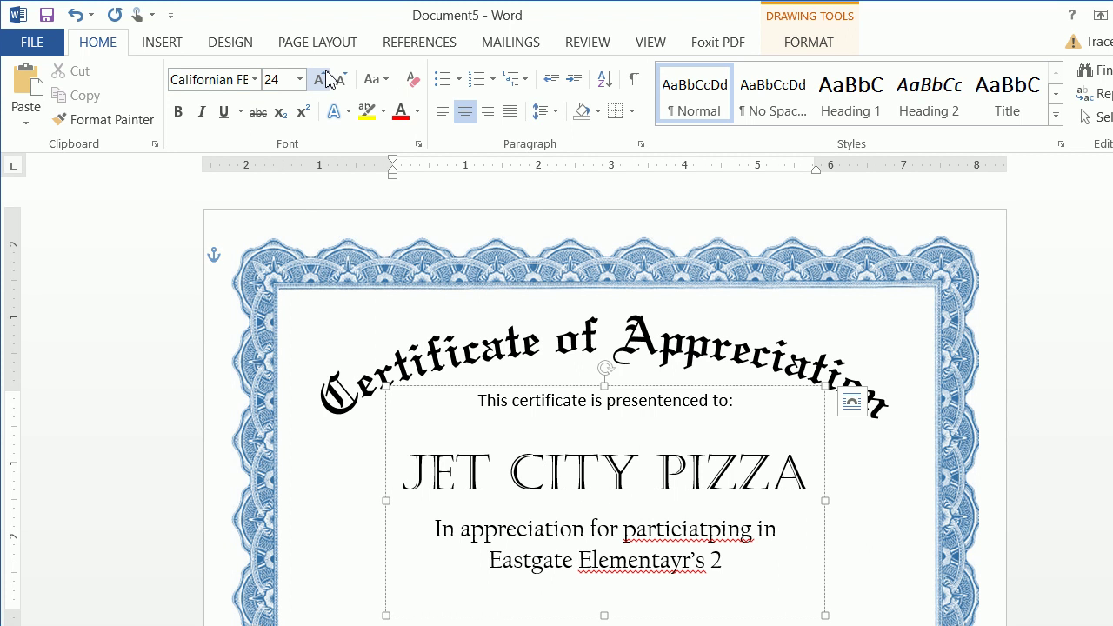
{"action": "type", "text": "016 Fmaily Fun ni"}
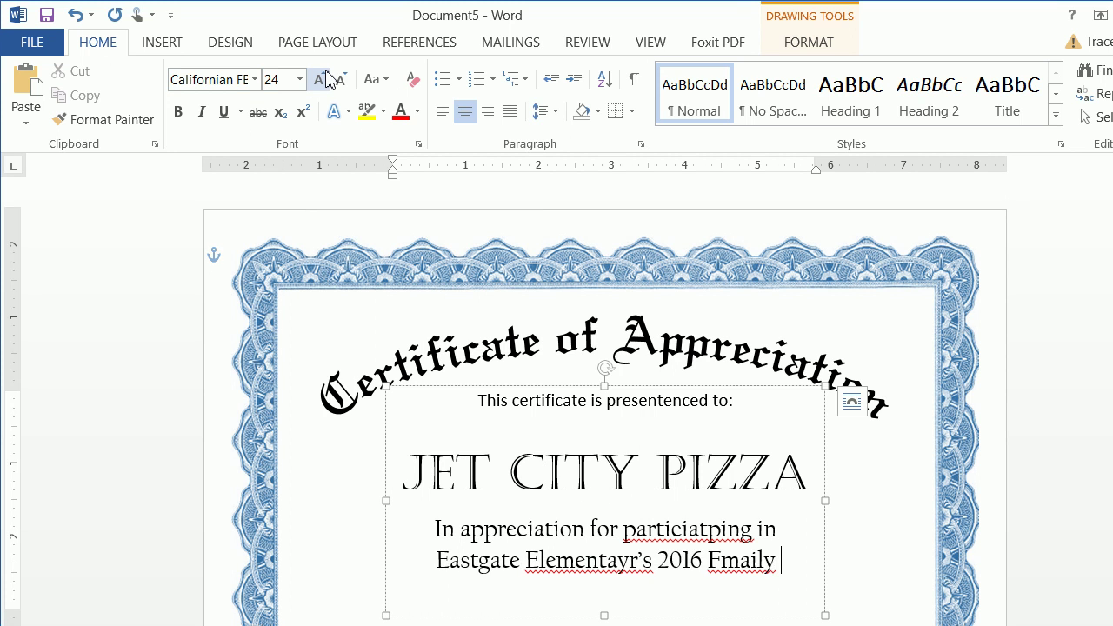
{"action": "key", "text": "BackSpace"}
{"action": "key", "text": "BackSpace"}
{"action": "type", "text": "Night and Car"}
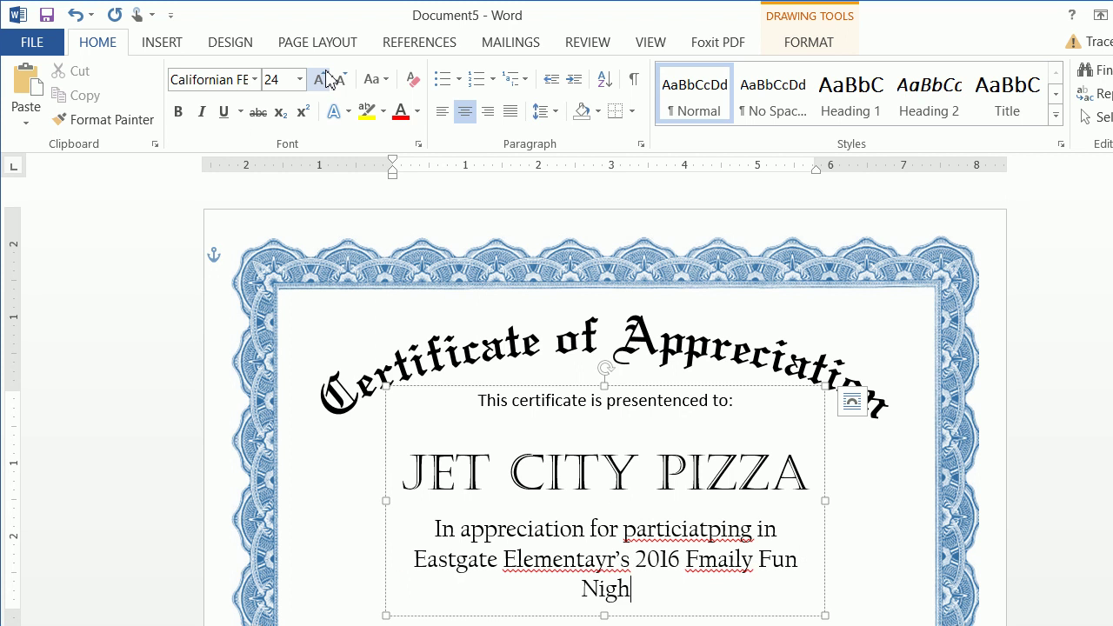
{"action": "type", "text": "nival"}
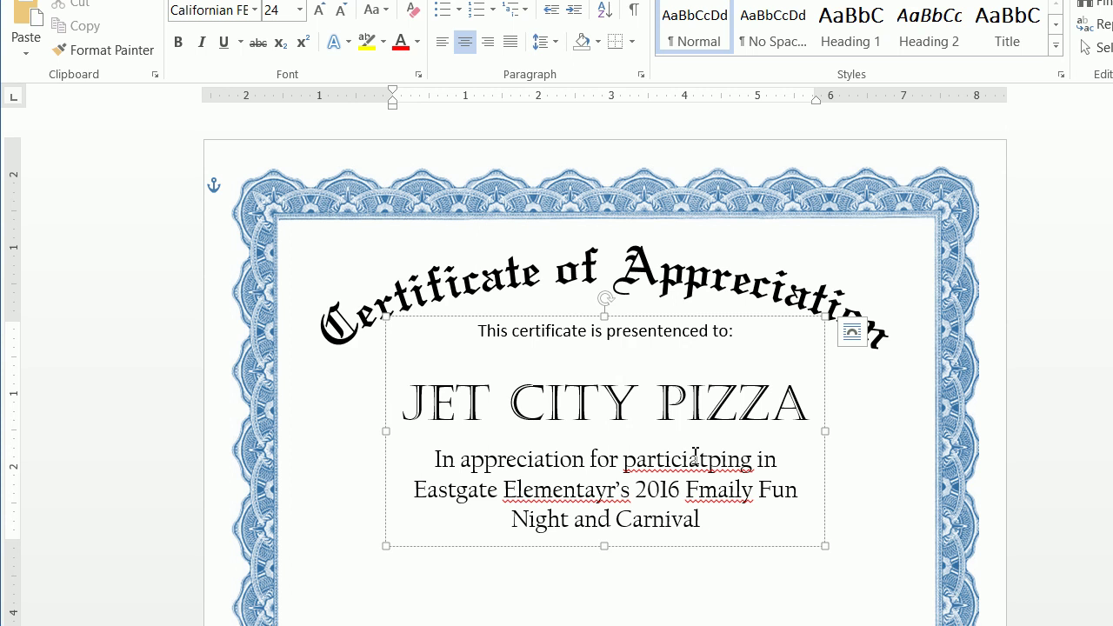
Step: Correct the three misspelled words in the appreciation message to "participating", "Elementary's" and "Family"
{"action": "right_click", "coordinate": [694, 455]}
{"action": "left_click", "coordinate": [608, 492]}
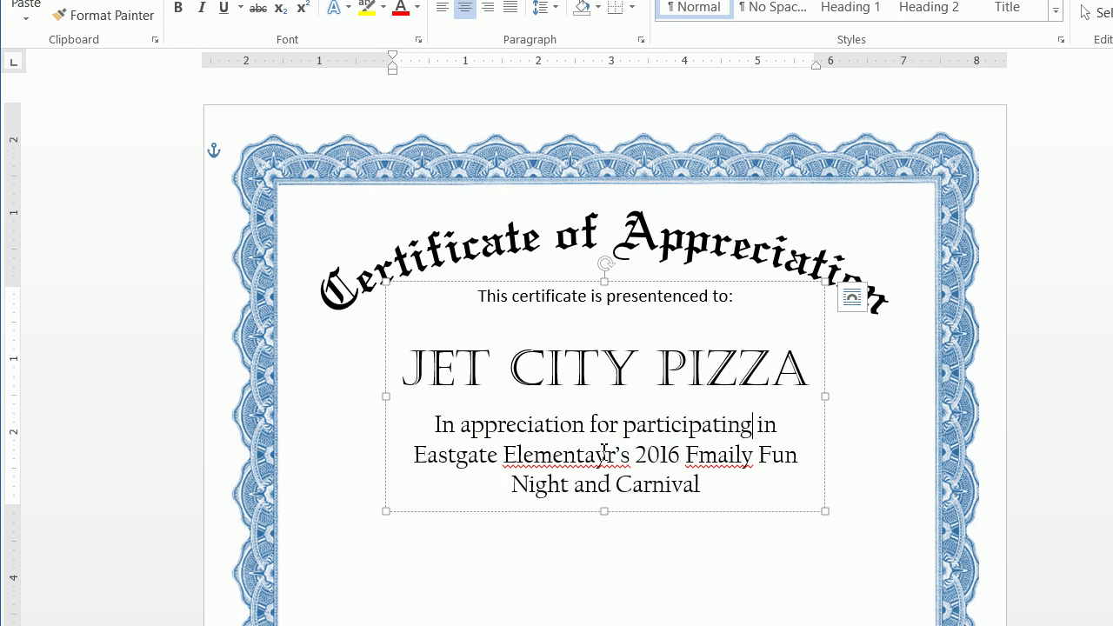
{"action": "right_click", "coordinate": [587, 454]}
{"action": "left_click", "coordinate": [479, 491]}
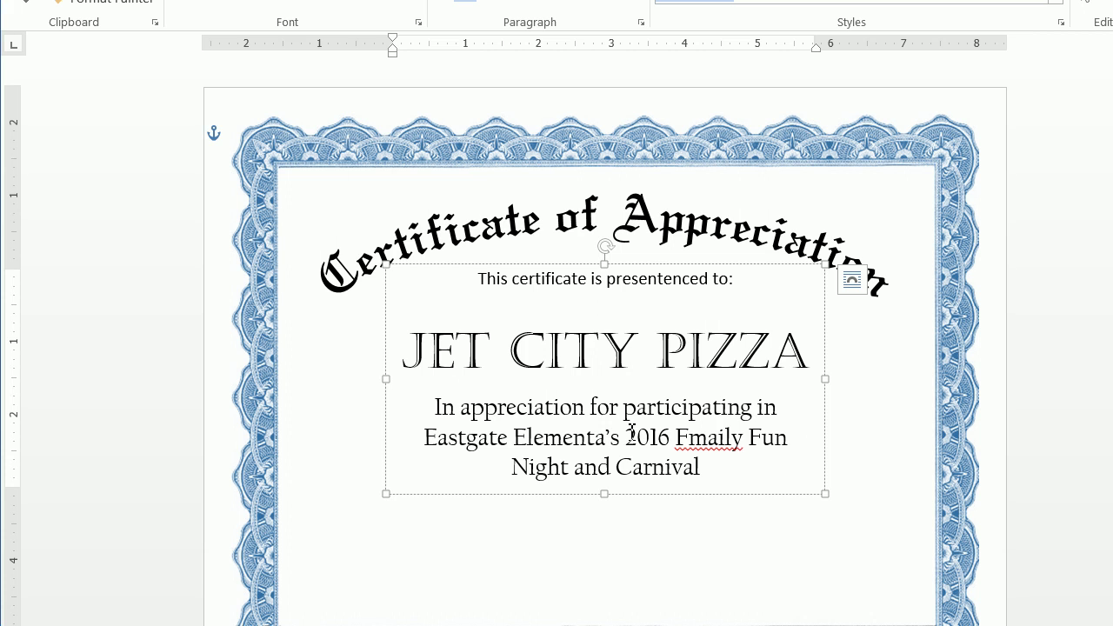
{"action": "type", "text": "ry"}
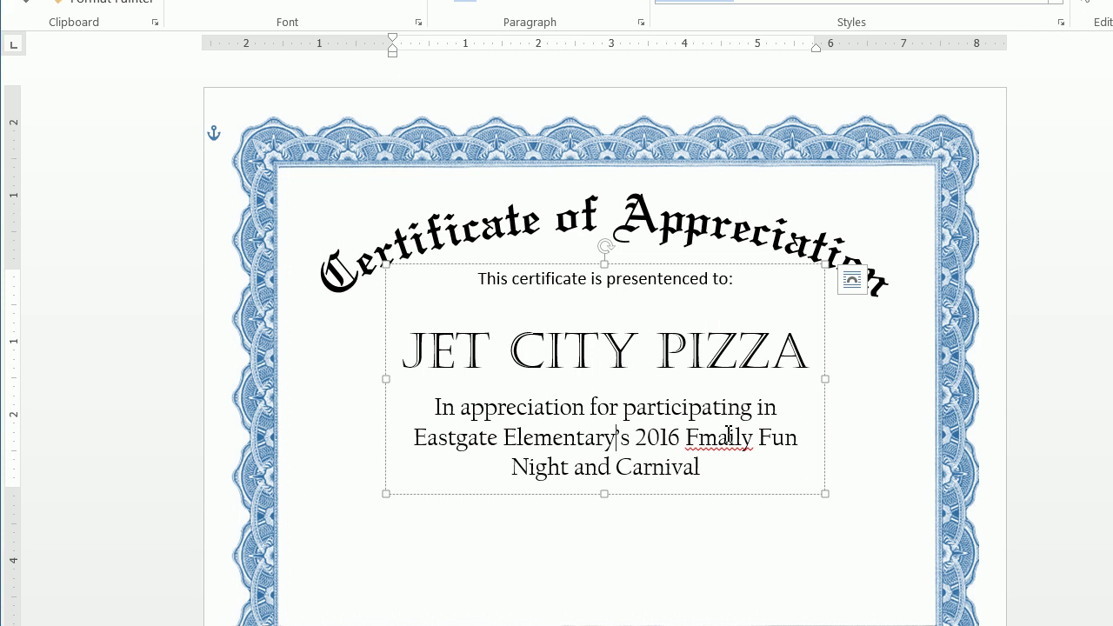
{"action": "right_click", "coordinate": [724, 443]}
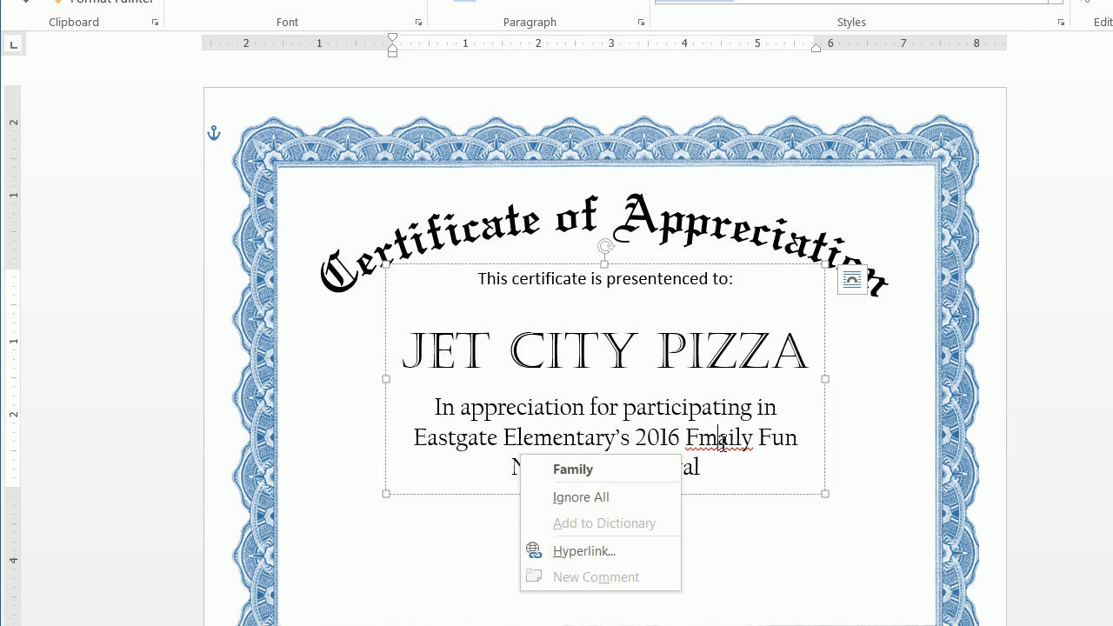
{"action": "left_click", "coordinate": [667, 470]}
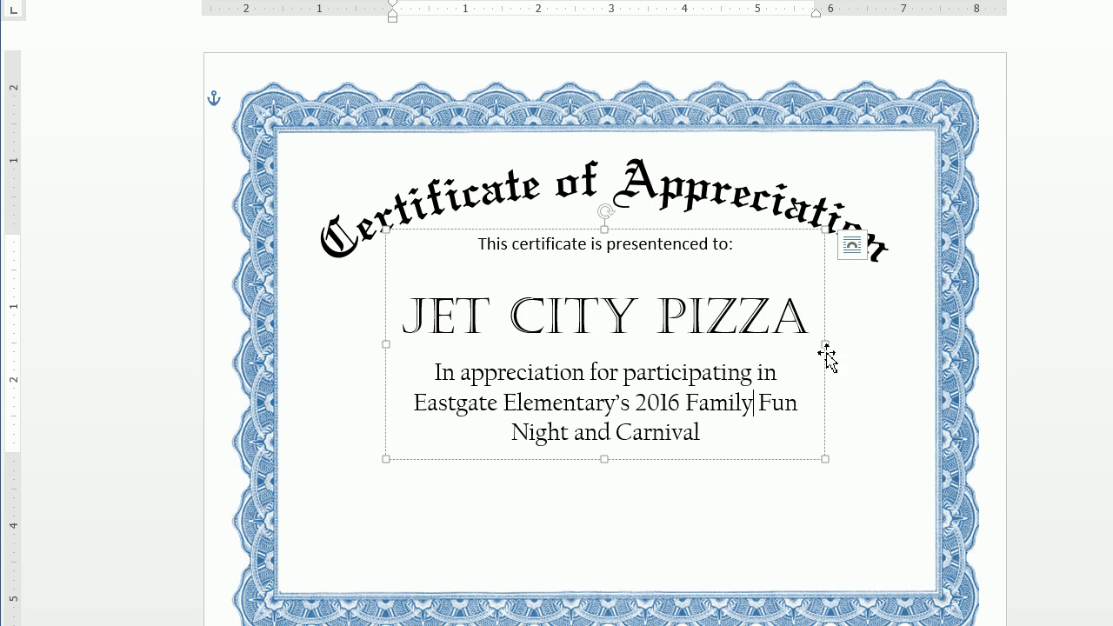
Step: Widen the text box on both sides so the appreciation message fits on two lines, and center the box beneath the arched title
{"action": "left_click_drag", "start_coordinate": [825, 345], "coordinate": [861, 344]}
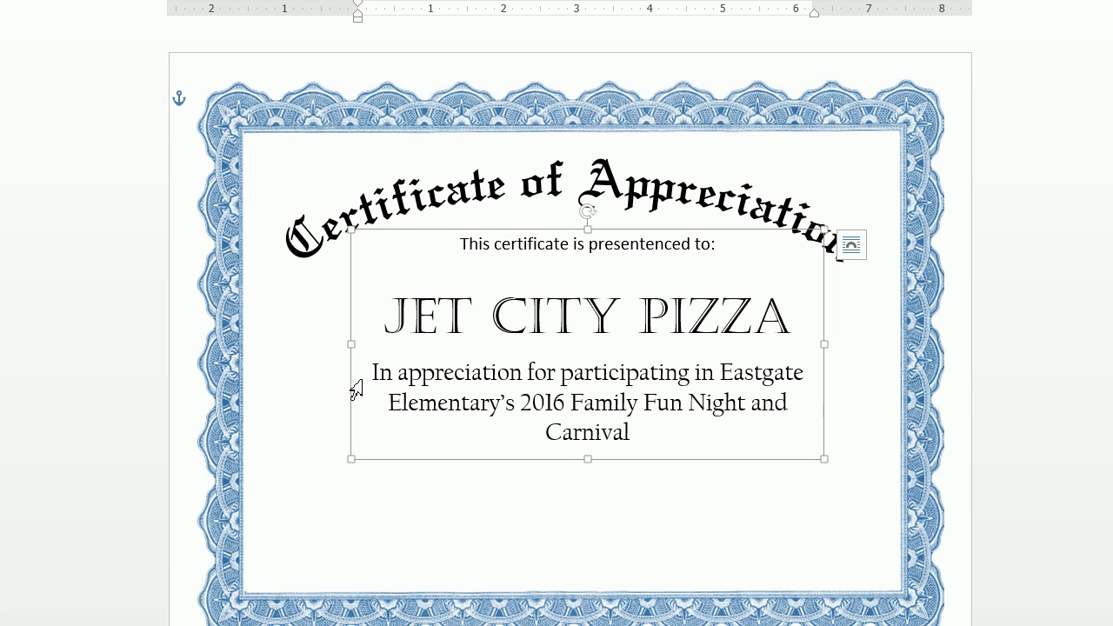
{"action": "left_click_drag", "start_coordinate": [351, 343], "coordinate": [294, 345]}
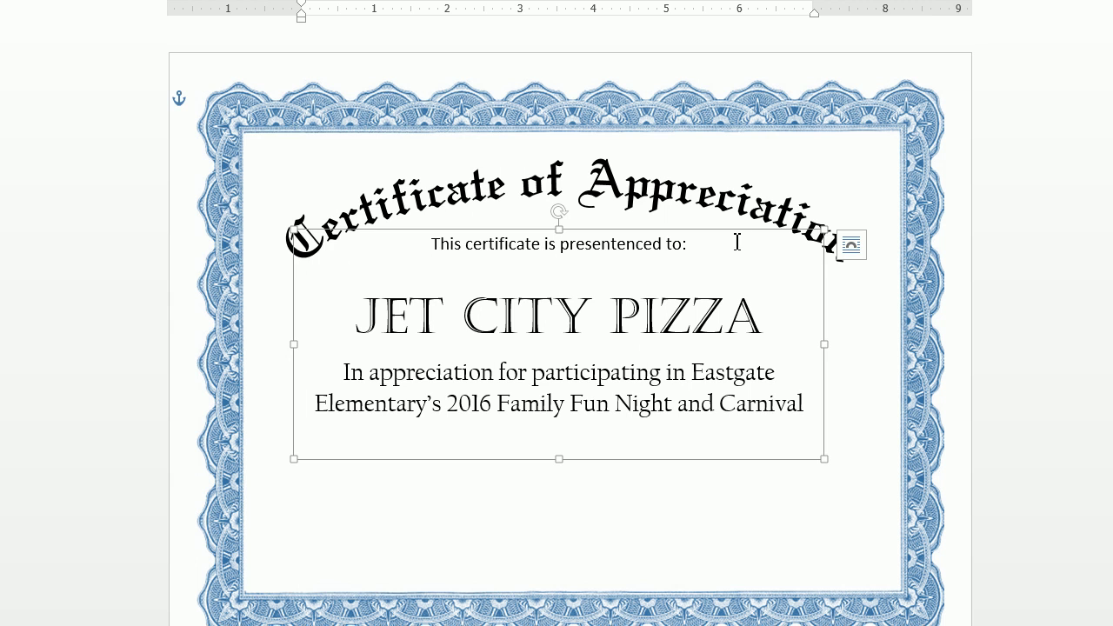
{"action": "left_click_drag", "start_coordinate": [737, 233], "coordinate": [758, 252]}
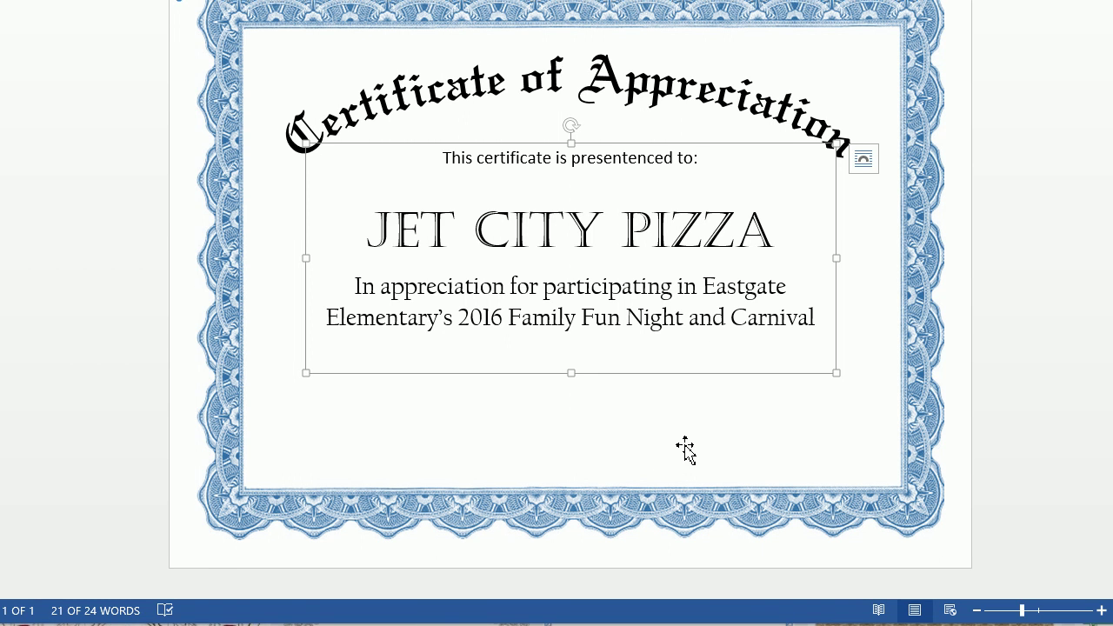
Step: Italicize the whole appreciation message below the company name
{"action": "left_click_drag", "start_coordinate": [824, 318], "coordinate": [368, 298]}
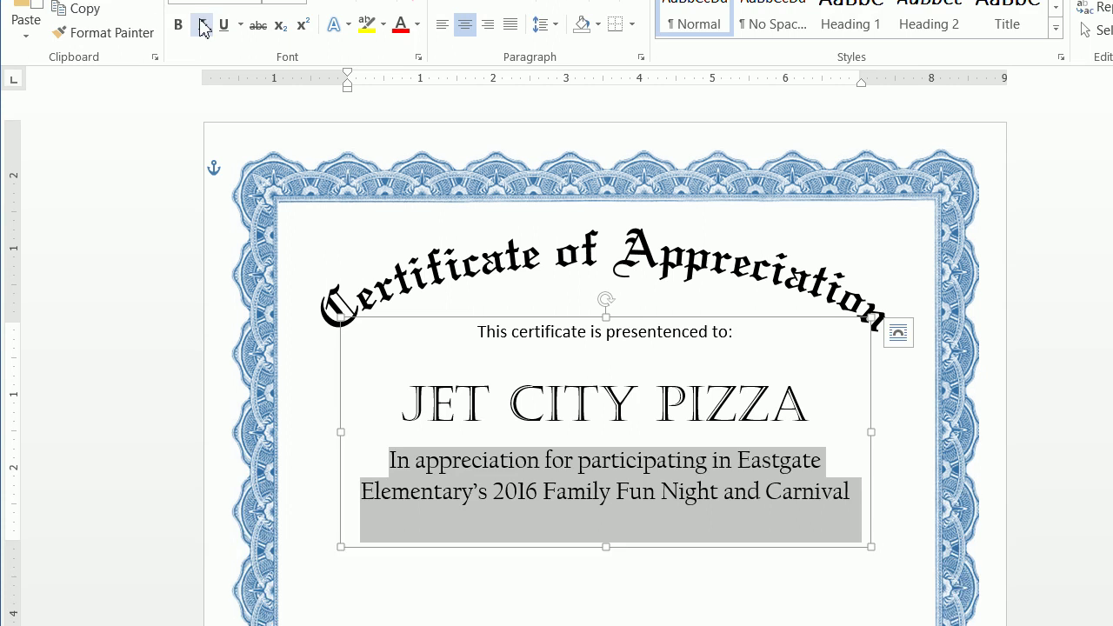
{"action": "left_click", "coordinate": [203, 25]}
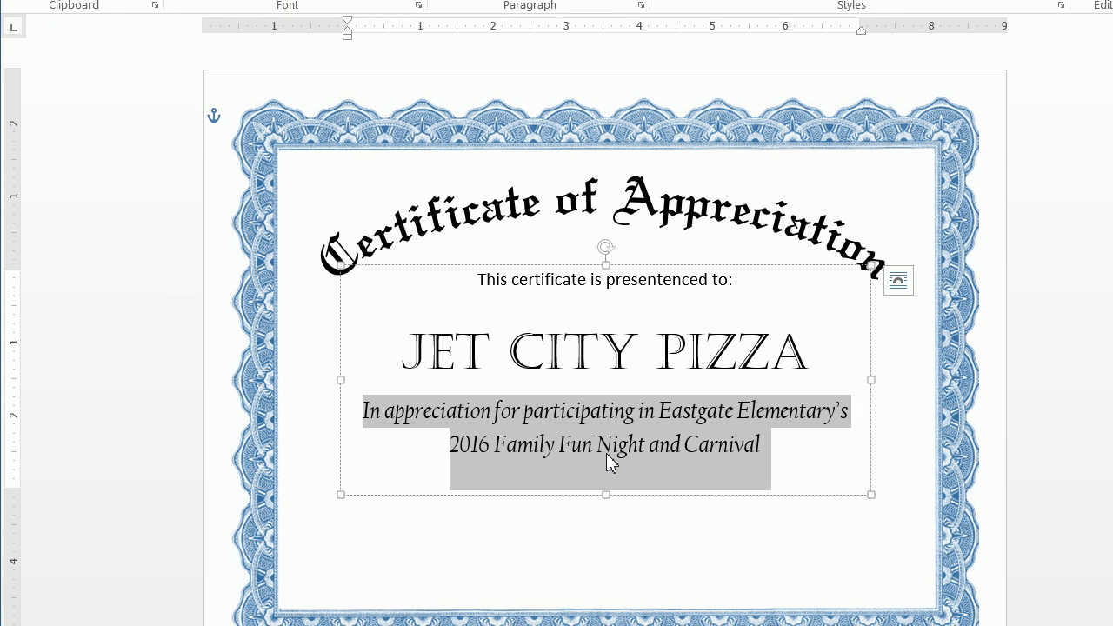
Step: Narrow the text box slightly from both sides so "Elementary's" wraps to the second line, and recenter the box on the certificate
{"action": "left_click", "coordinate": [870, 380]}
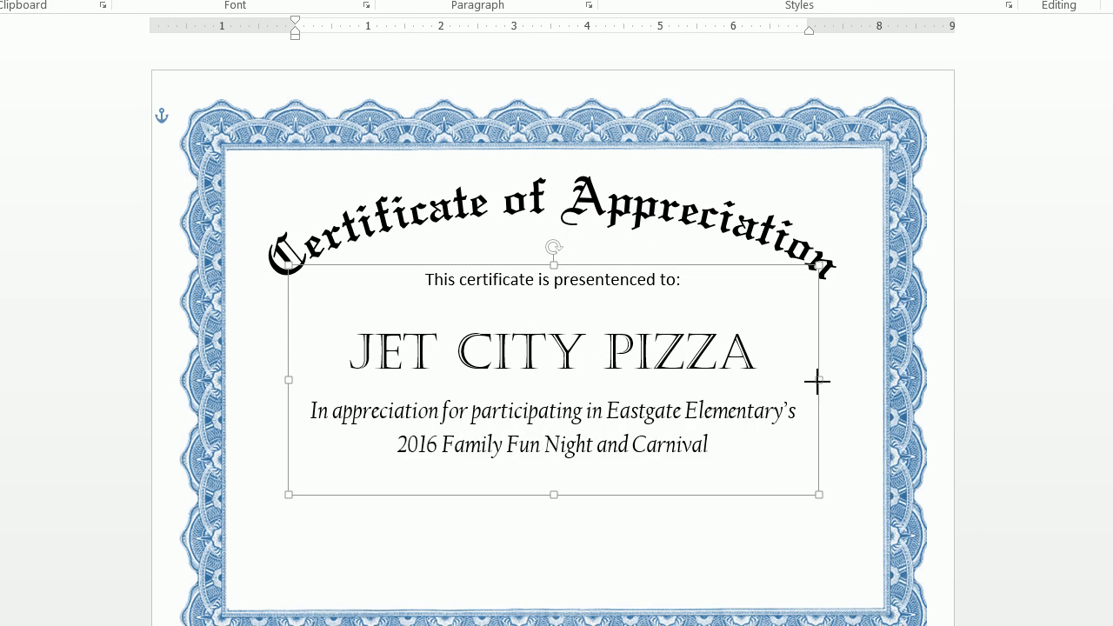
{"action": "left_click_drag", "start_coordinate": [818, 380], "coordinate": [808, 380]}
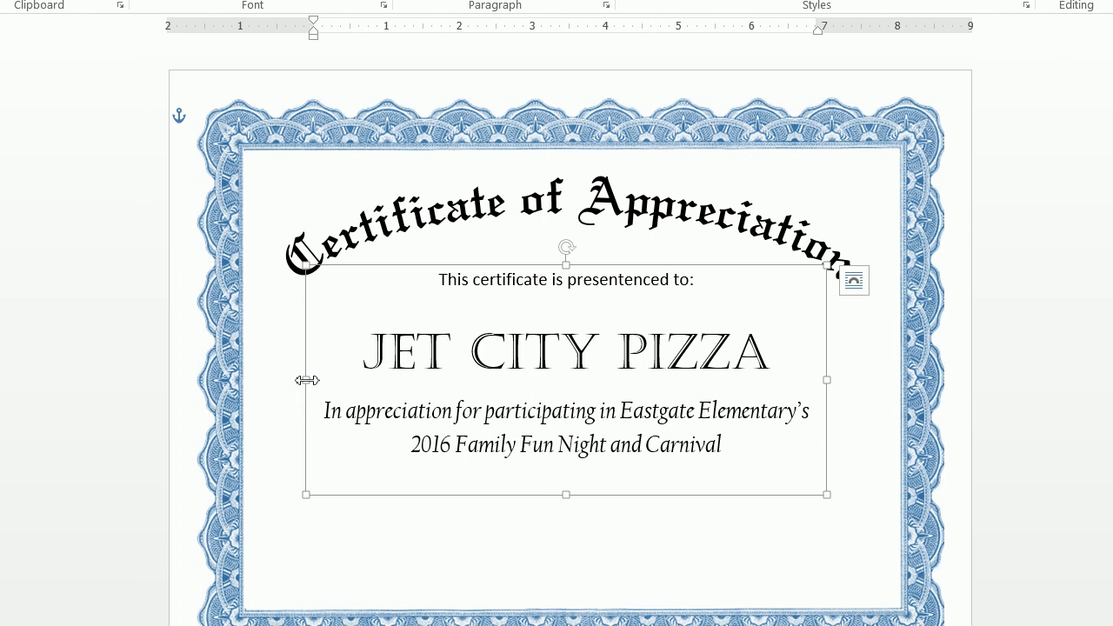
{"action": "left_click_drag", "start_coordinate": [316, 382], "coordinate": [332, 380]}
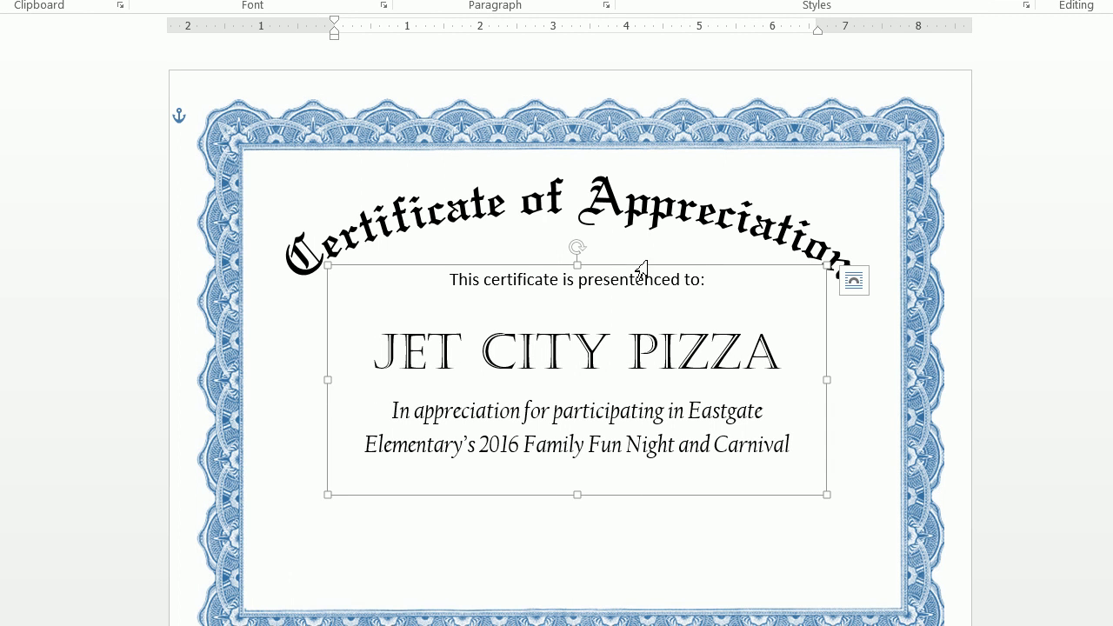
{"action": "left_click_drag", "start_coordinate": [641, 270], "coordinate": [635, 269]}
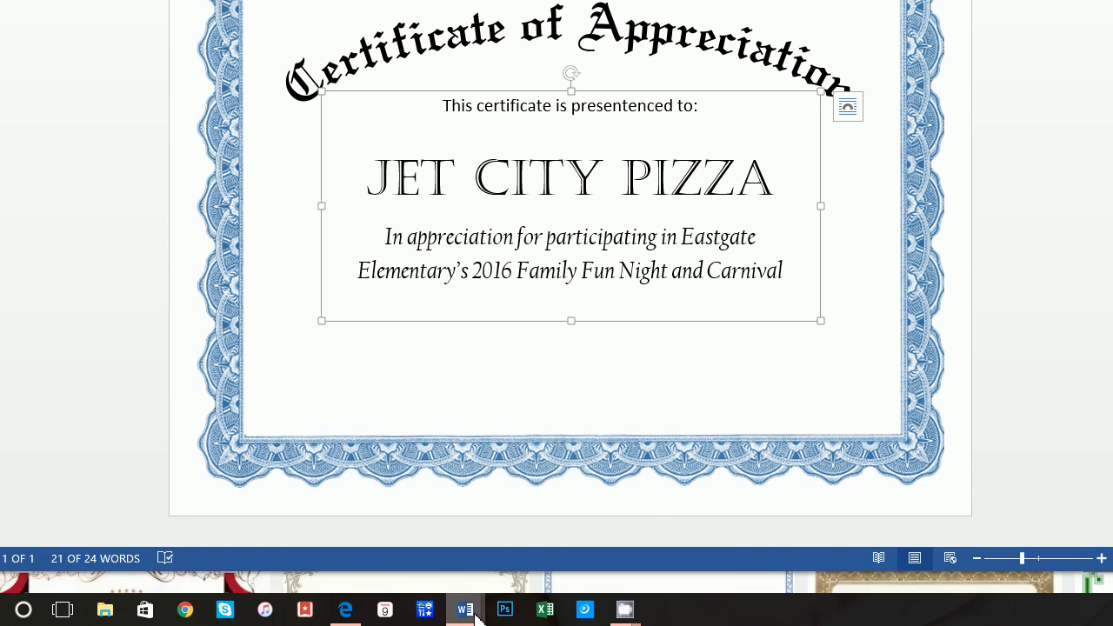
Step: Examine the finished sample certificate in the other open document for its signature lines and logos, and return to the working certificate
{"action": "mouse_move", "coordinate": [464, 607]}
{"action": "left_click", "coordinate": [432, 536]}
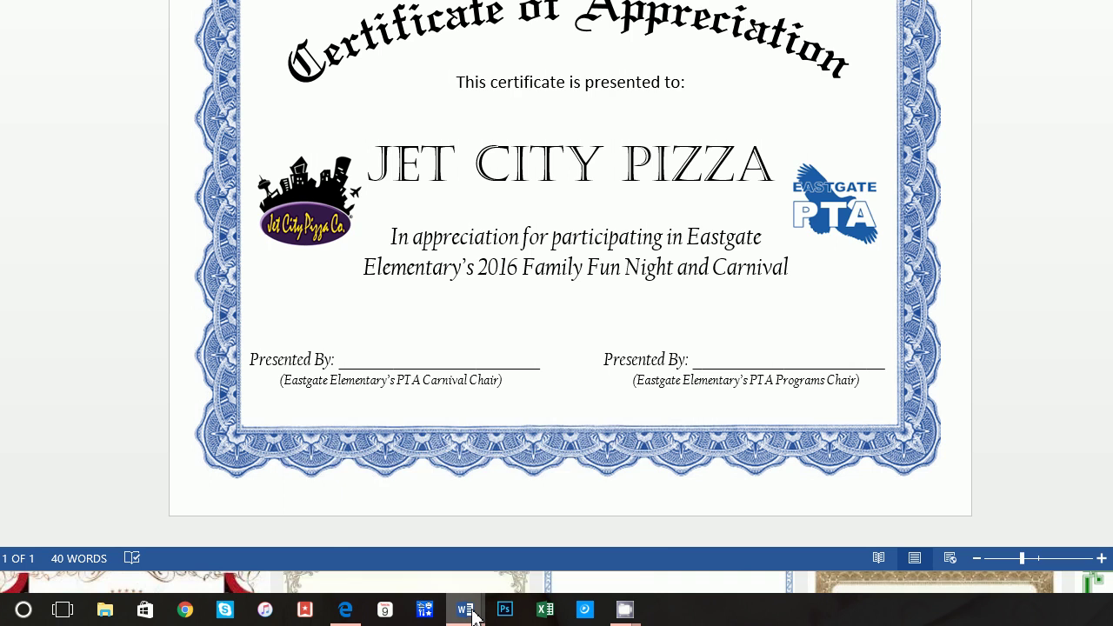
{"action": "left_click", "coordinate": [422, 566]}
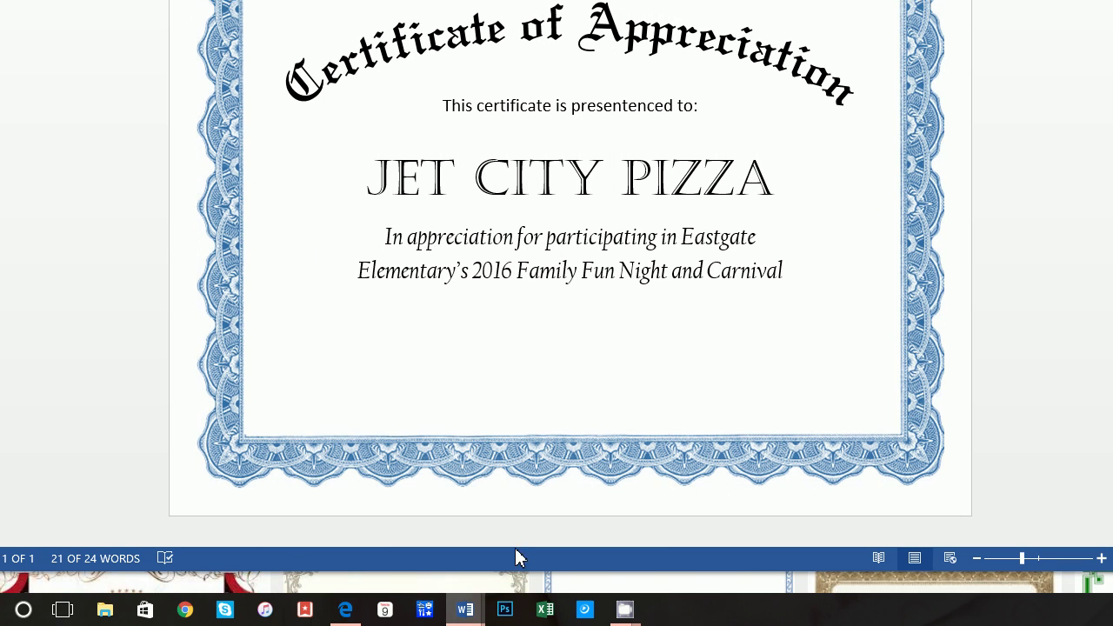
Step: Draw a wide text box across the empty area below the appreciation message and enter "Presented By:" in it
{"action": "left_click", "coordinate": [469, 343]}
{"action": "left_click", "coordinate": [478, 383]}
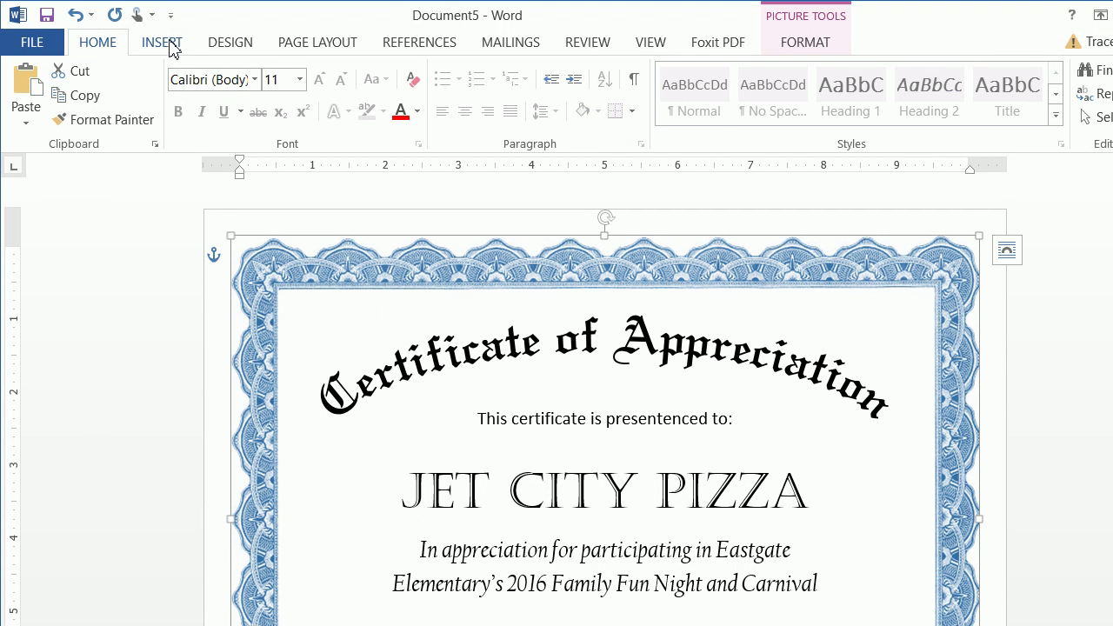
{"action": "left_click", "coordinate": [162, 43]}
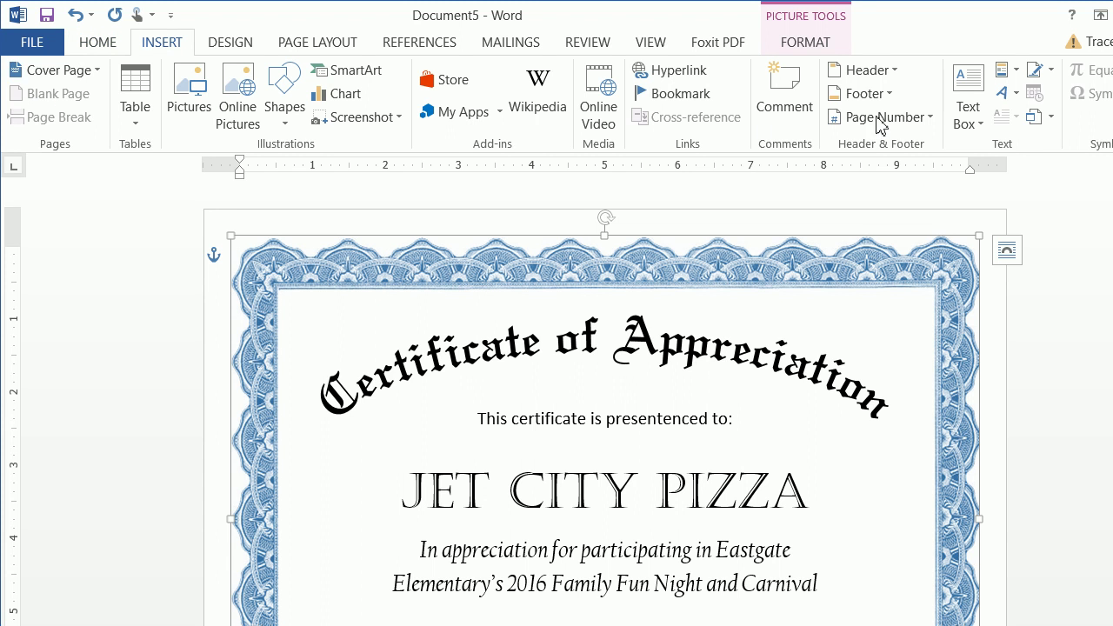
{"action": "left_click", "coordinate": [968, 104]}
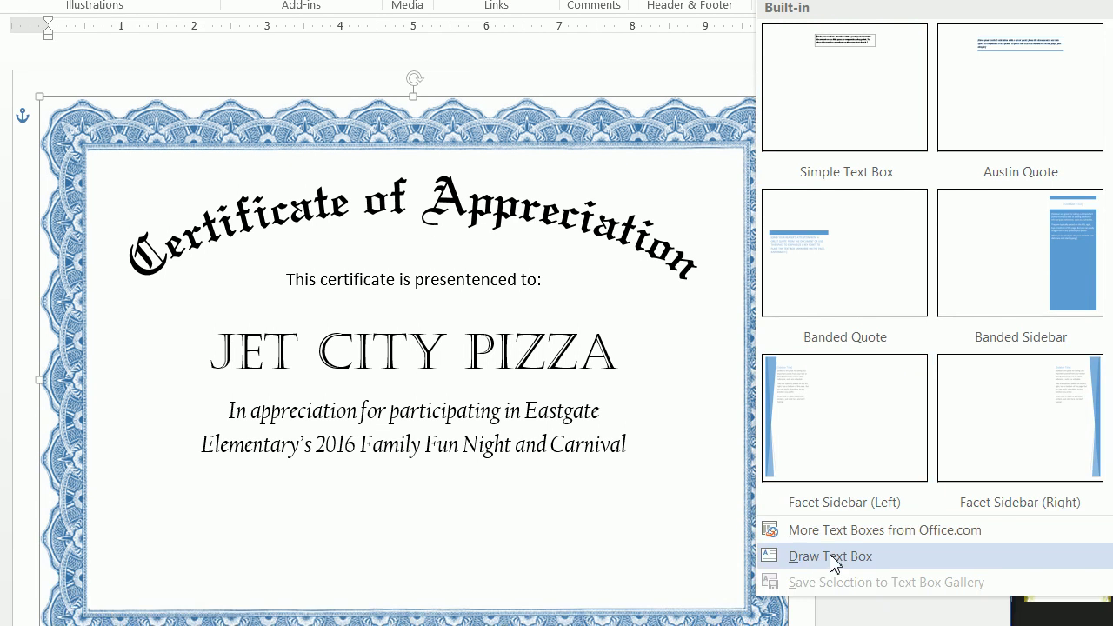
{"action": "left_click", "coordinate": [832, 563]}
{"action": "mouse_move", "coordinate": [86, 510]}
{"action": "left_mouse_down"}
{"action": "mouse_move", "coordinate": [463, 584]}
{"action": "mouse_move", "coordinate": [728, 572]}
{"action": "left_mouse_up"}
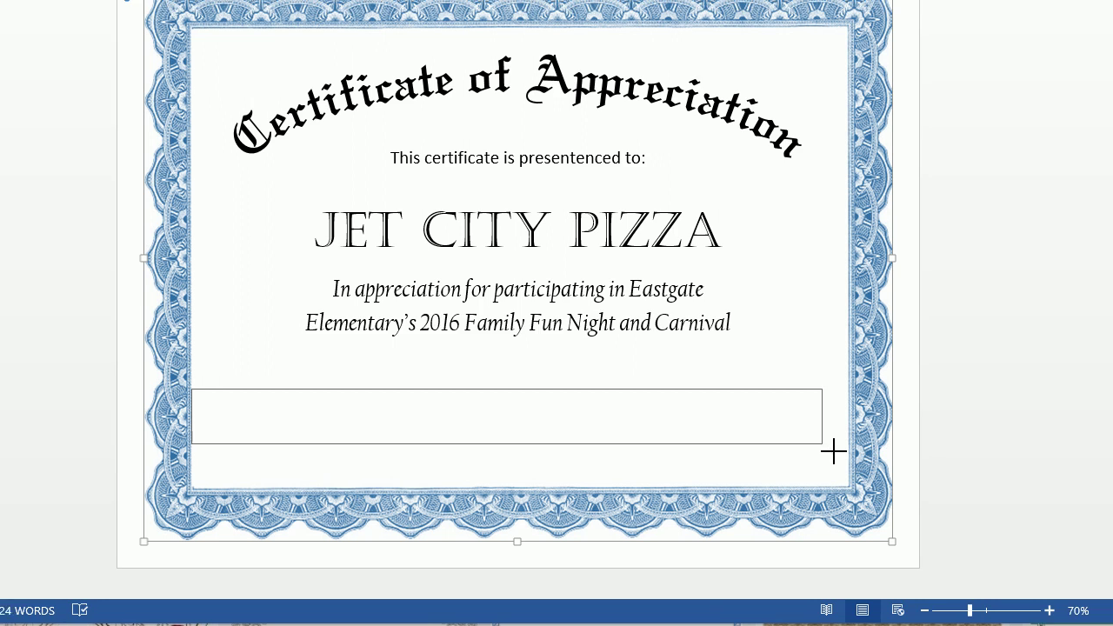
{"action": "left_click_drag", "start_coordinate": [833, 450], "coordinate": [812, 461]}
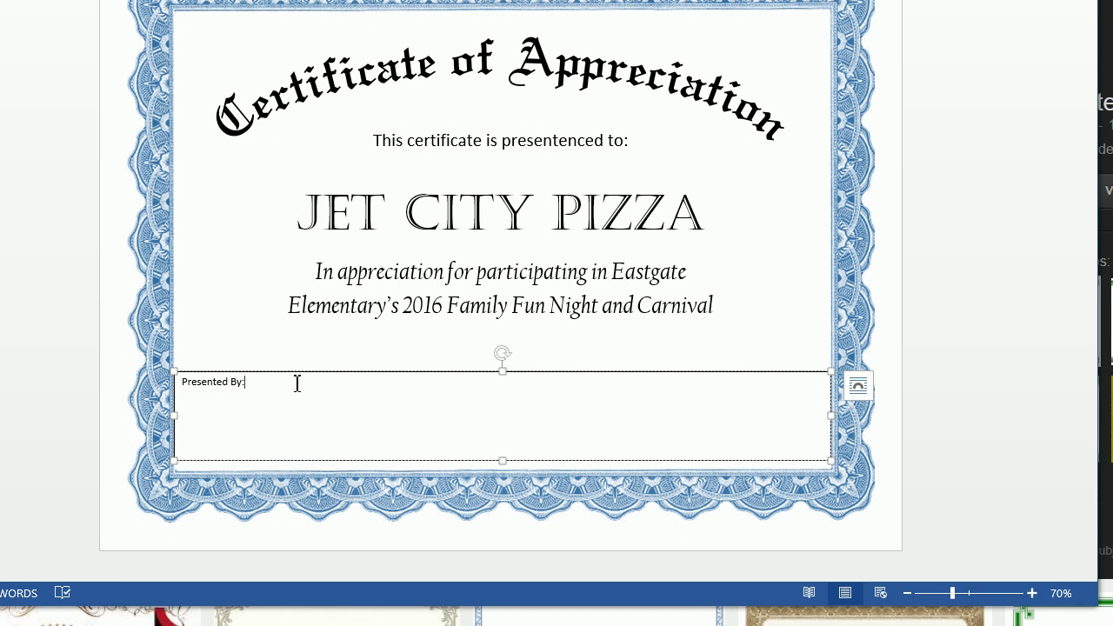
Step: Format the "Presented By:" text in italic Californian FB at a larger size
{"action": "key", "text": "ctrl+v"}
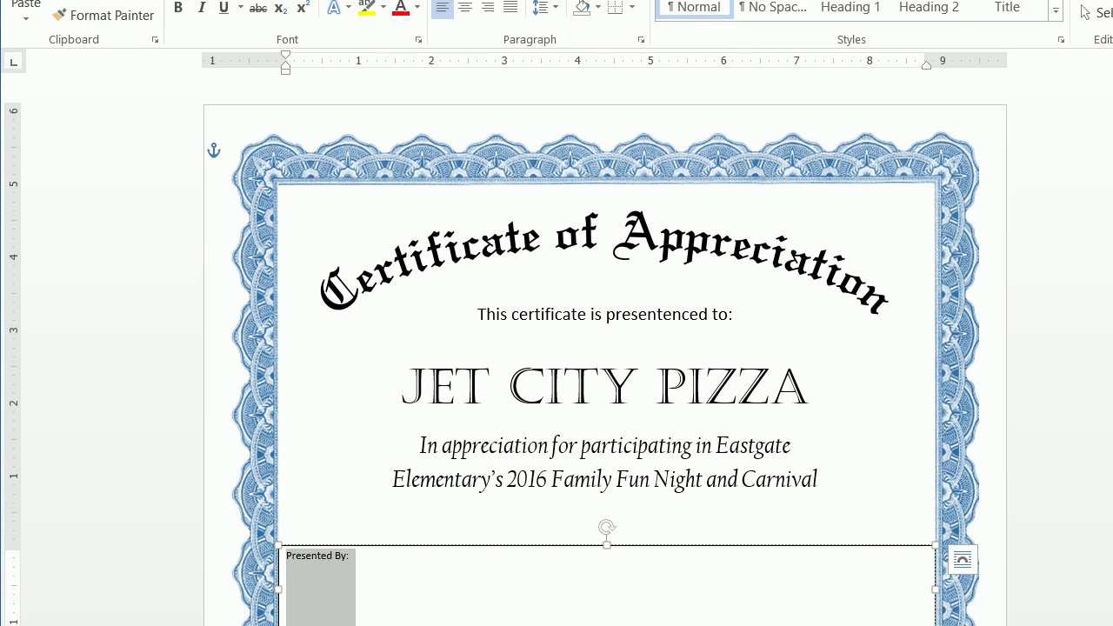
{"action": "left_click", "coordinate": [254, 79]}
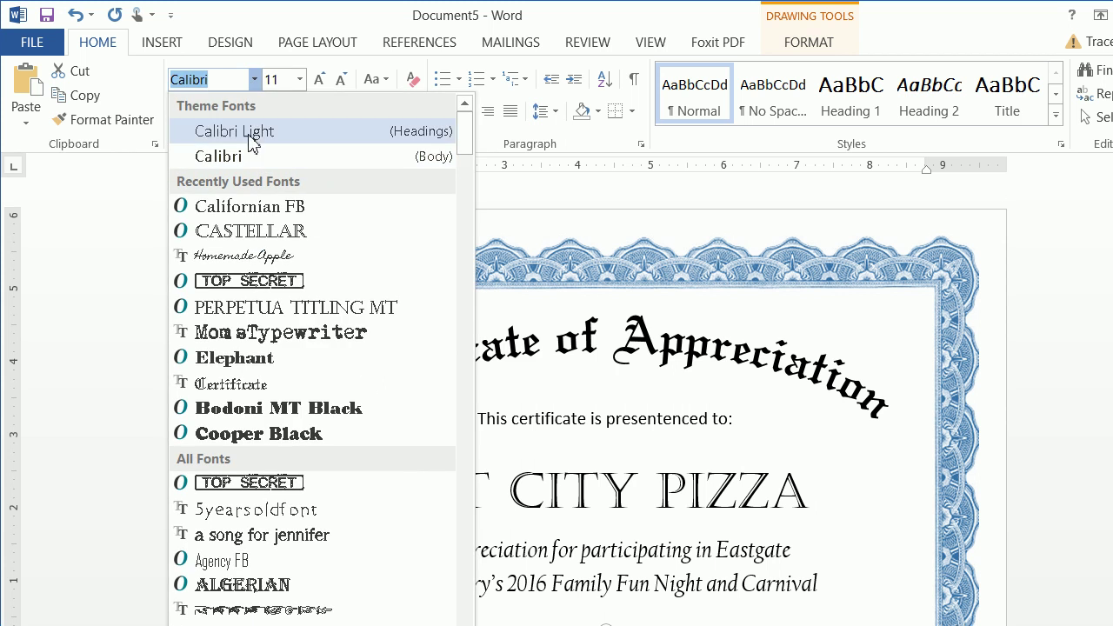
{"action": "left_click", "coordinate": [249, 207]}
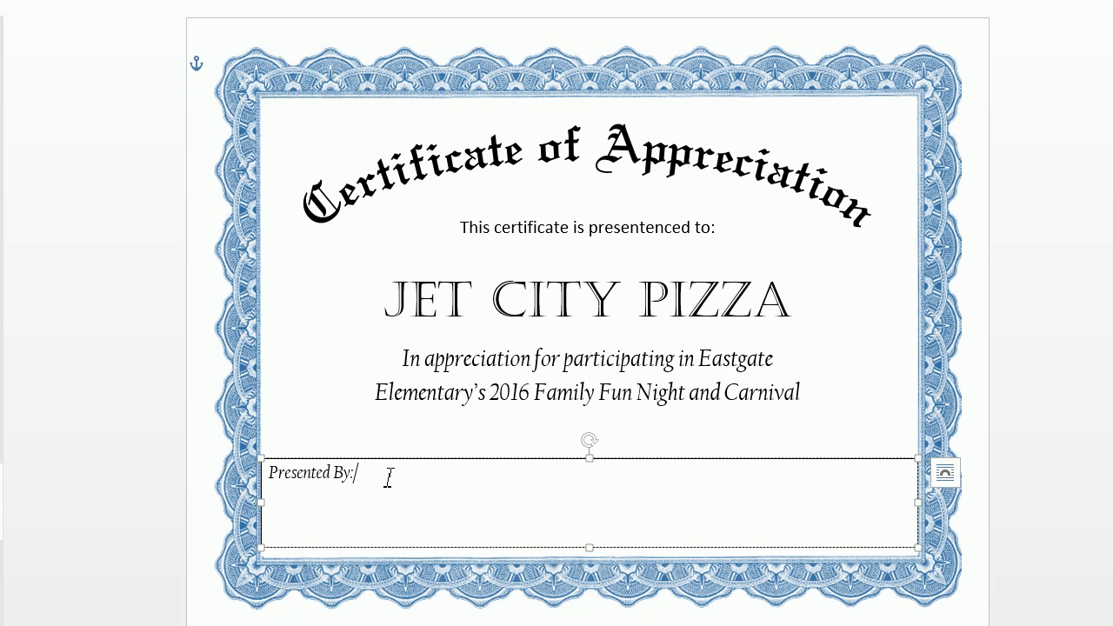
{"action": "triple_click", "coordinate": [370, 459]}
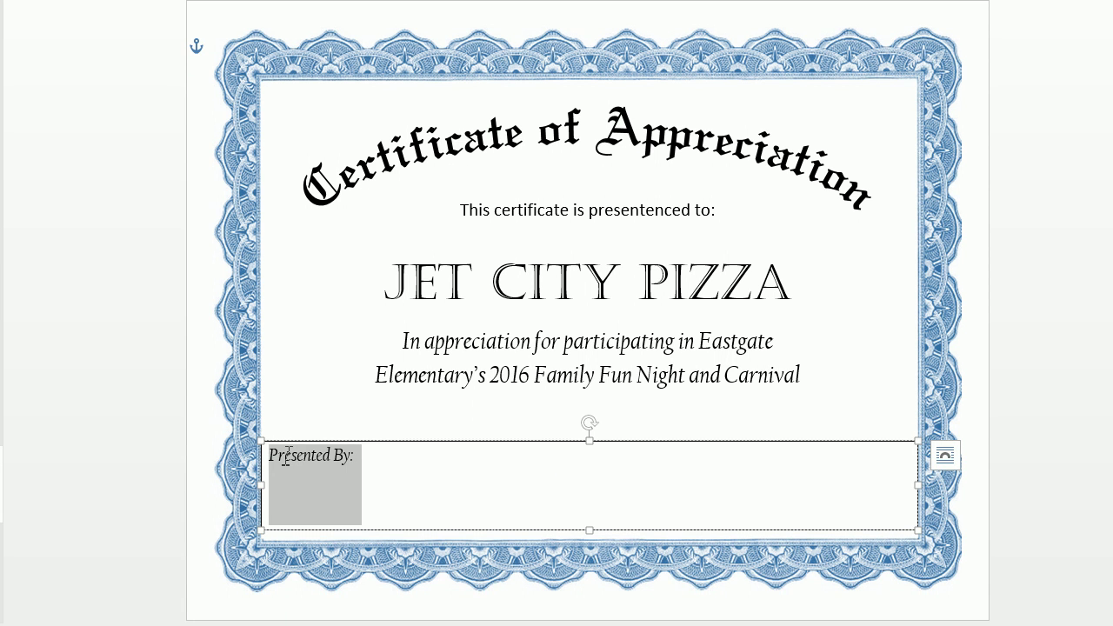
{"action": "left_click", "coordinate": [753, 450]}
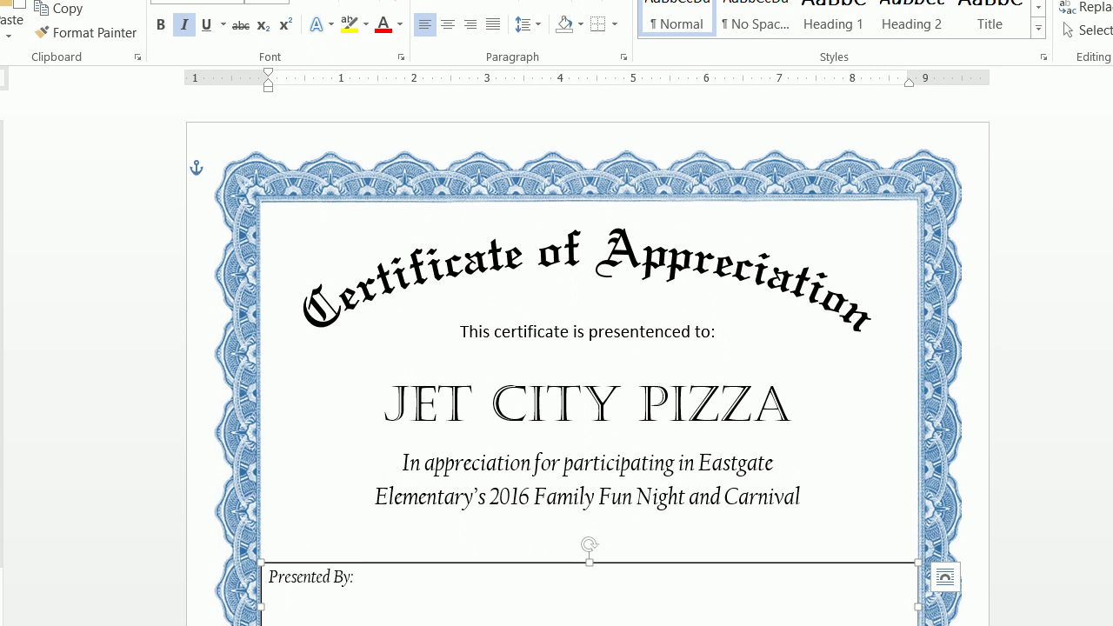
Step: Remove the fill and the outline from the "Presented By:" text box
{"action": "left_click", "coordinate": [774, 31]}
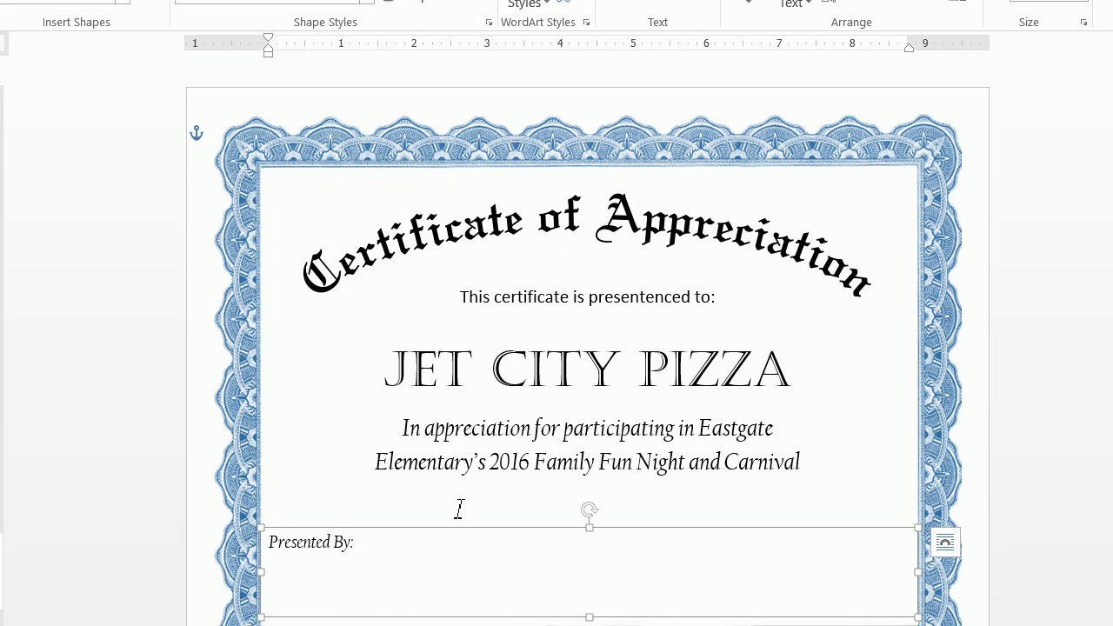
{"action": "left_click", "coordinate": [458, 71]}
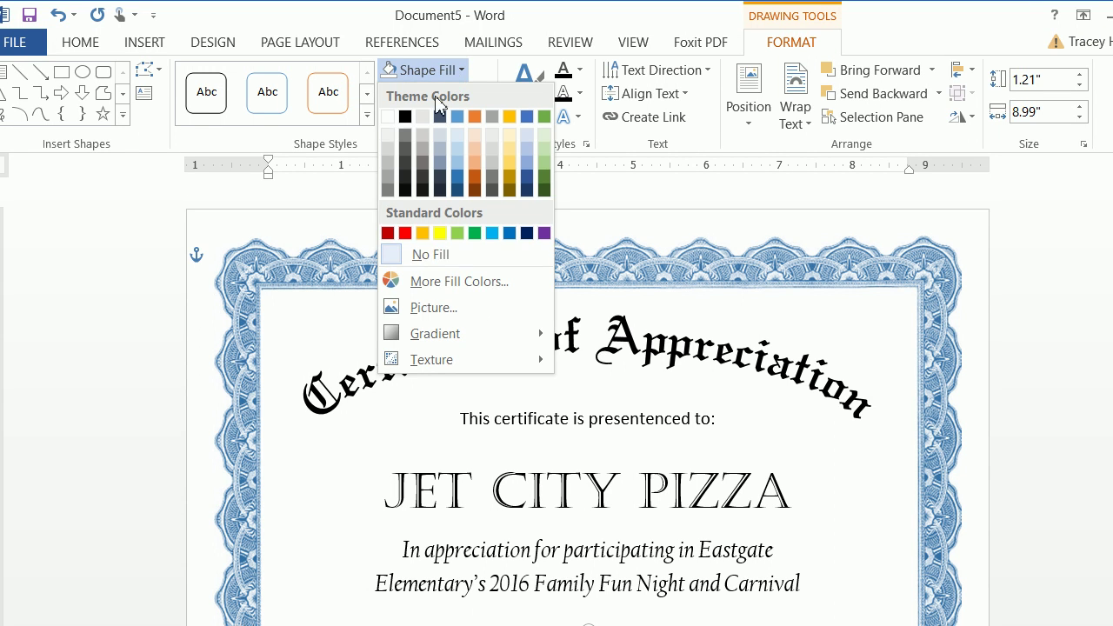
{"action": "left_click", "coordinate": [426, 255]}
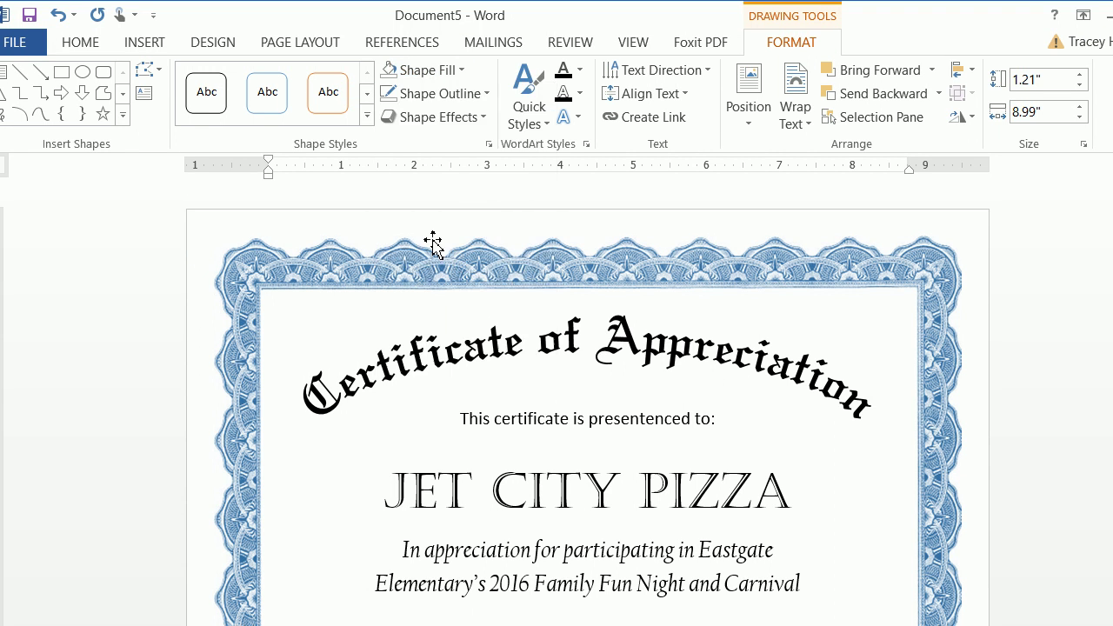
{"action": "left_click", "coordinate": [443, 93]}
{"action": "left_click", "coordinate": [441, 275]}
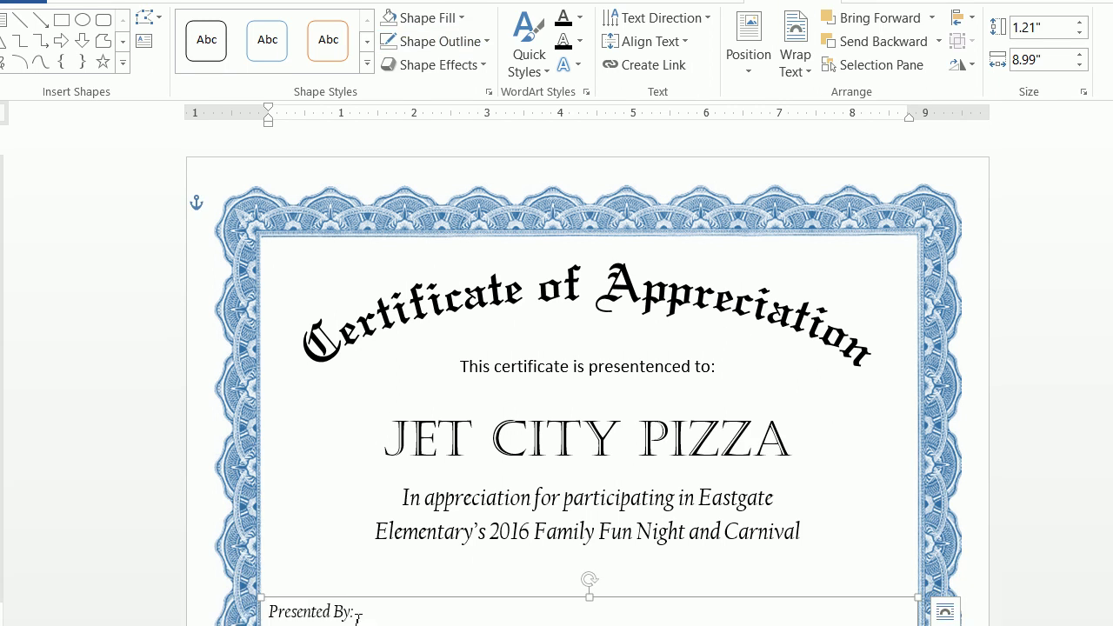
Step: Add an underscore signature line after "Presented By:" and paste a copy of it on the same row, spaced toward the box's right edge
{"action": "left_click", "coordinate": [362, 477]}
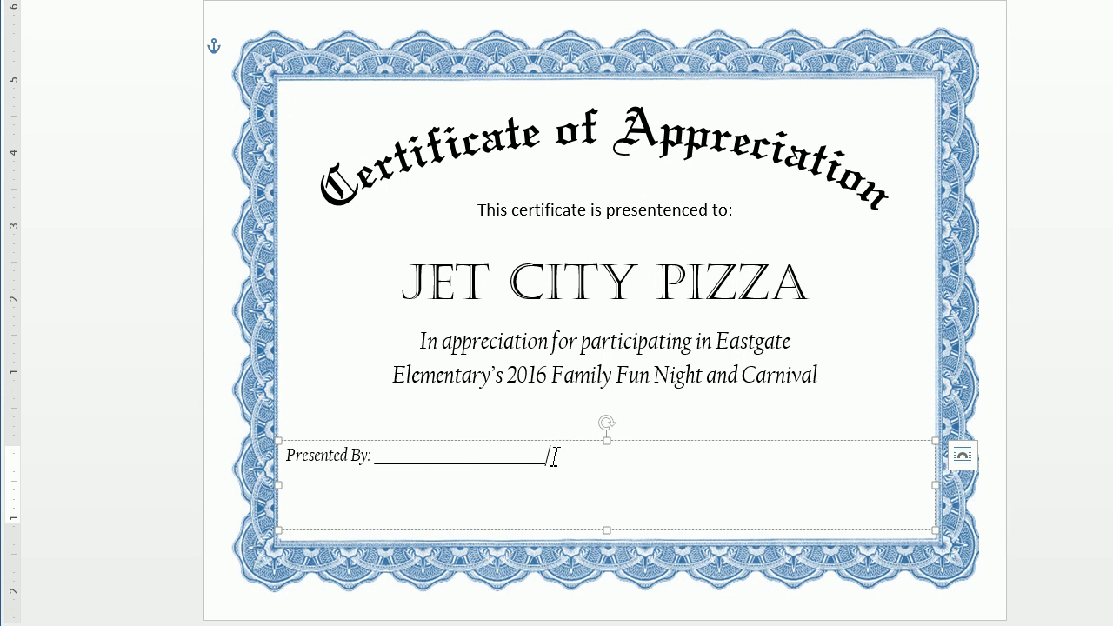
{"action": "left_click_drag", "start_coordinate": [536, 439], "coordinate": [305, 447]}
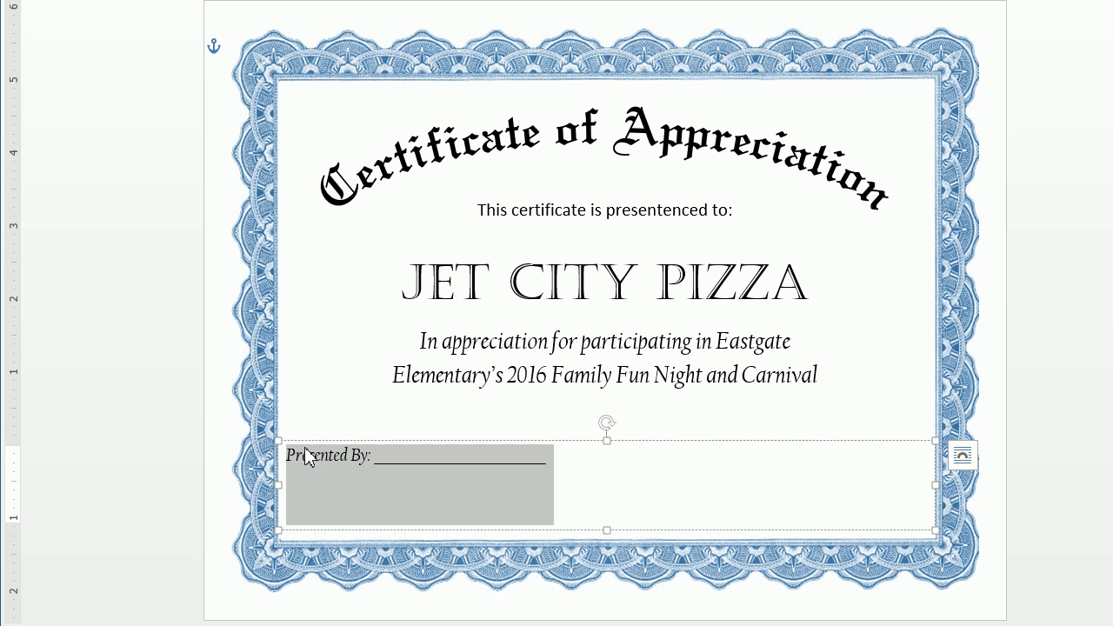
{"action": "right_click", "coordinate": [343, 434]}
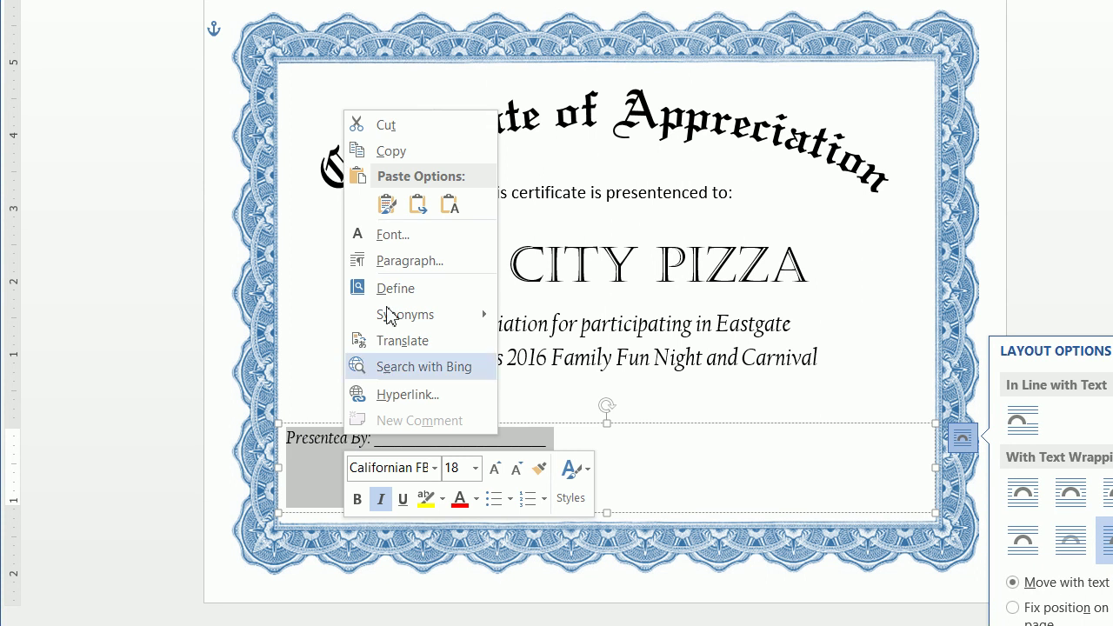
{"action": "left_click", "coordinate": [412, 152]}
{"action": "left_click", "coordinate": [623, 462]}
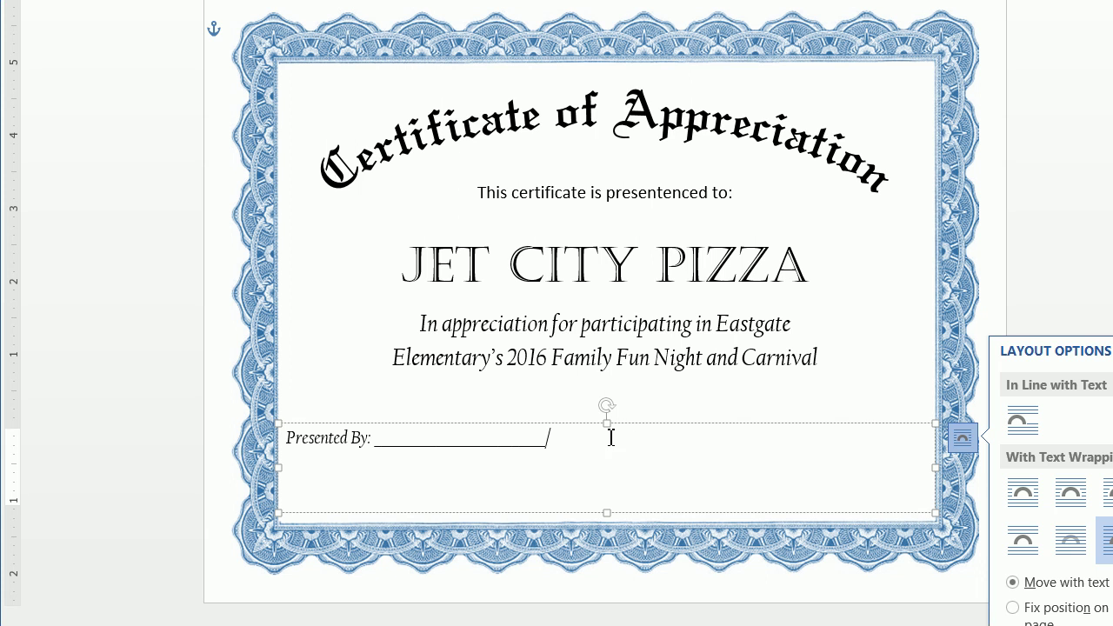
{"action": "right_click", "coordinate": [609, 438]}
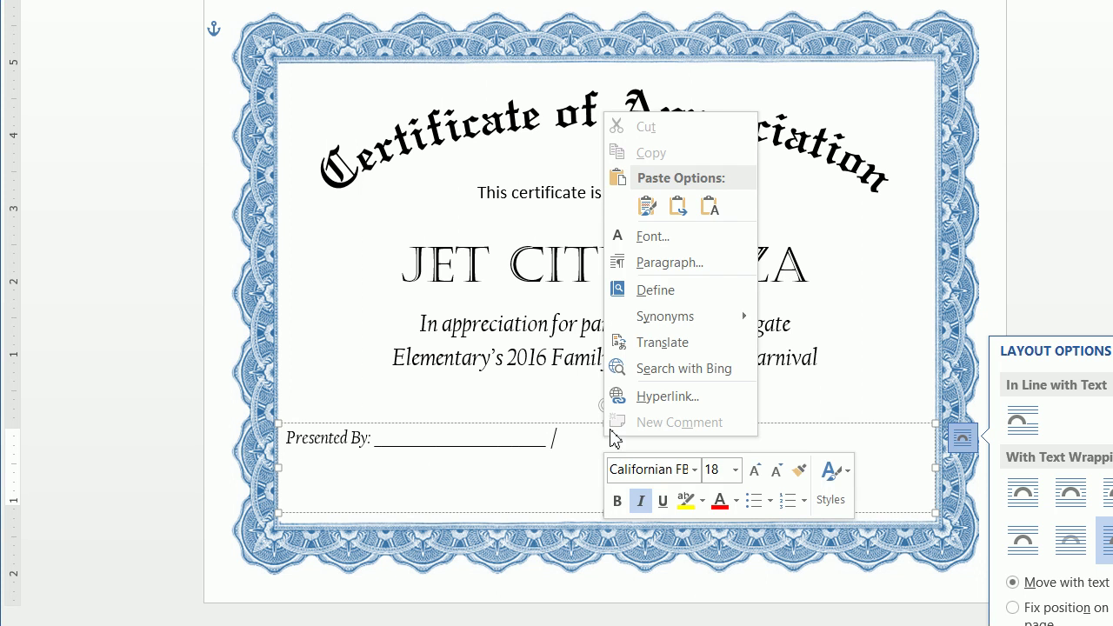
{"action": "left_click", "coordinate": [646, 206]}
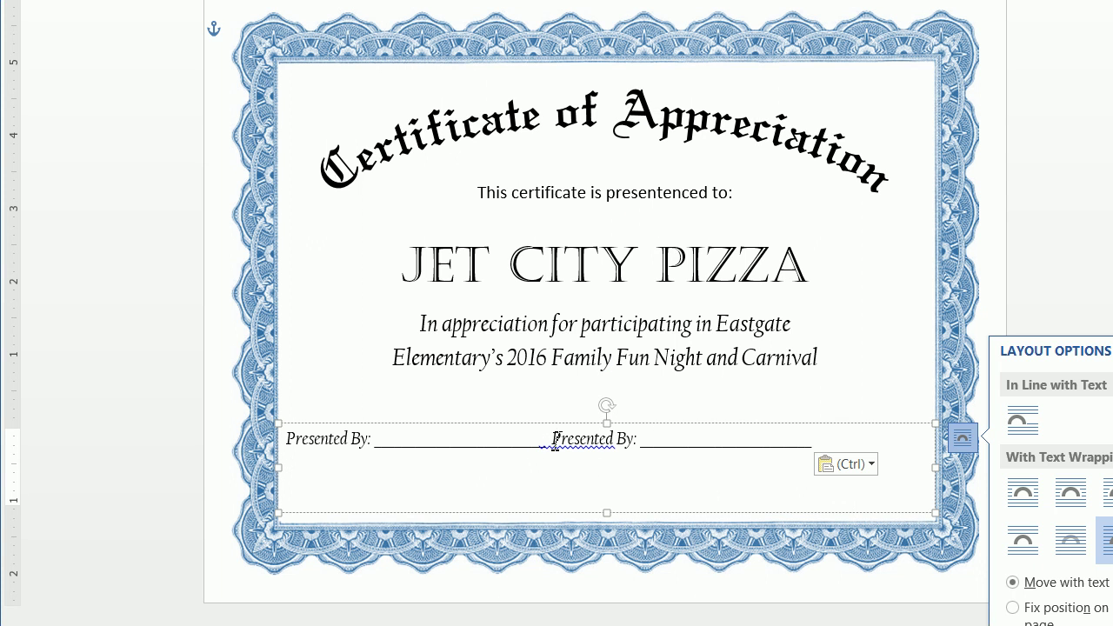
{"action": "key", "text": "ctrl+Left"}
{"action": "key", "text": "ctrl+Left"}
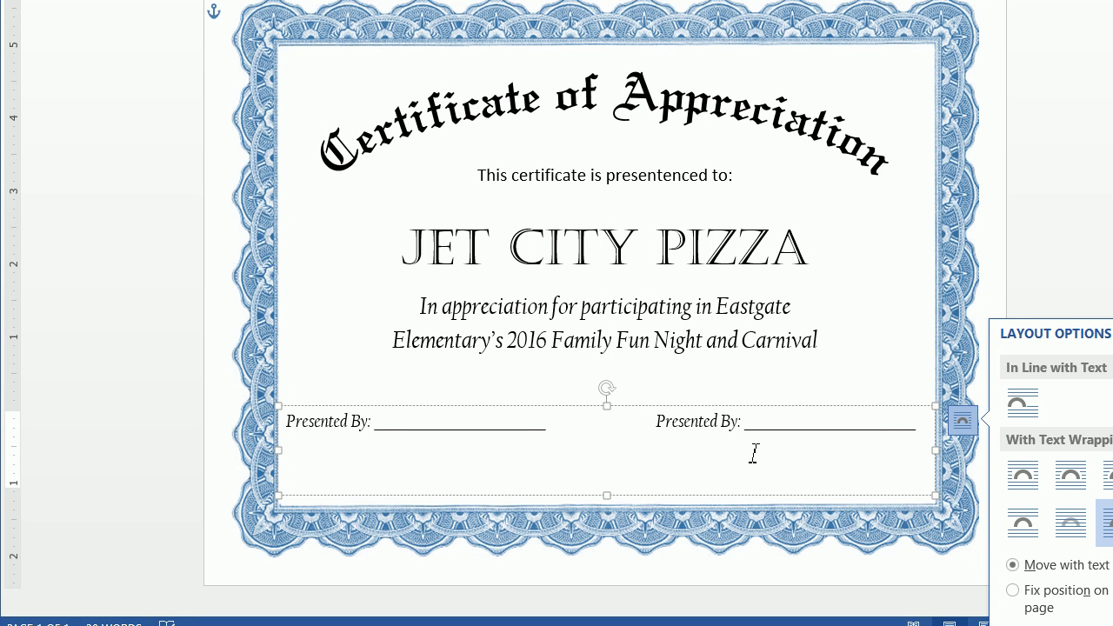
Step: Add a new line below the signature row and enter "(Eastgate Elemnetary's PTA Carnival Chair)"
{"action": "left_click", "coordinate": [878, 433]}
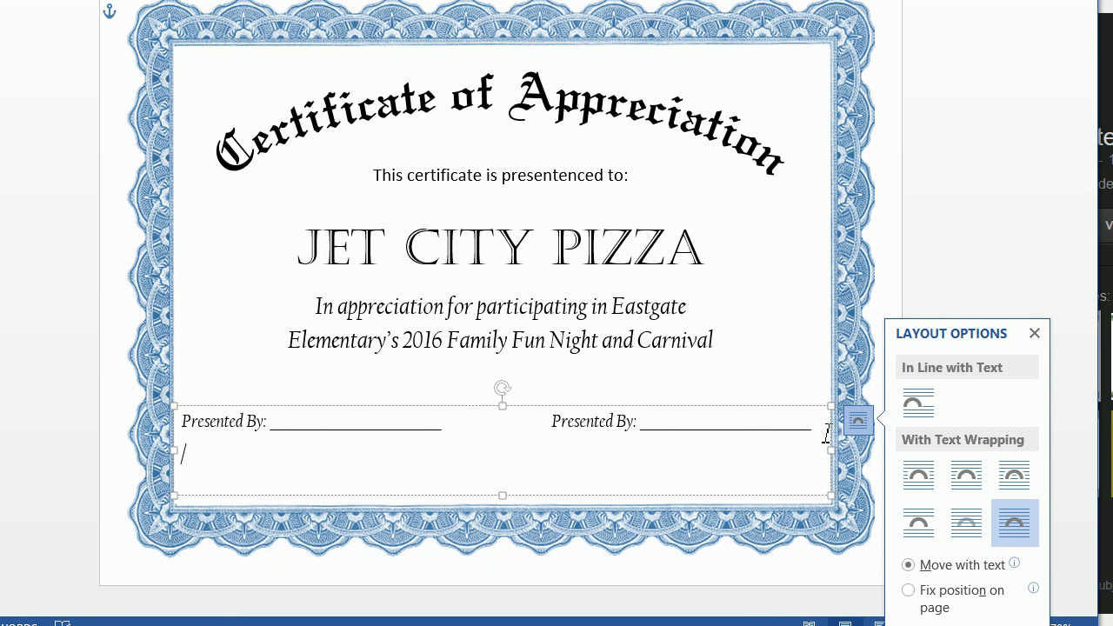
{"action": "key", "text": "Return"}
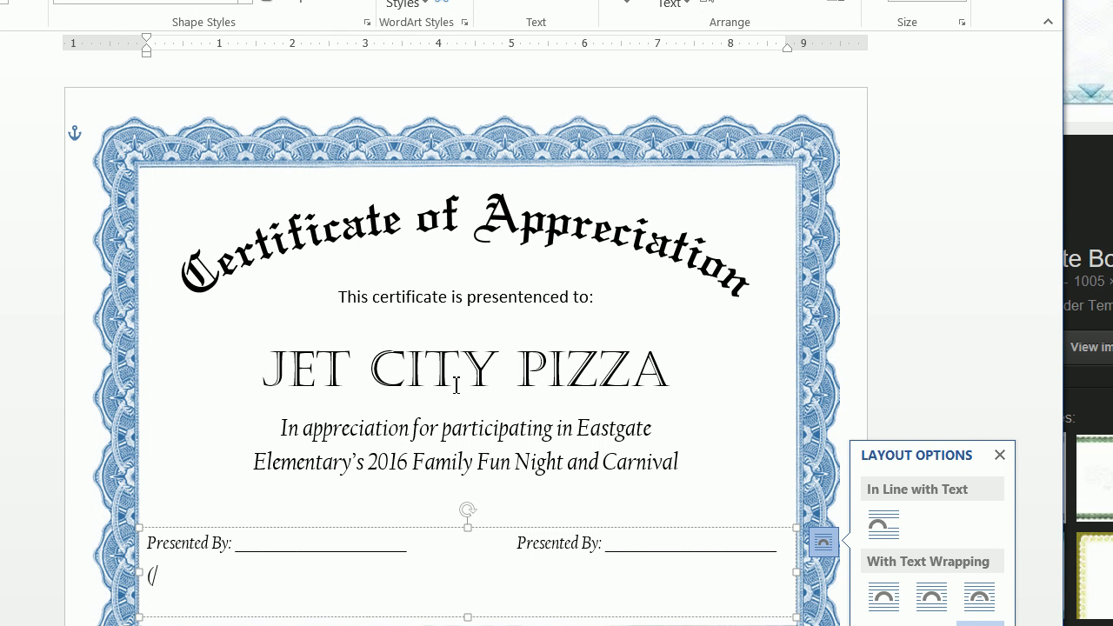
{"action": "type", "text": "(E"}
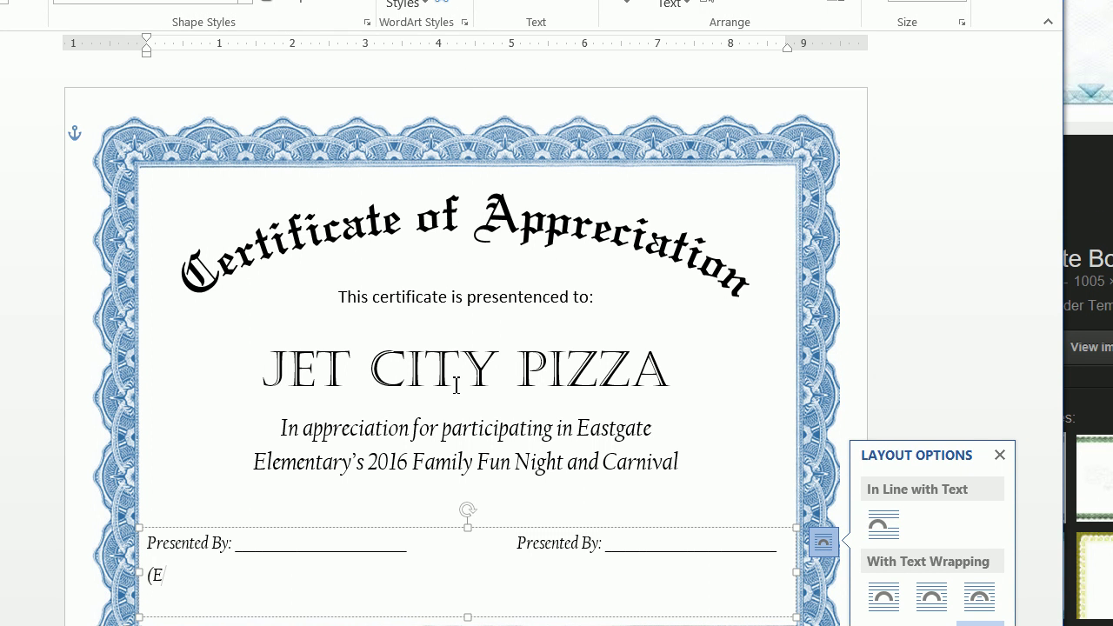
{"action": "type", "text": "astgate Elemnetary's"}
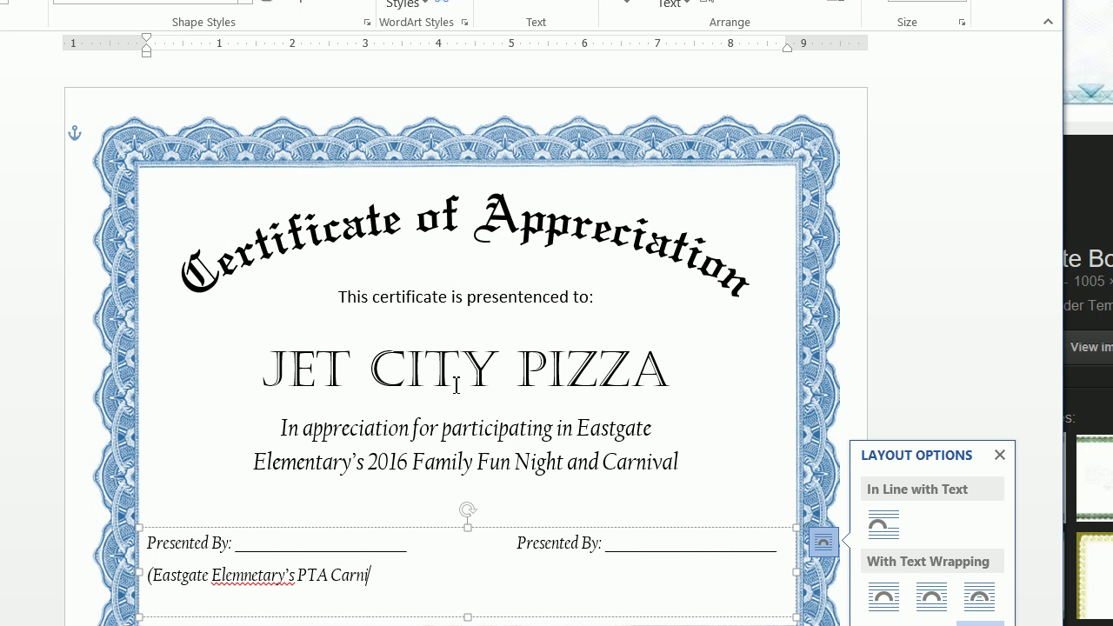
{"action": "type", "text": " PTA Carnival Chair"}
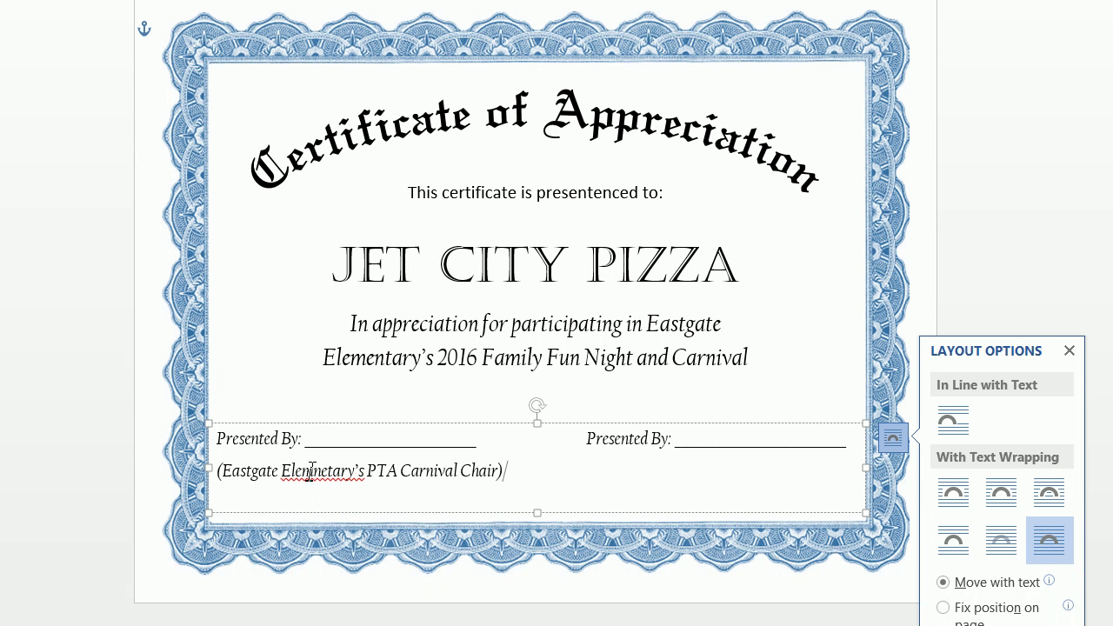
Step: Correct the misspelled word in the caption to "Elementary's"
{"action": "double_click", "coordinate": [237, 573]}
{"action": "right_click", "coordinate": [306, 474]}
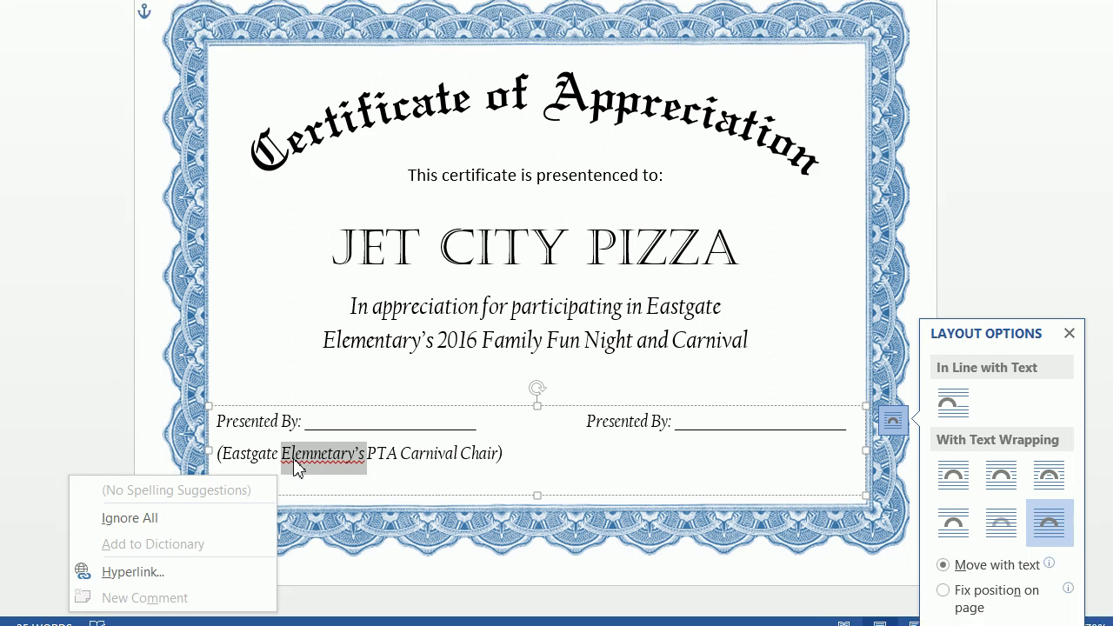
{"action": "left_click", "coordinate": [336, 492]}
{"action": "key", "text": "Left"}
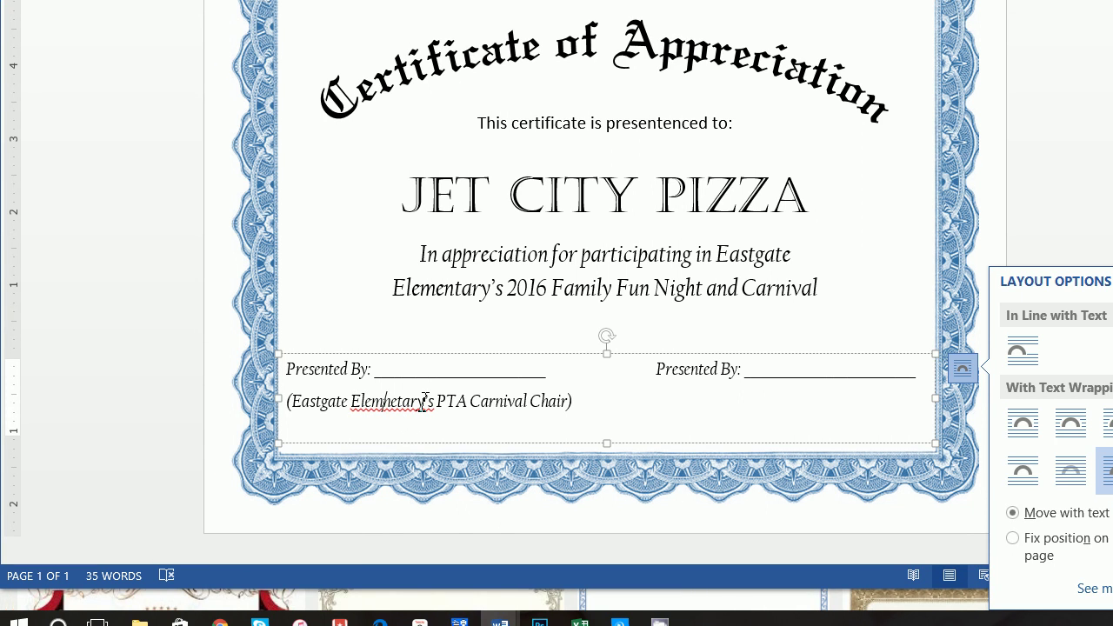
{"action": "type", "text": "e"}
{"action": "key", "text": "BackSpace"}
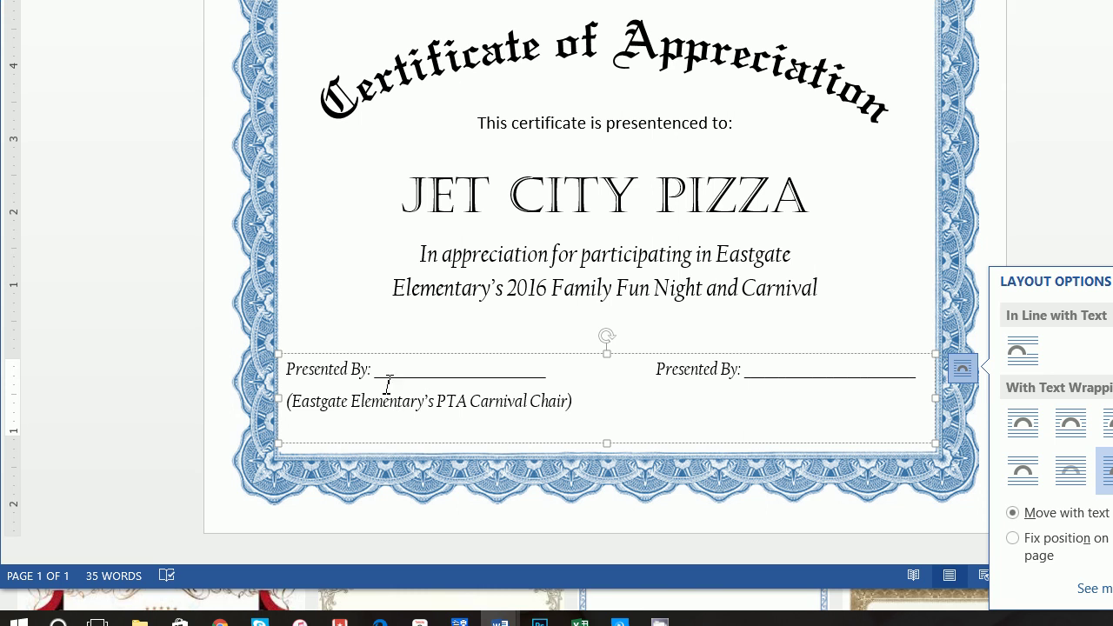
Step: Set the "(Eastgate Elementary's PTA Carnival Chair)" caption to size 14 and indent it slightly under the first signature line
{"action": "left_click_drag", "start_coordinate": [559, 409], "coordinate": [582, 405]}
{"action": "scroll", "coordinate": [380, 38], "scroll_direction": "up", "scroll_amount": 5}
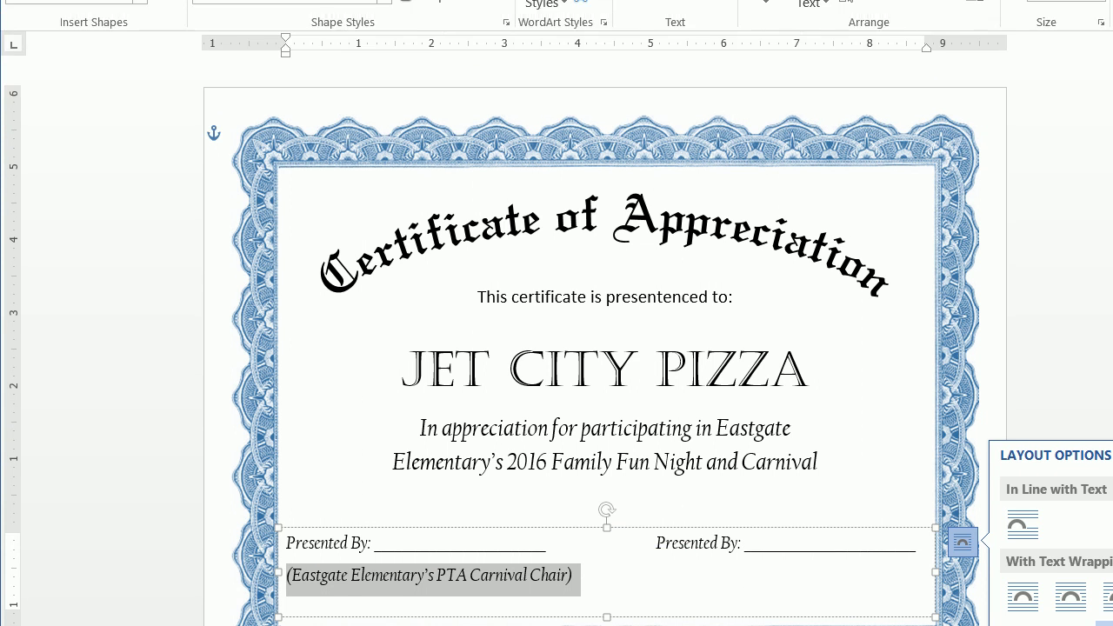
{"action": "left_click", "coordinate": [299, 79]}
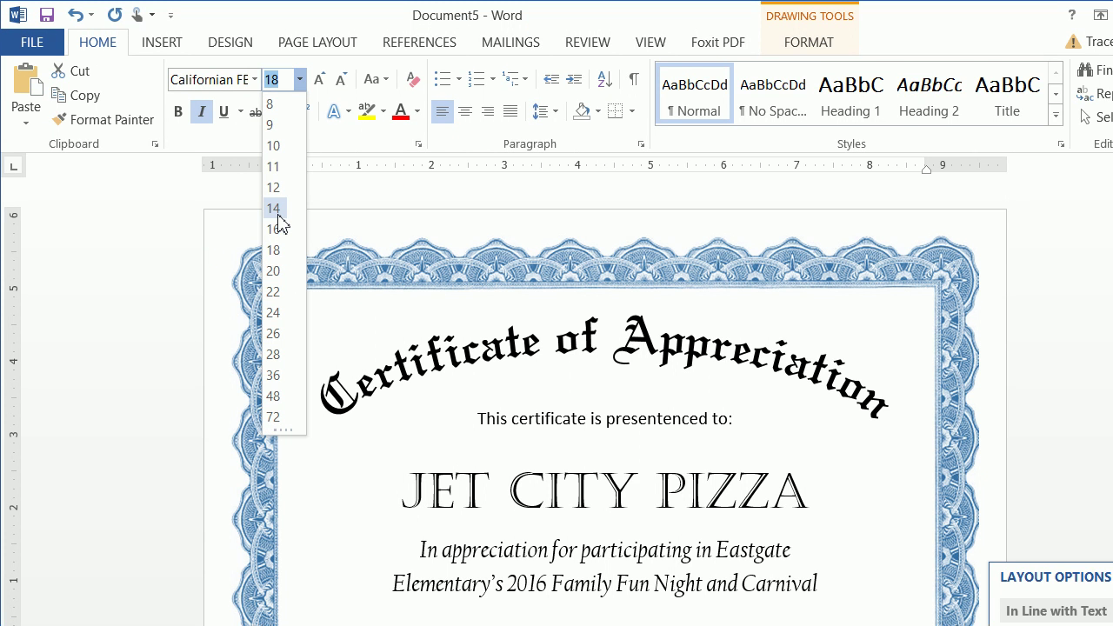
{"action": "left_click", "coordinate": [274, 209]}
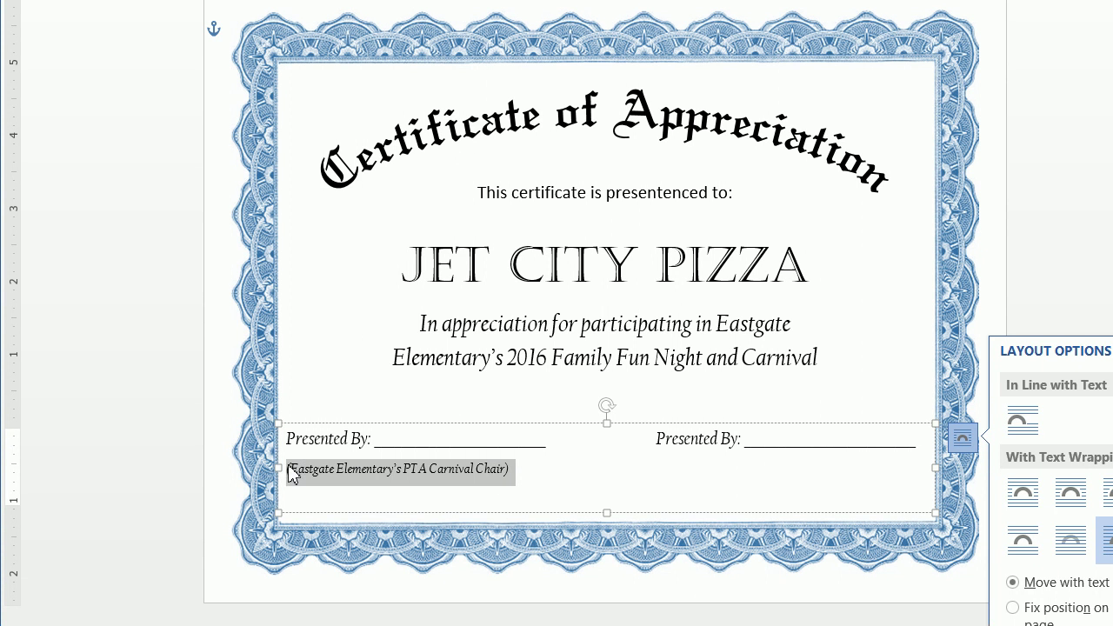
{"action": "left_click", "coordinate": [293, 474]}
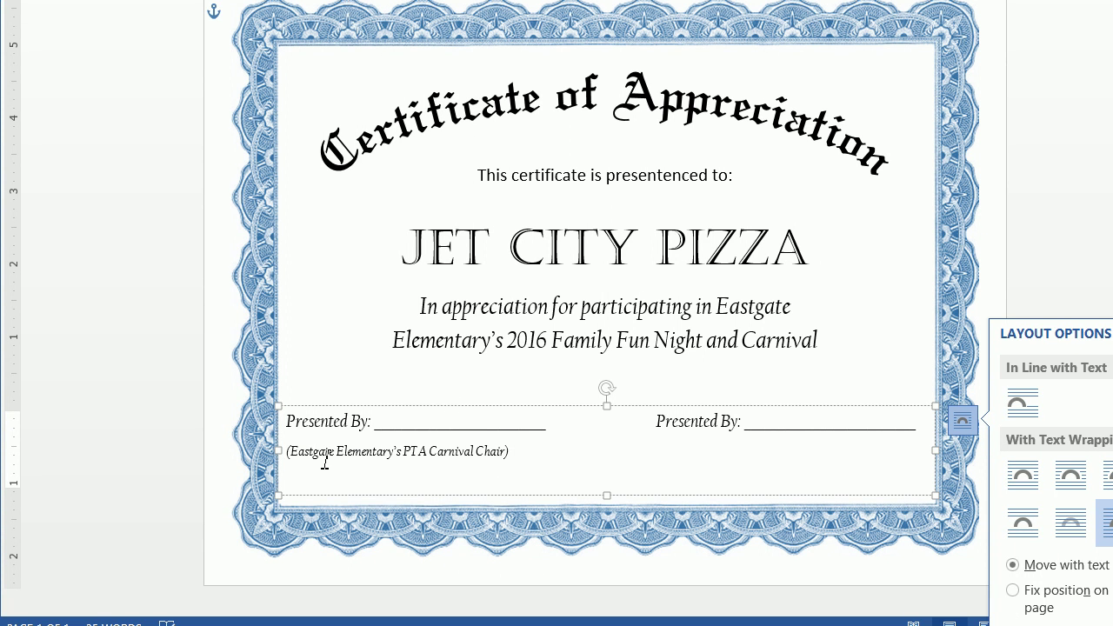
Step: Copy the Carnival Chair caption under the second signature line and move the whole signature text box slightly down
{"action": "left_click_drag", "start_coordinate": [523, 452], "coordinate": [293, 452]}
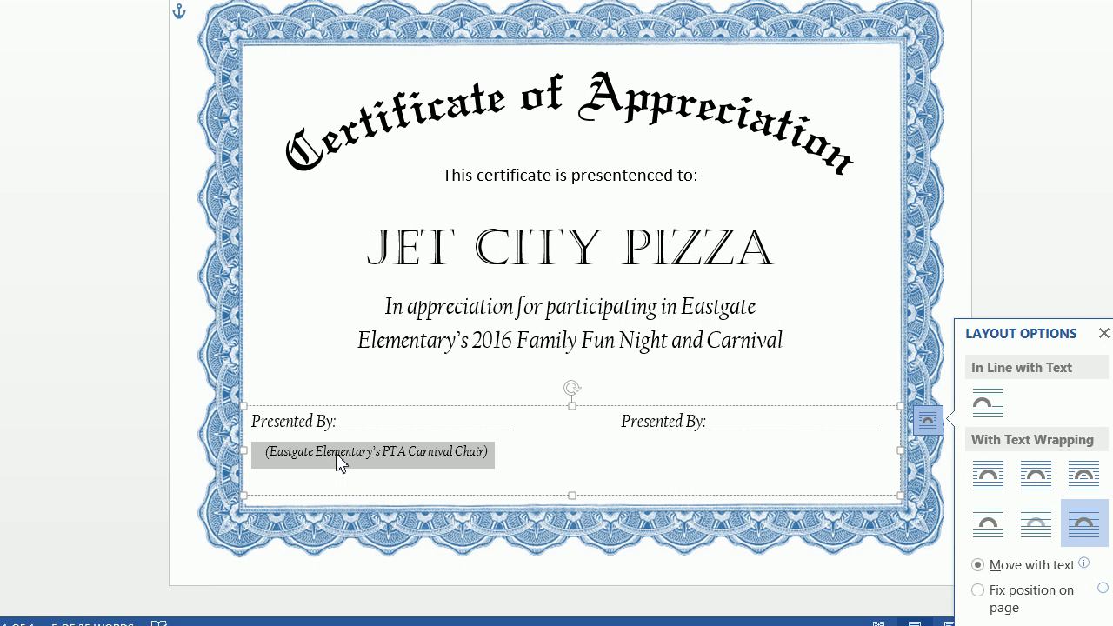
{"action": "right_click", "coordinate": [339, 463]}
{"action": "left_click", "coordinate": [402, 172]}
{"action": "left_click", "coordinate": [523, 467]}
{"action": "right_click", "coordinate": [523, 459]}
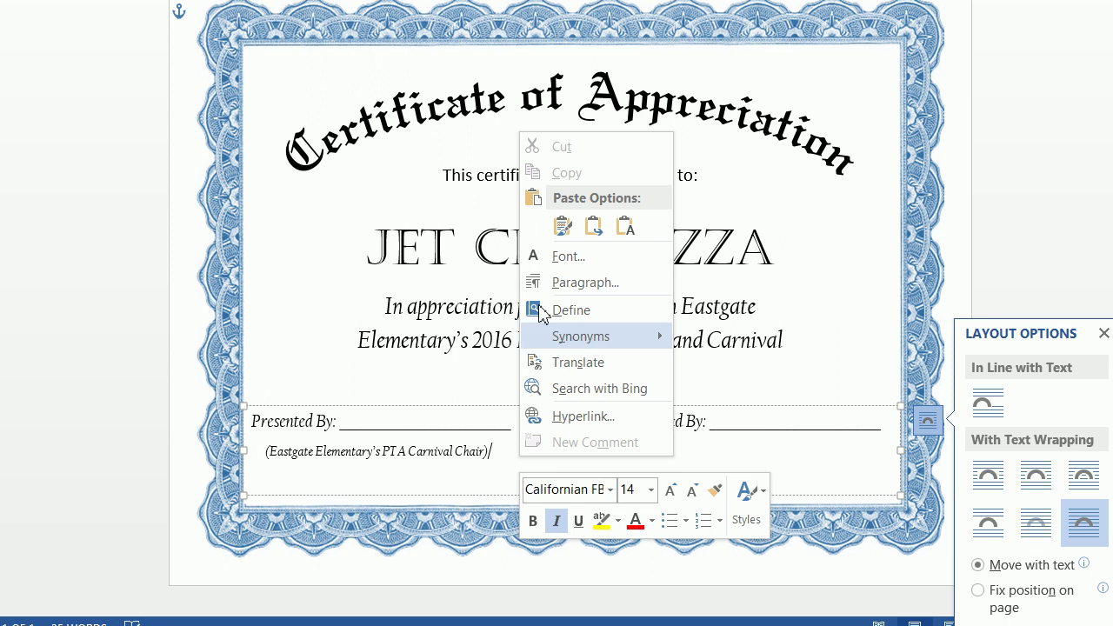
{"action": "left_click", "coordinate": [562, 225]}
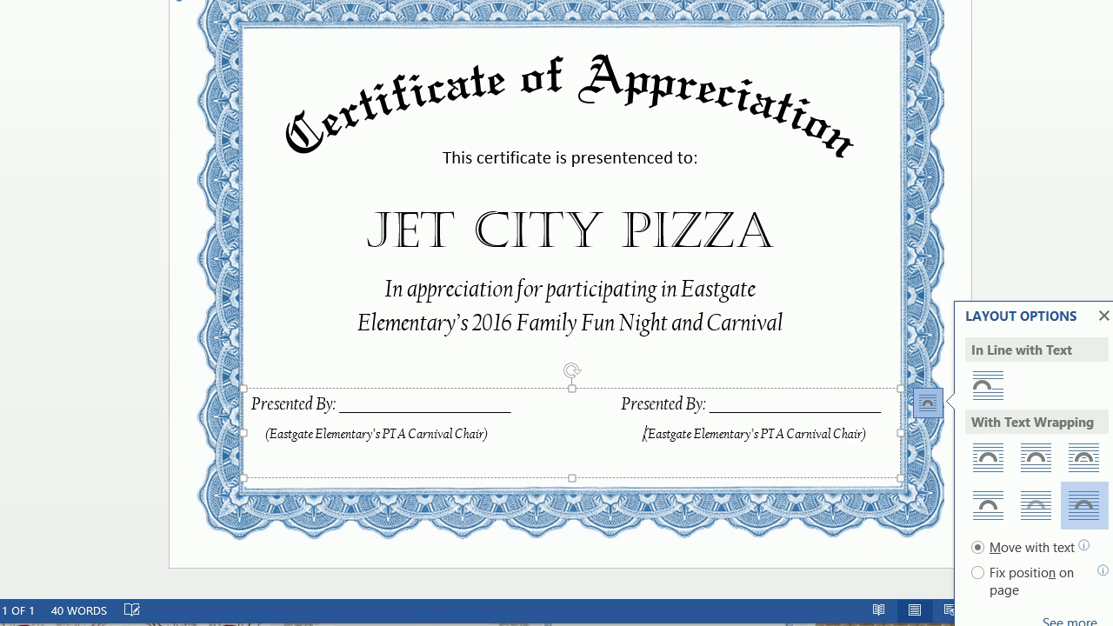
{"action": "left_click_drag", "start_coordinate": [693, 388], "coordinate": [693, 410]}
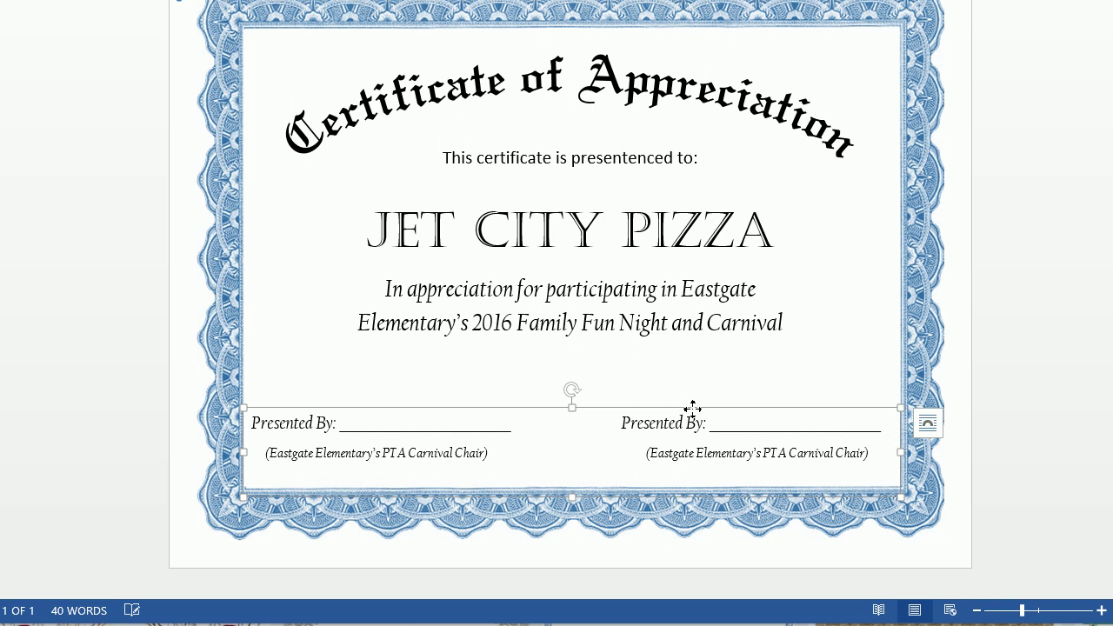
{"action": "left_click", "coordinate": [939, 278]}
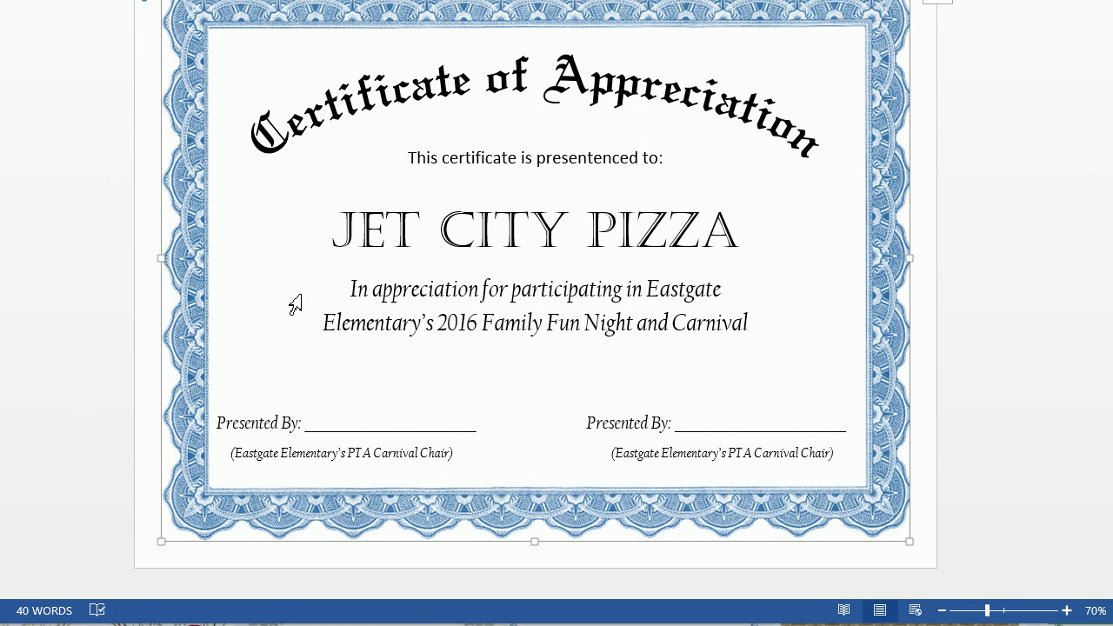
Step: Switch to the web browser and search Google Images for "jet city pizza"
{"action": "key", "text": "alt+Tab"}
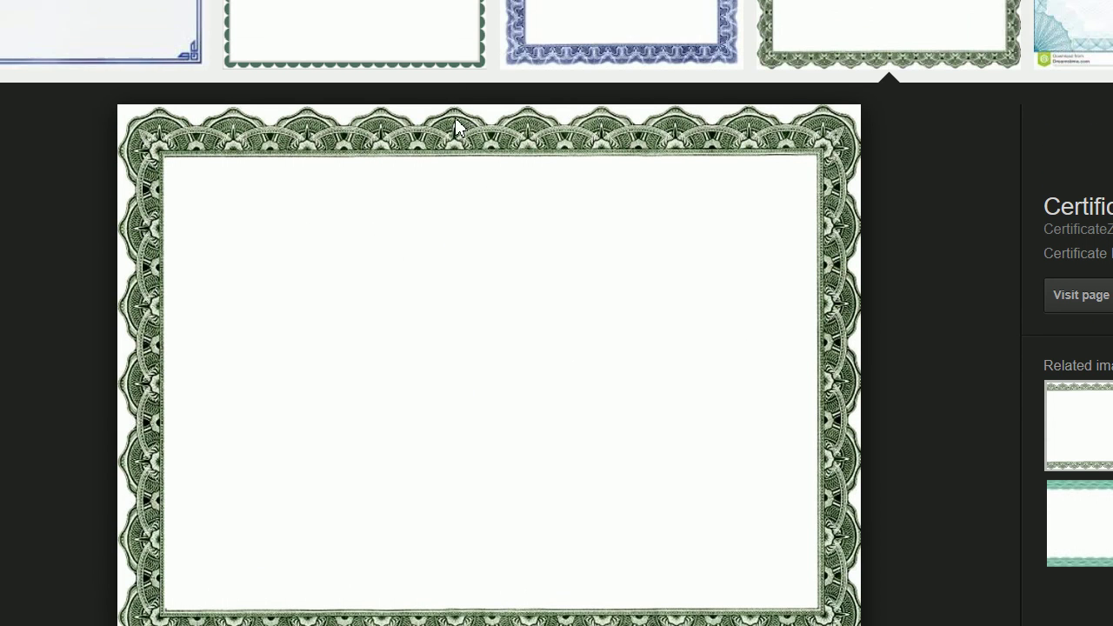
{"action": "left_click", "coordinate": [406, 62]}
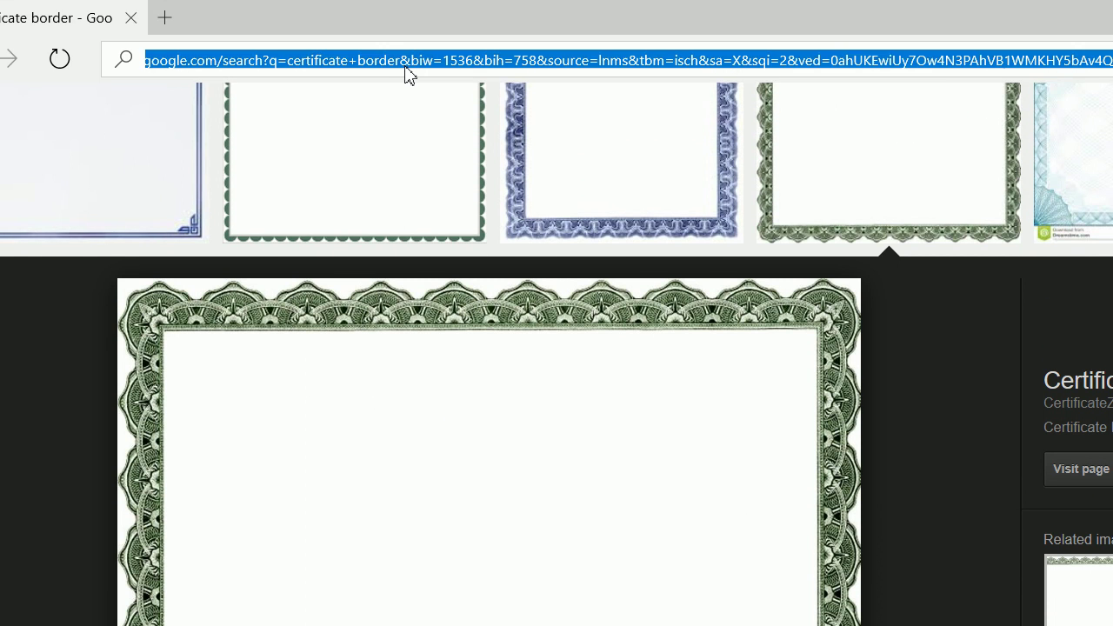
{"action": "type", "text": "jet city piz"}
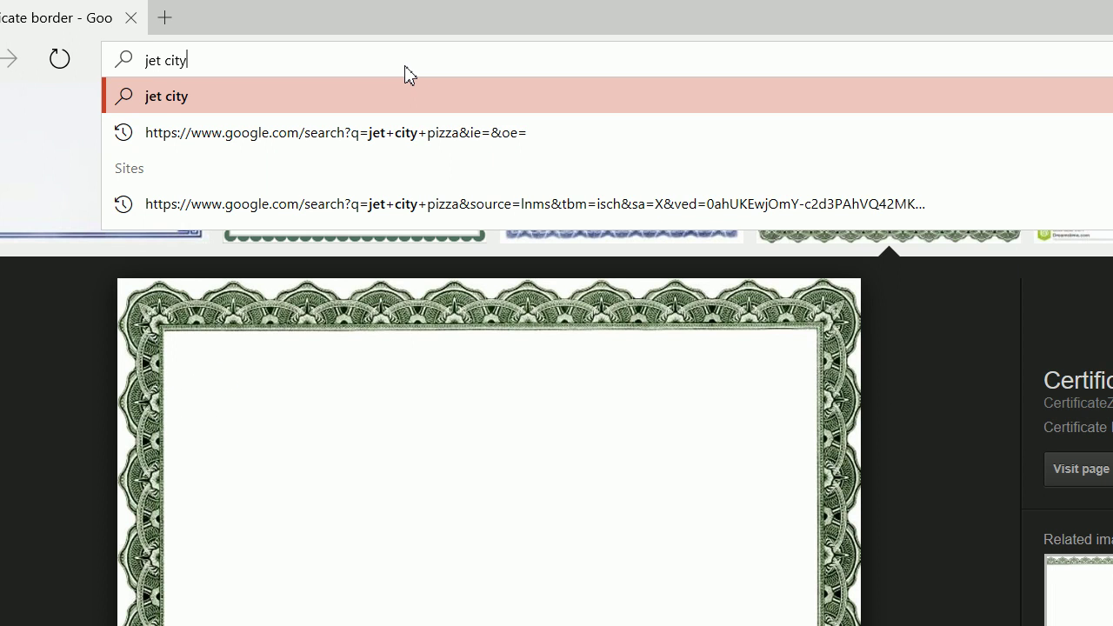
{"action": "type", "text": "za"}
{"action": "key", "text": "Return"}
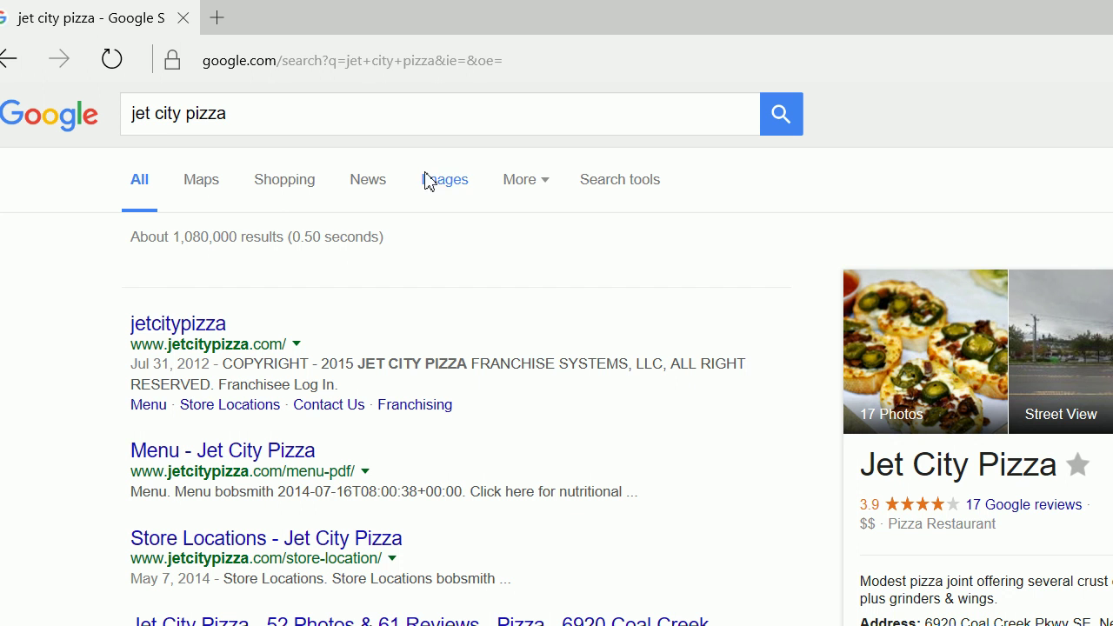
{"action": "left_click", "coordinate": [452, 177]}
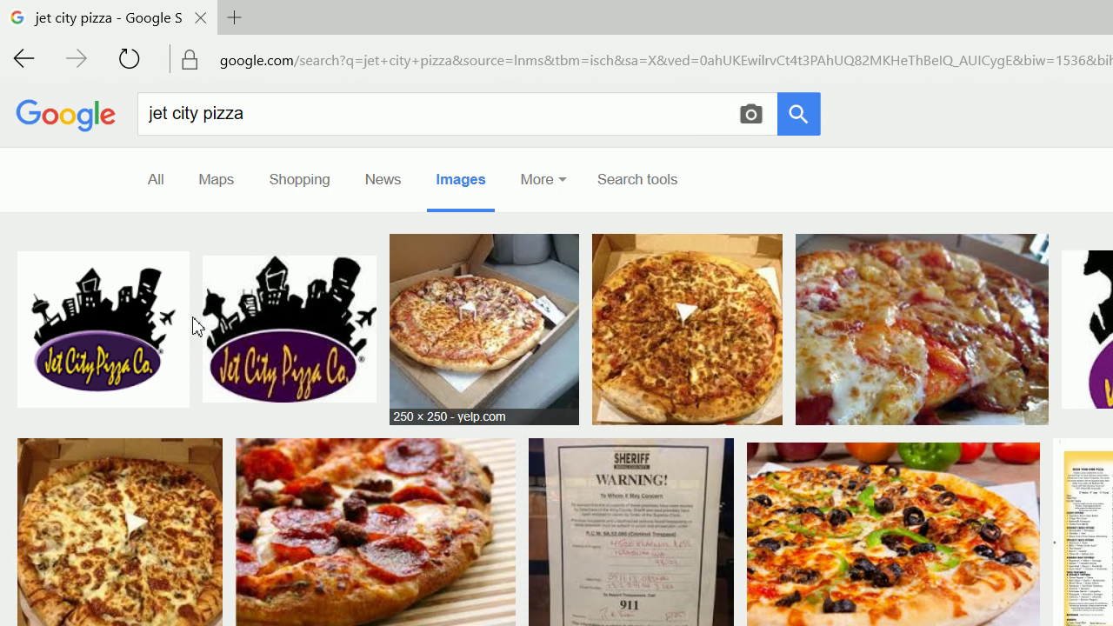
Step: Open the first Jet City Pizza Co. logo in the image results and save it as a PNG named jcplogo3
{"action": "left_click", "coordinate": [100, 328]}
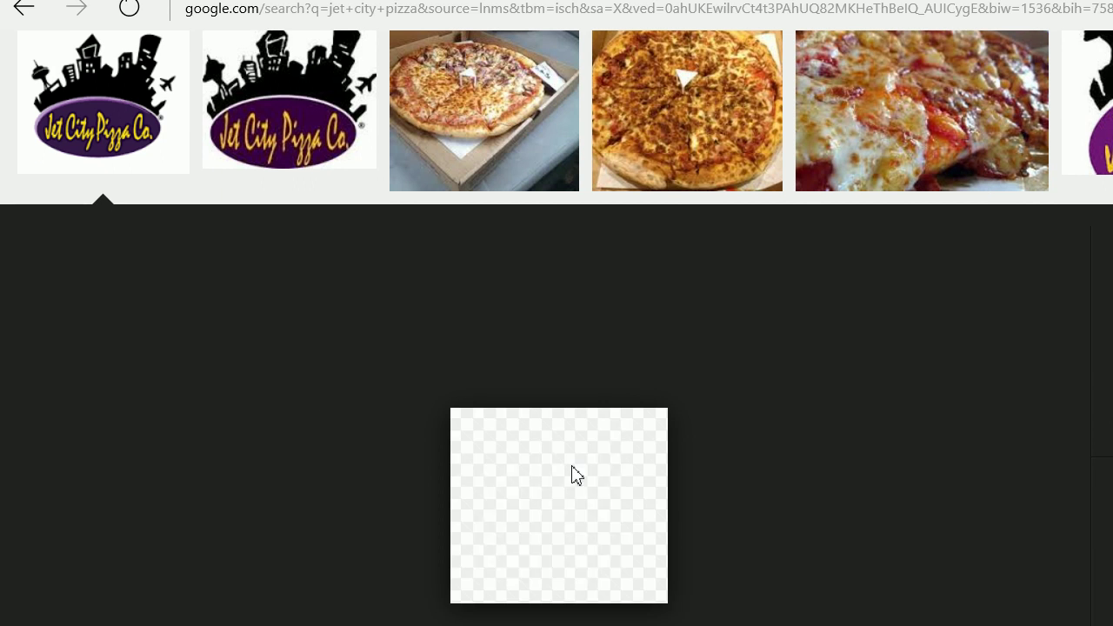
{"action": "right_click", "coordinate": [574, 433]}
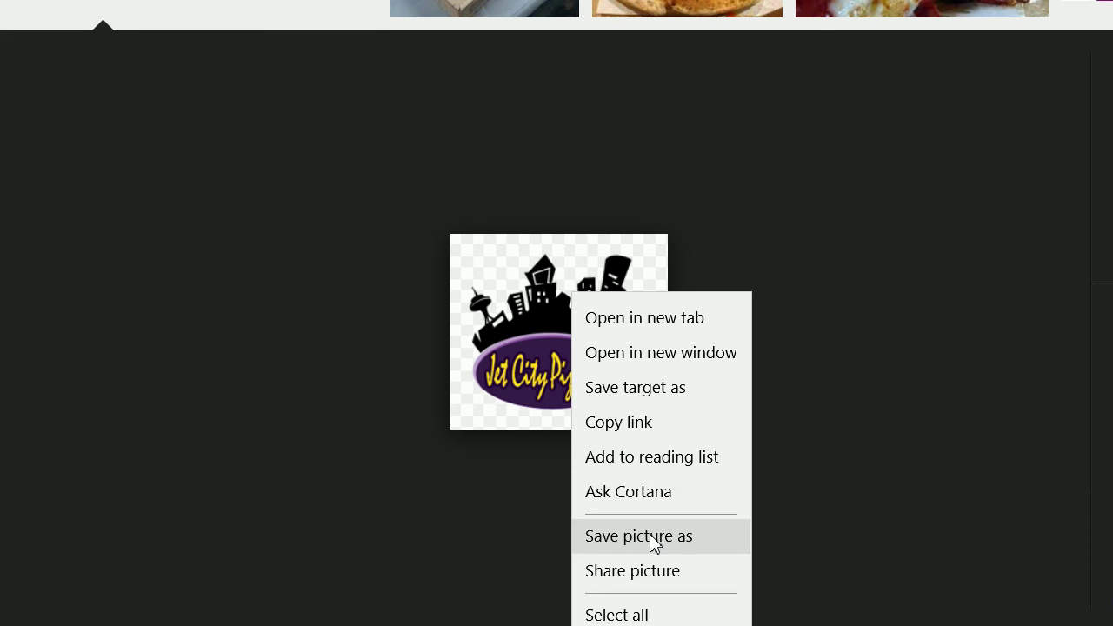
{"action": "left_click", "coordinate": [651, 537]}
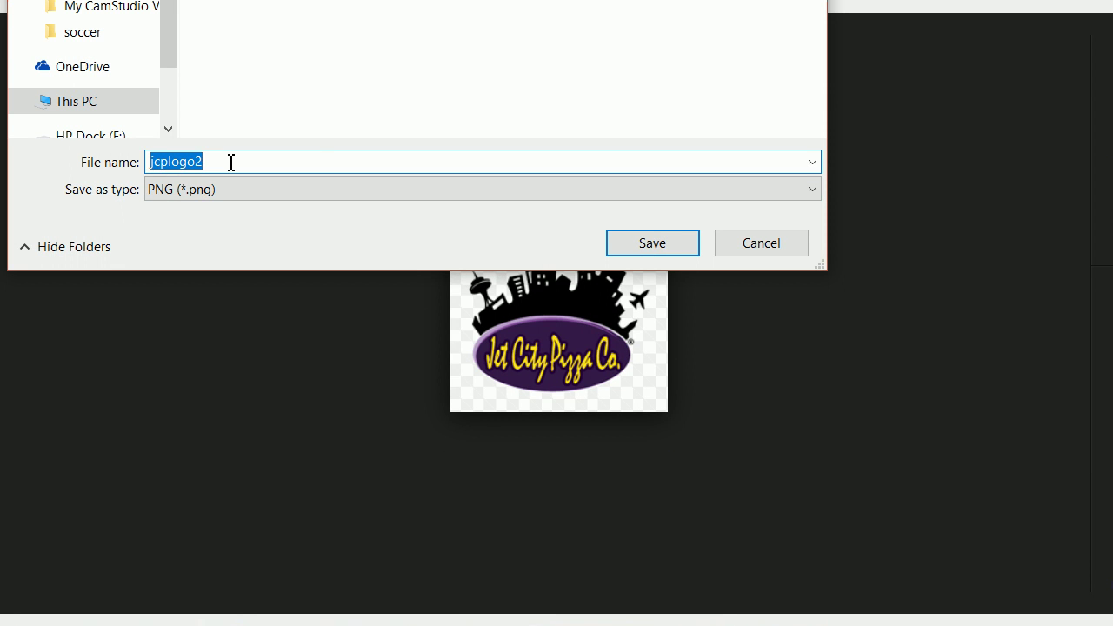
{"action": "left_click", "coordinate": [231, 162]}
{"action": "key", "text": "BackSpace"}
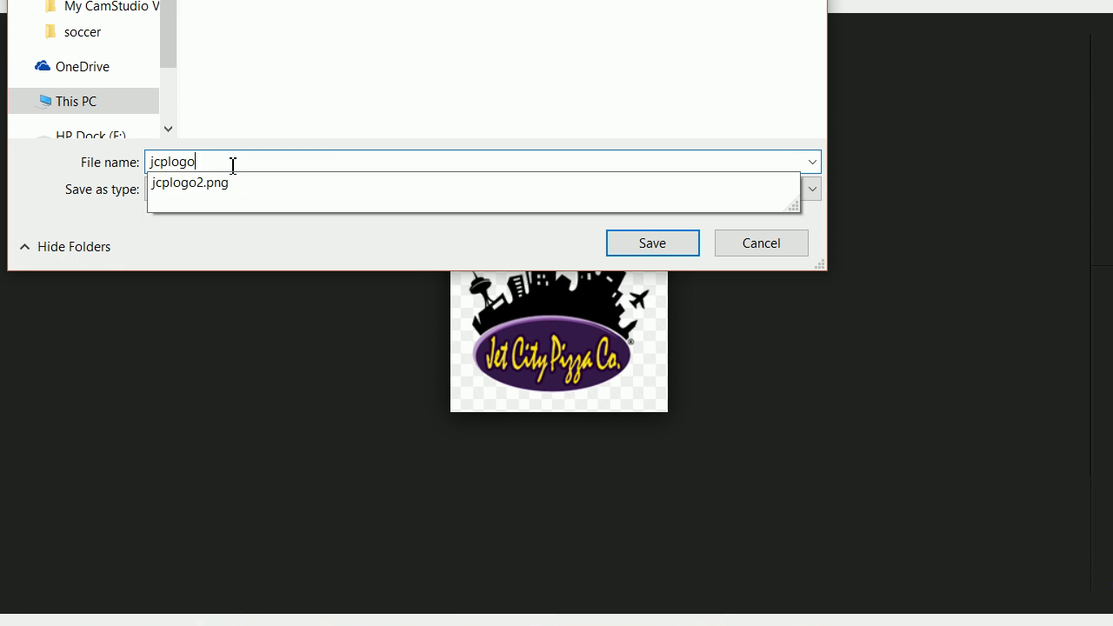
{"action": "type", "text": "3"}
{"action": "left_click", "coordinate": [658, 249]}
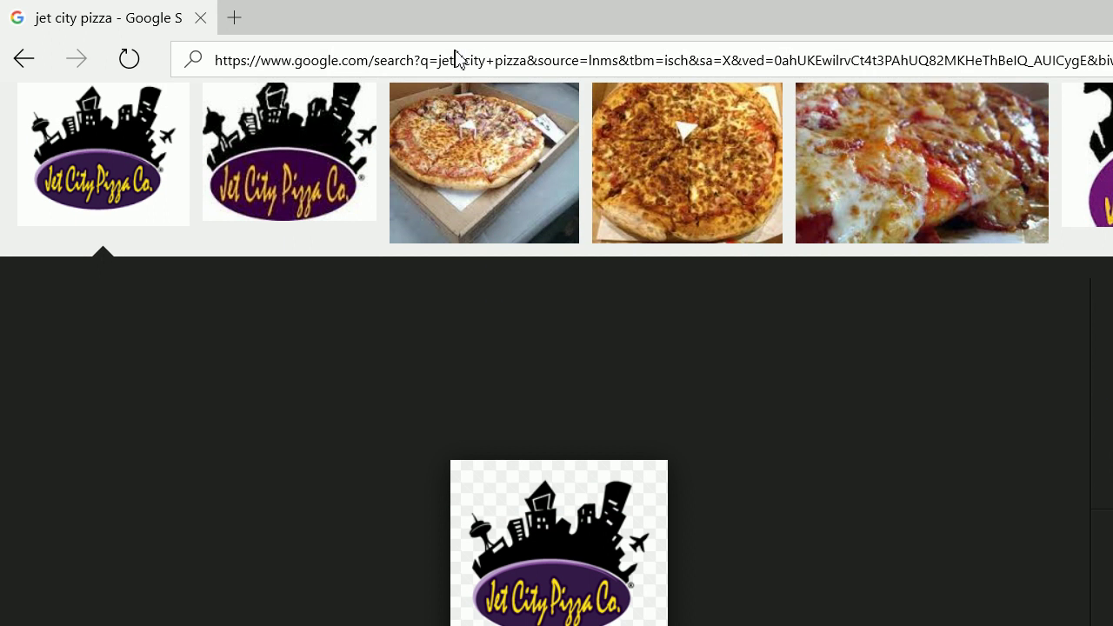
Step: Search Google Images for "eastgate elementary pta"
{"action": "left_click", "coordinate": [456, 58]}
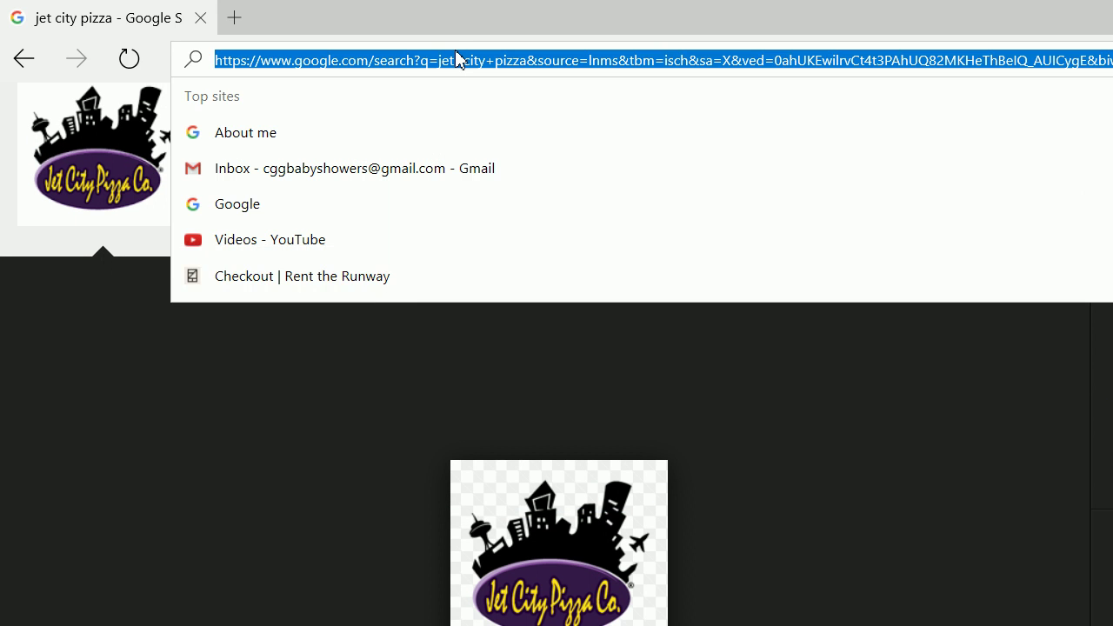
{"action": "type", "text": "eastgate el"}
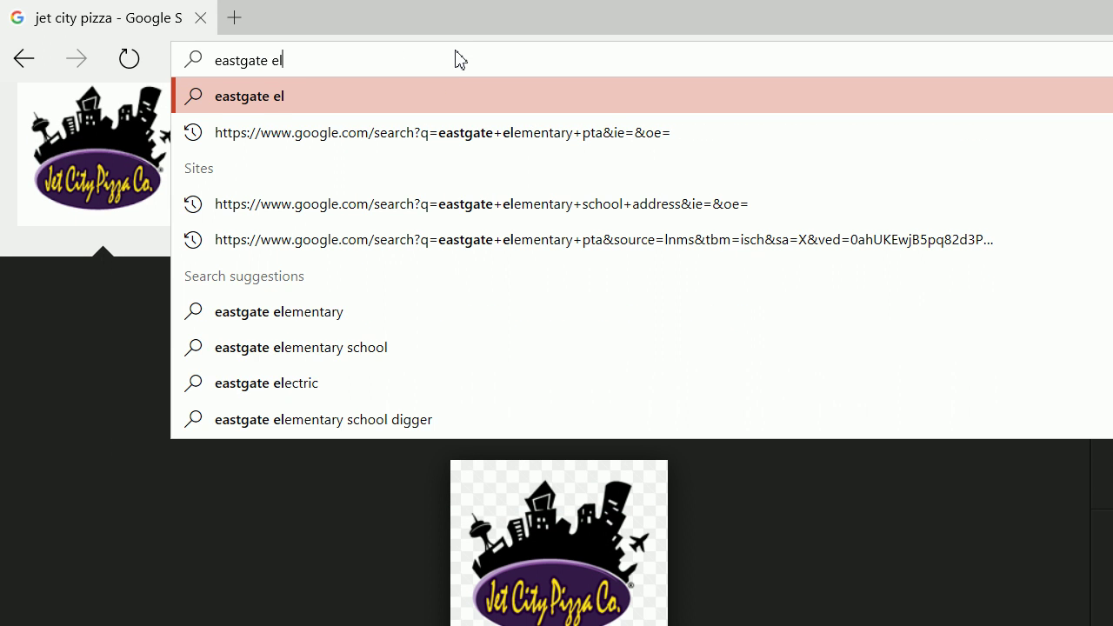
{"action": "type", "text": "ementary pta"}
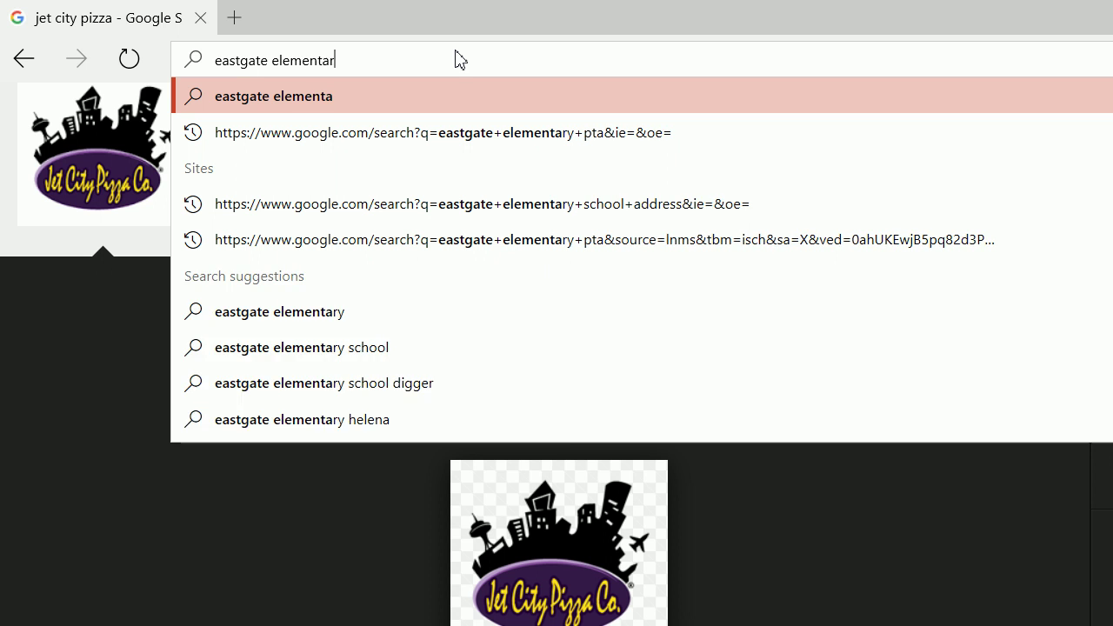
{"action": "key", "text": "Return"}
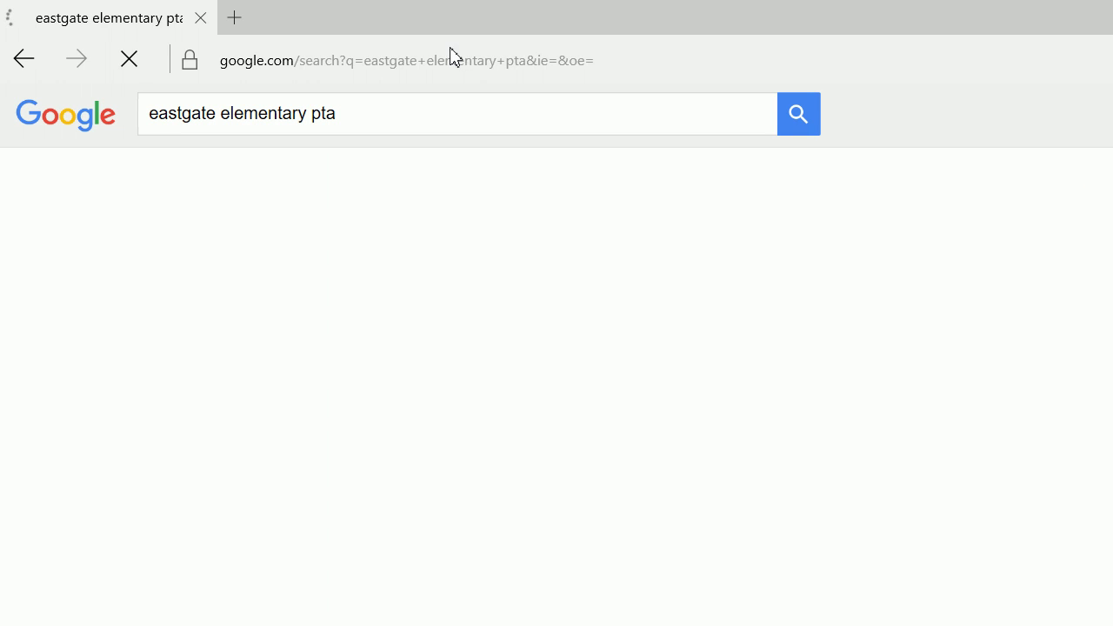
{"action": "left_click", "coordinate": [372, 158]}
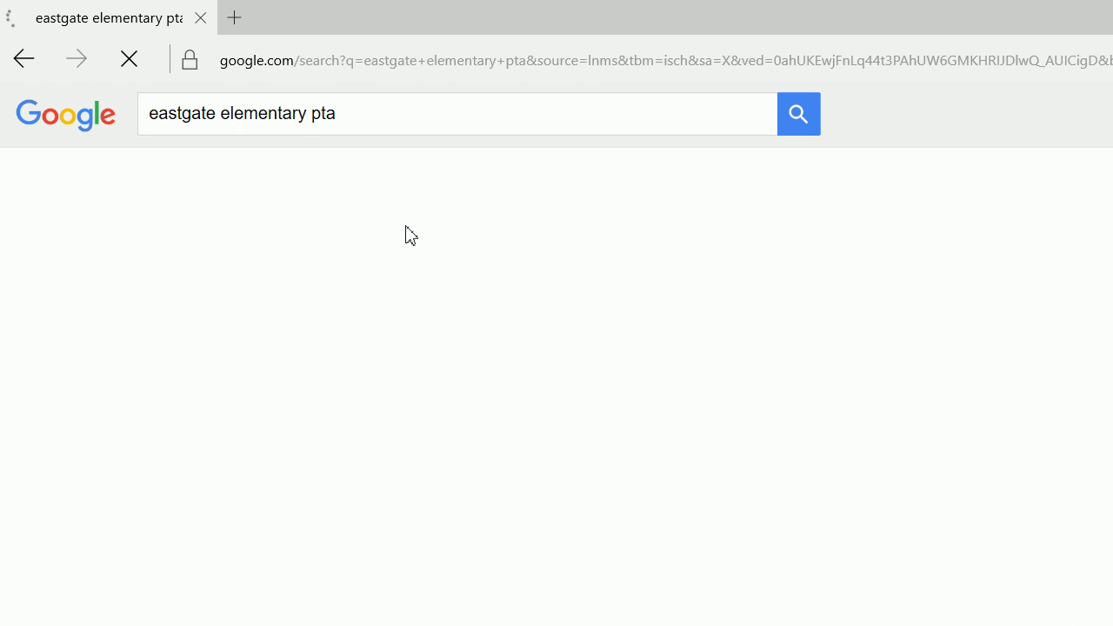
Step: Save the blue Eastgate PTA eagle logo from the image results as a PNG named eastgatelogo
{"action": "right_click", "coordinate": [389, 346]}
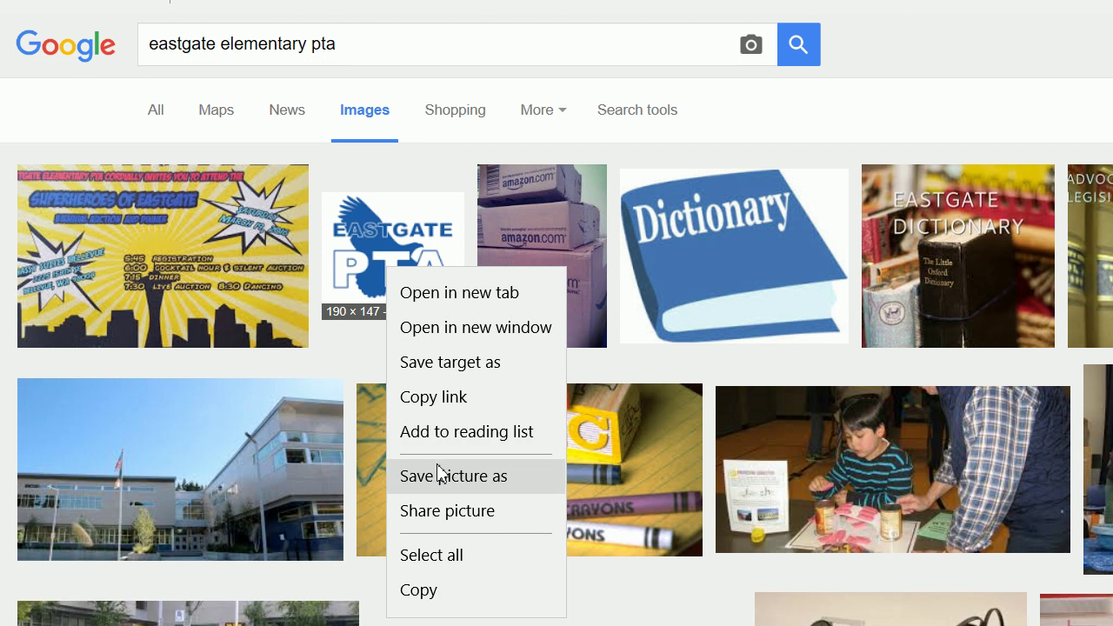
{"action": "left_click", "coordinate": [435, 539]}
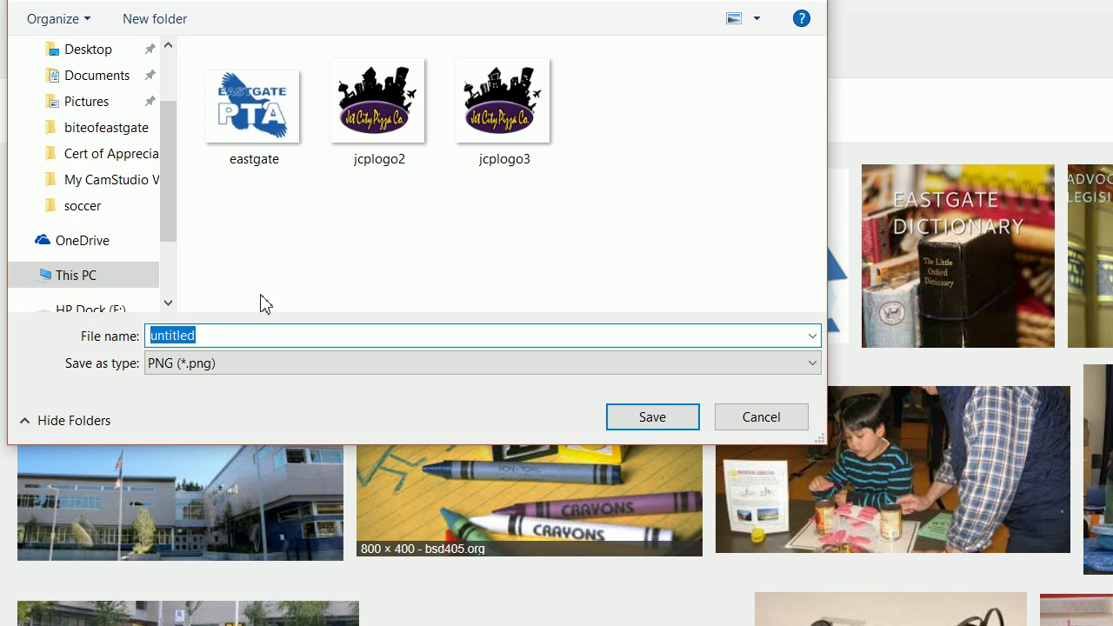
{"action": "type", "text": "eastg"}
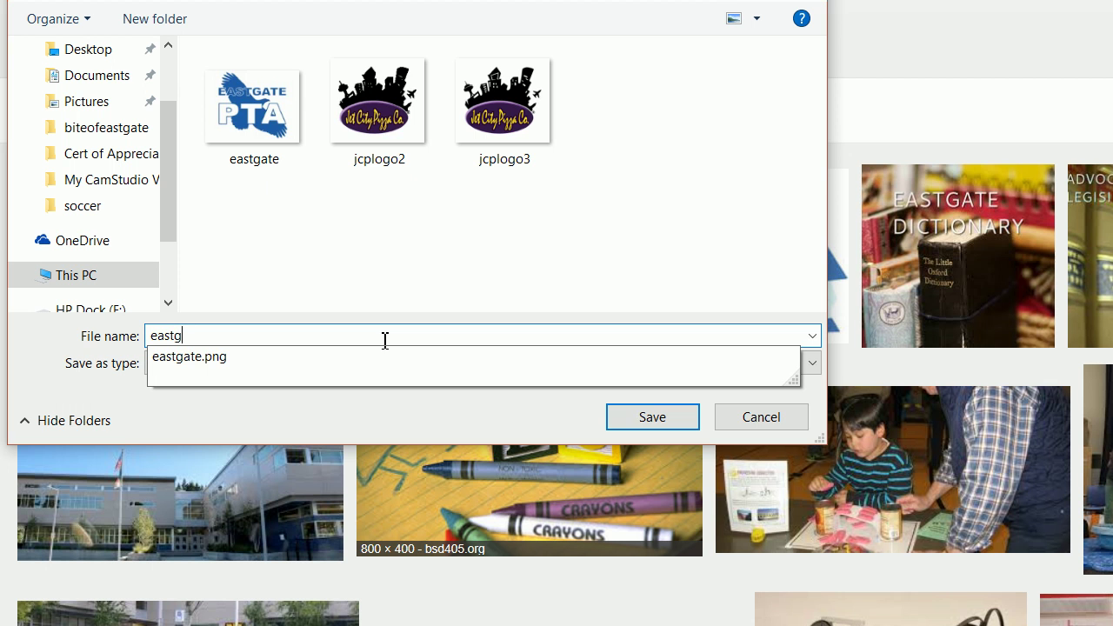
{"action": "type", "text": "atelogo"}
{"action": "key", "text": "Return"}
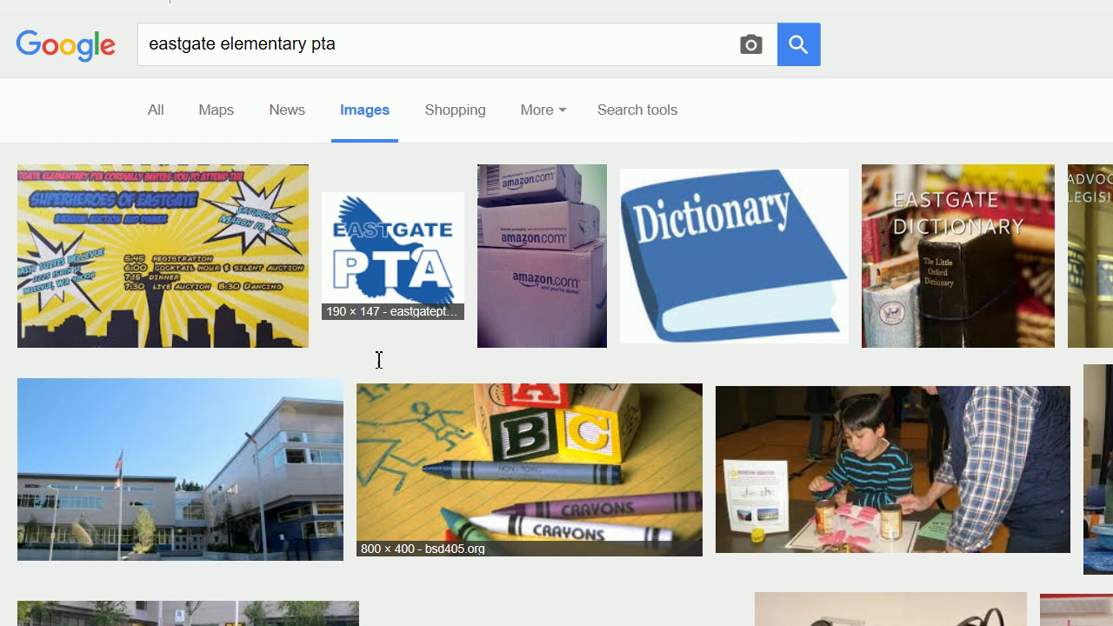
Step: Switch to the Document5 certificate in Word and insert the eastgatelogo picture from the Cert of Appreciation folder
{"action": "scroll", "coordinate": [379, 360], "scroll_direction": "down", "scroll_amount": 3}
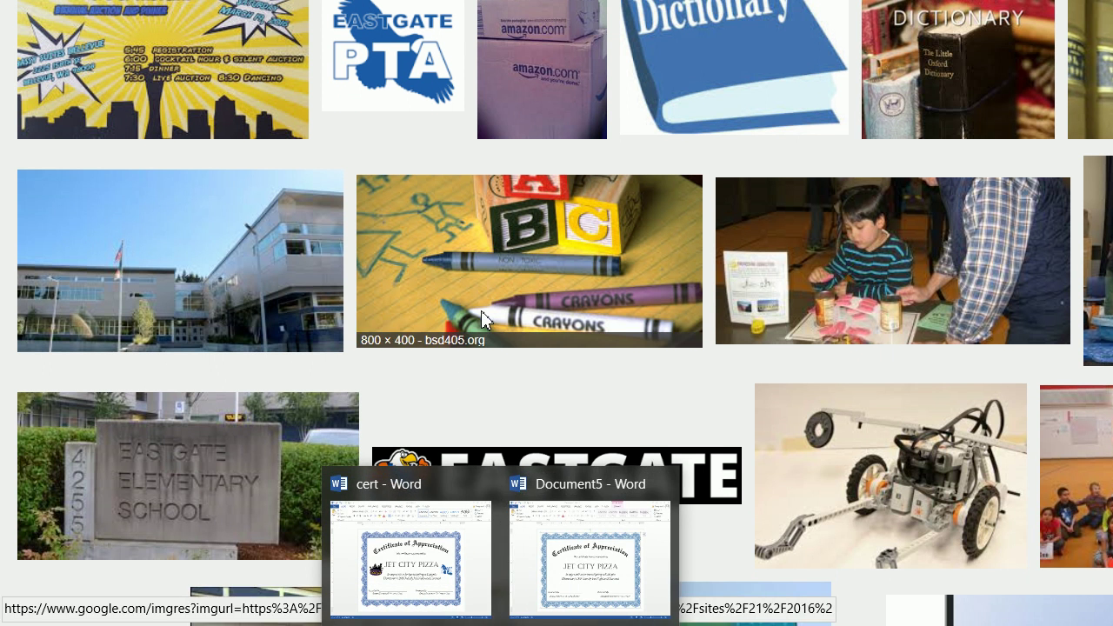
{"action": "left_click", "coordinate": [409, 544]}
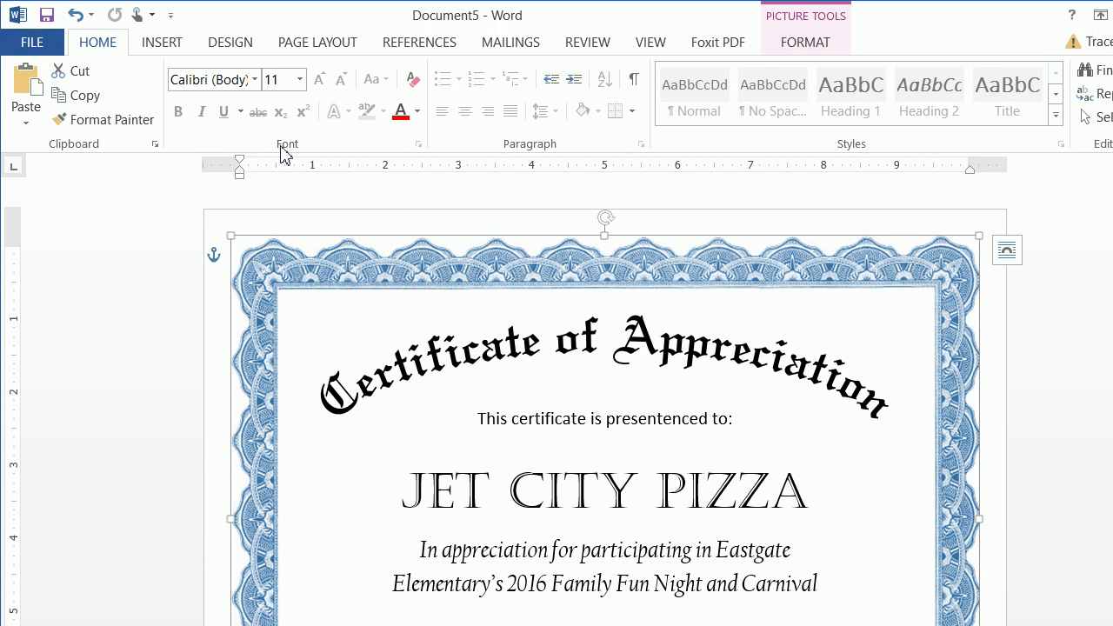
{"action": "left_click", "coordinate": [303, 222]}
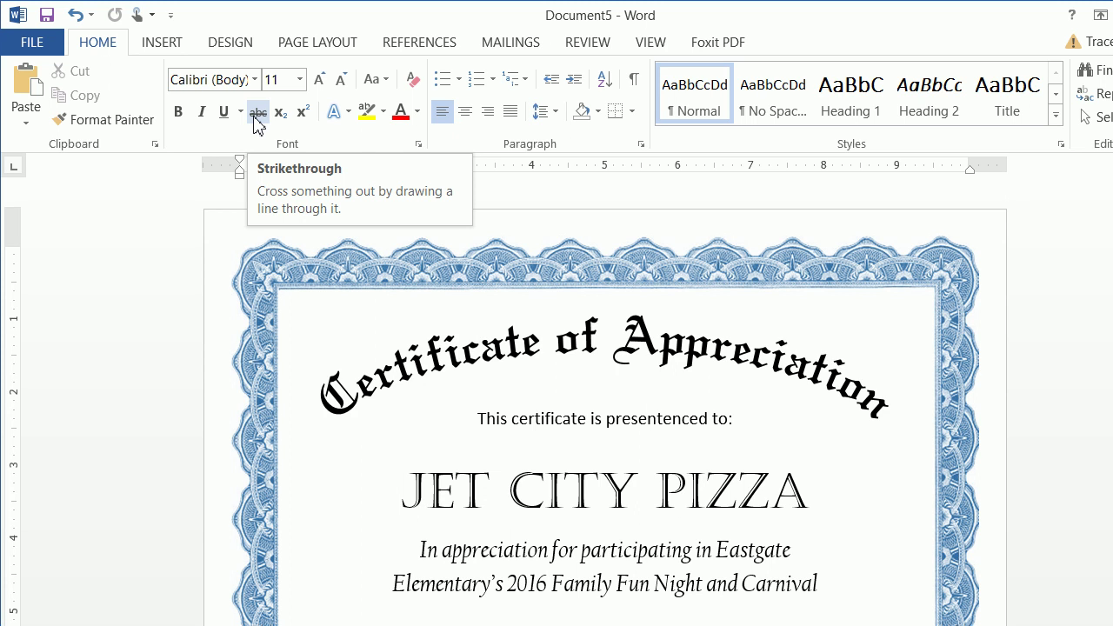
{"action": "left_click", "coordinate": [157, 44]}
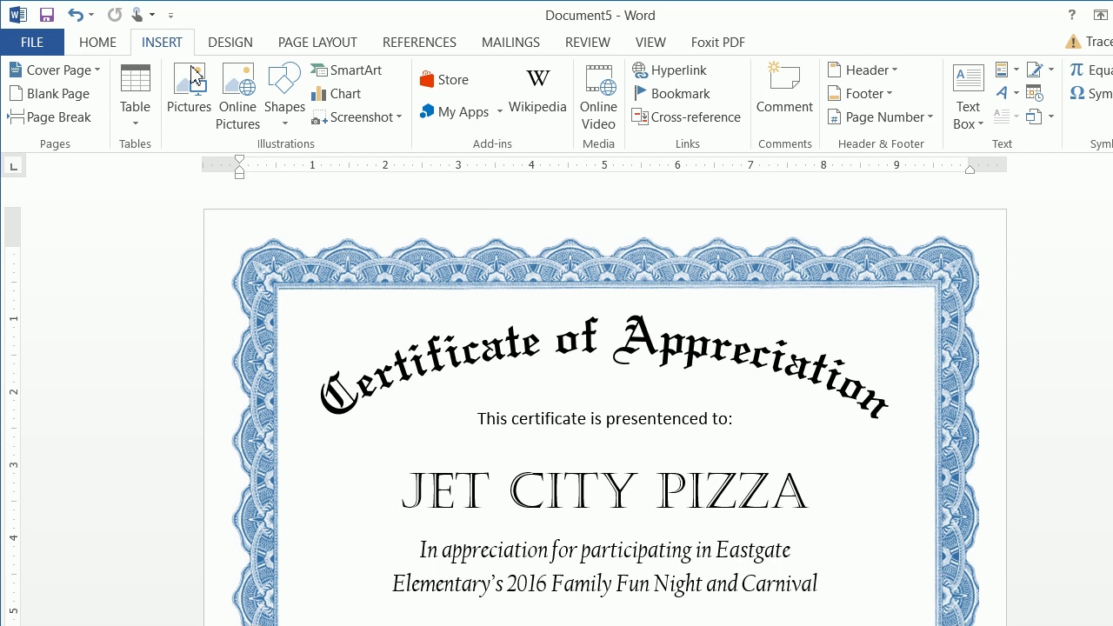
{"action": "left_click", "coordinate": [189, 97]}
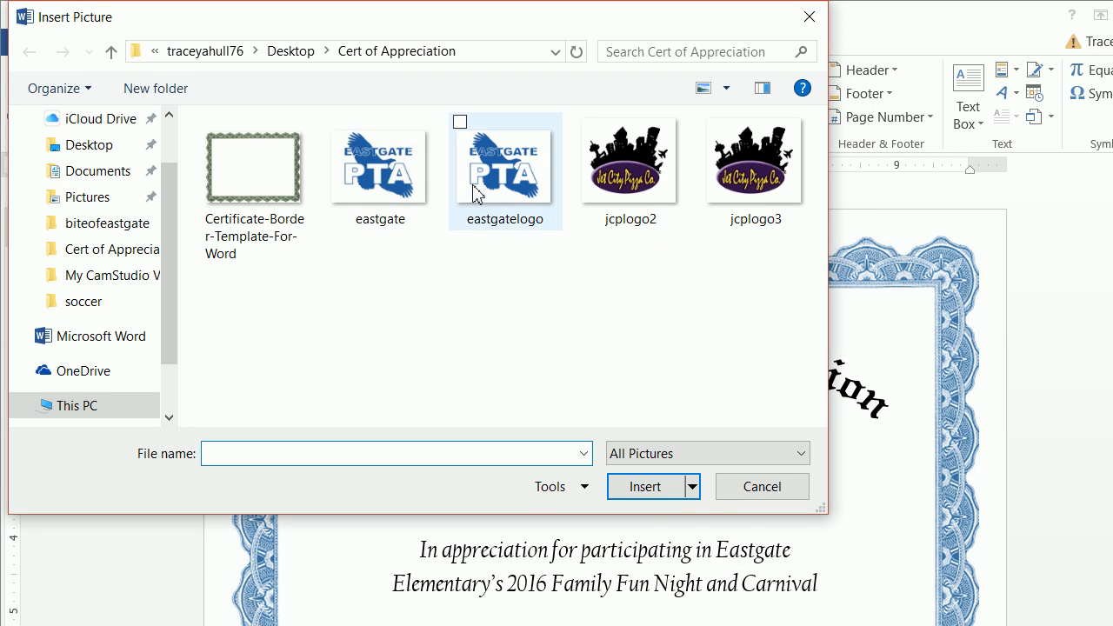
{"action": "left_click", "coordinate": [501, 182]}
{"action": "left_click", "coordinate": [646, 452]}
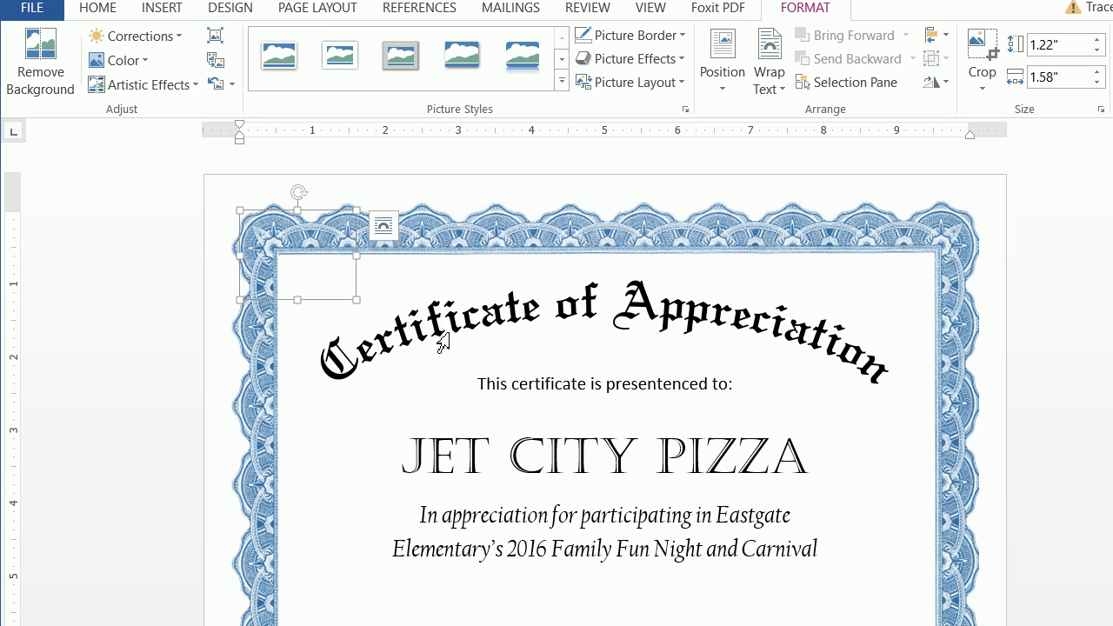
Step: Set the Eastgate PTA logo's wrapping to In Front of Text and place it to the right of the "Jet City Pizza" name
{"action": "left_click", "coordinate": [385, 229]}
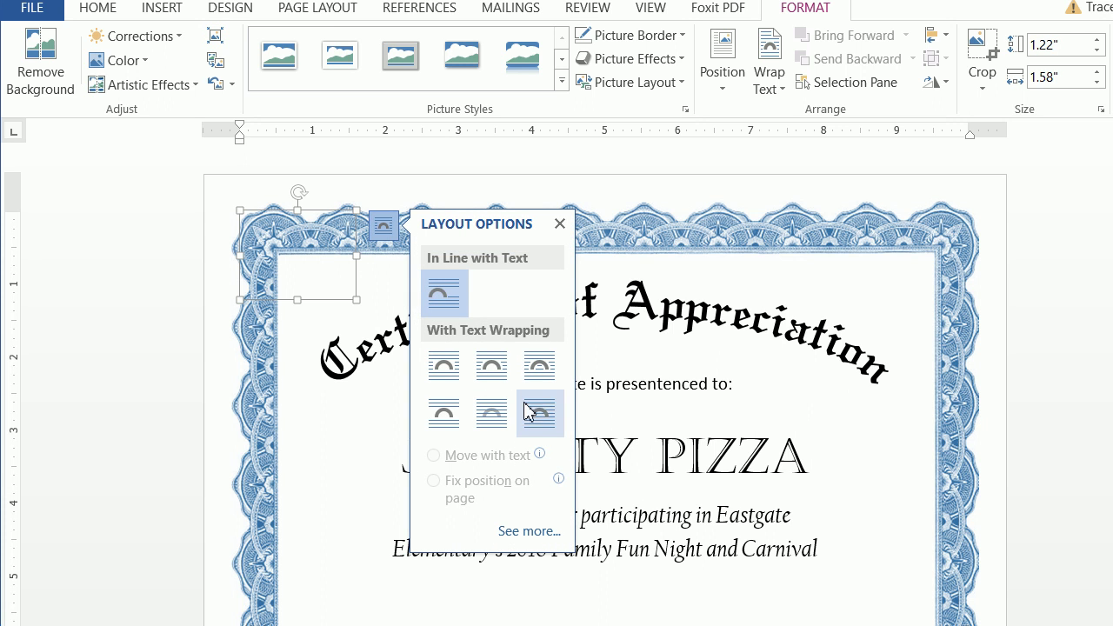
{"action": "left_click", "coordinate": [539, 417]}
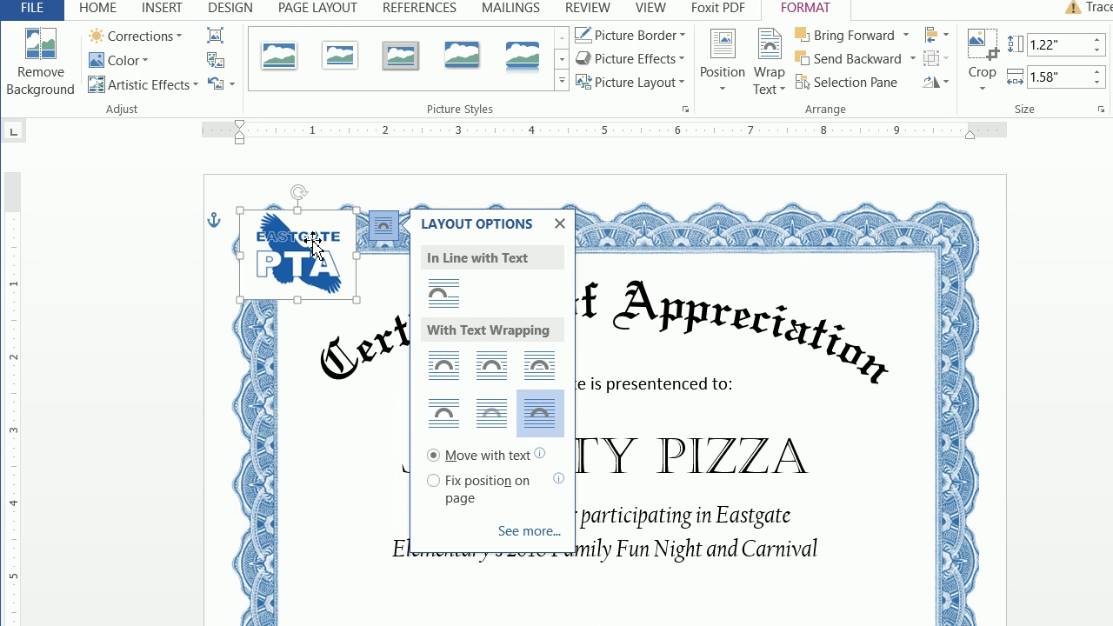
{"action": "left_click_drag", "start_coordinate": [320, 246], "coordinate": [833, 456]}
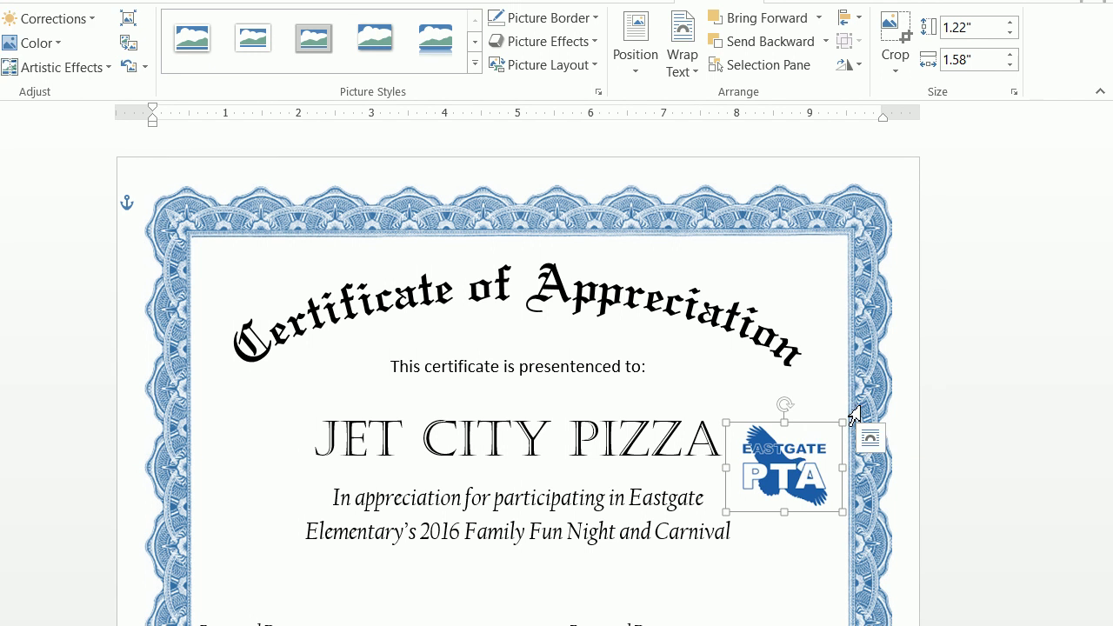
{"action": "left_click", "coordinate": [793, 309]}
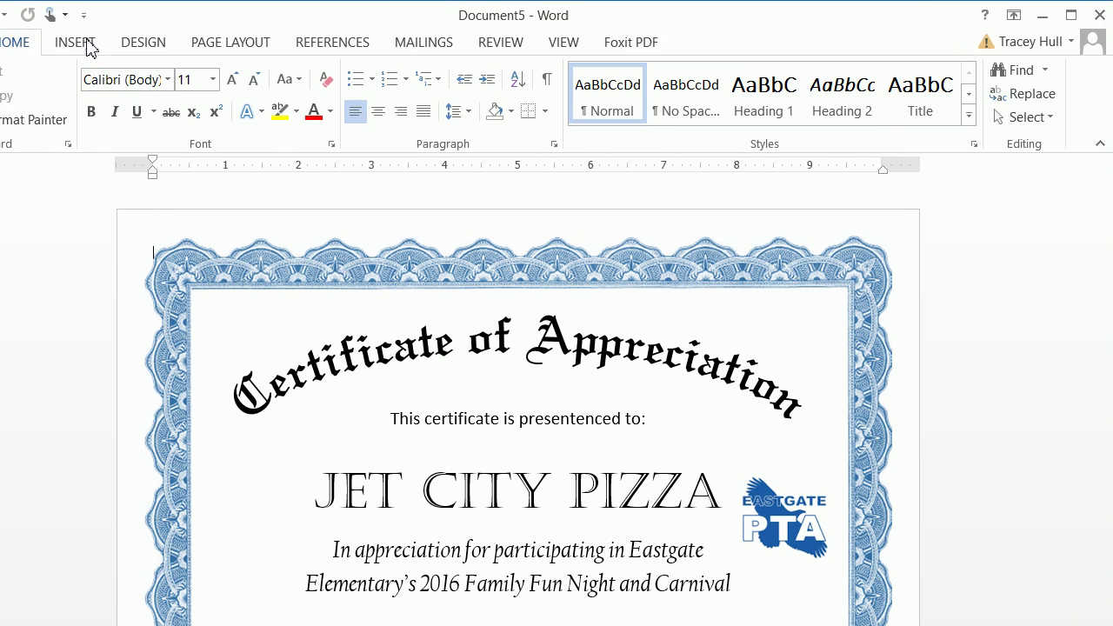
Step: Insert the jcplogo3 picture from the Cert of Appreciation folder into the certificate
{"action": "left_click", "coordinate": [84, 44]}
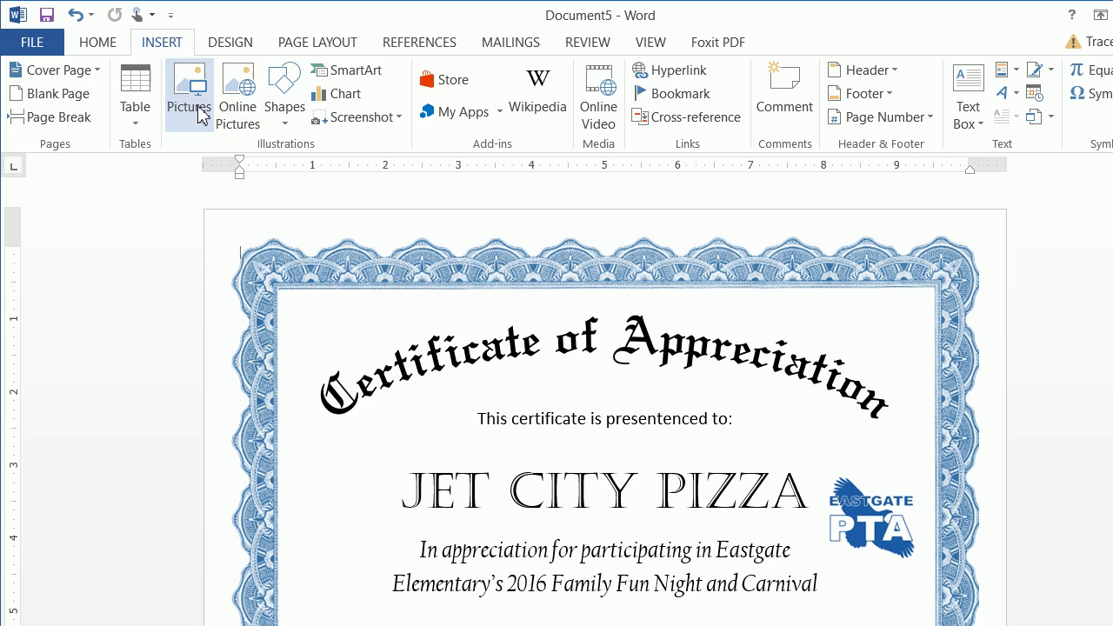
{"action": "left_click", "coordinate": [199, 113]}
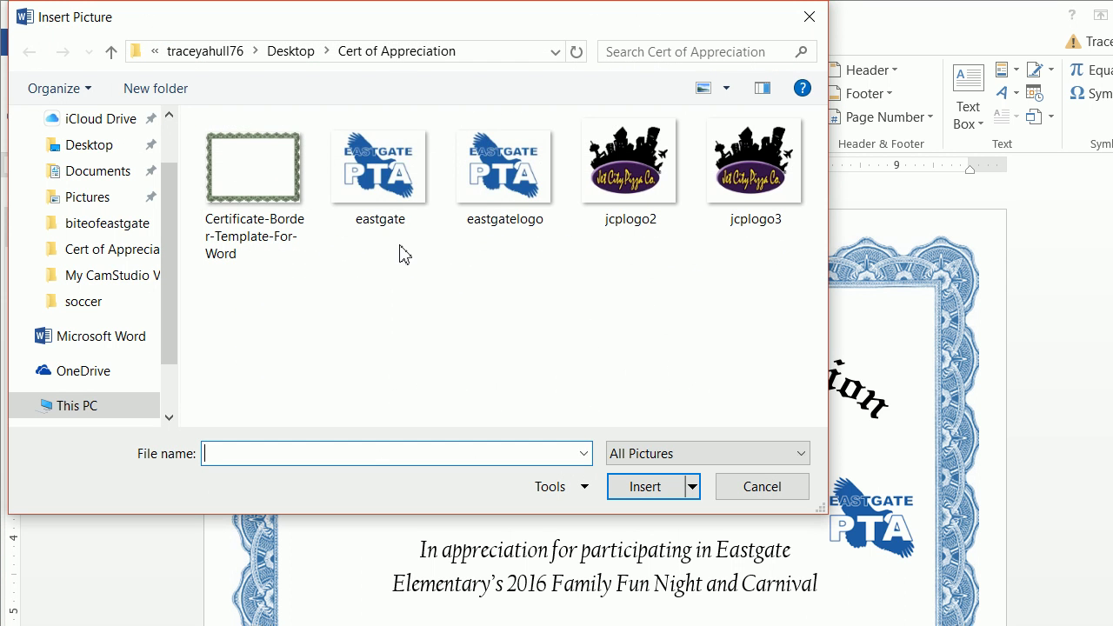
{"action": "left_click", "coordinate": [735, 178]}
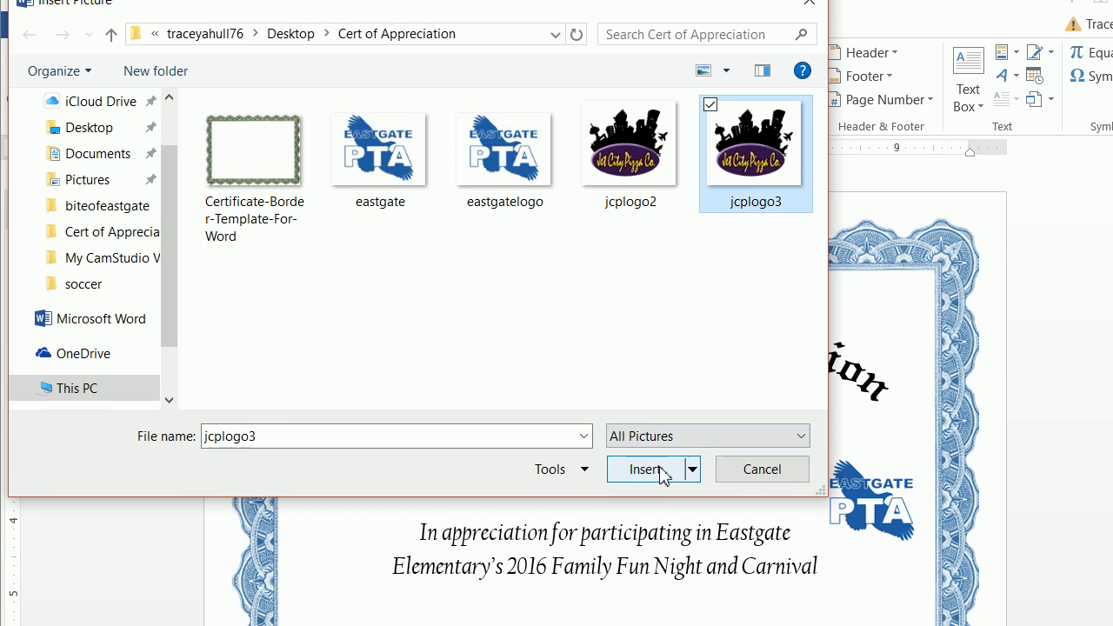
{"action": "left_click", "coordinate": [661, 487]}
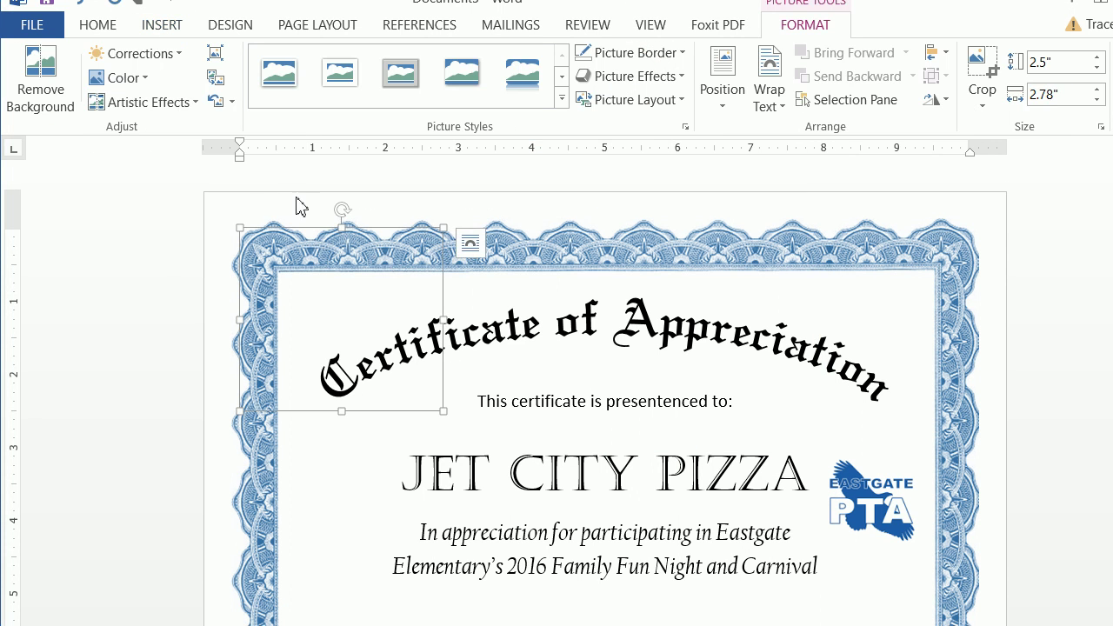
Step: Set the Jet City Pizza logo's wrapping to In Front of Text and move it down to the left end of the recipient name
{"action": "left_click", "coordinate": [470, 244]}
{"action": "left_click", "coordinate": [621, 426]}
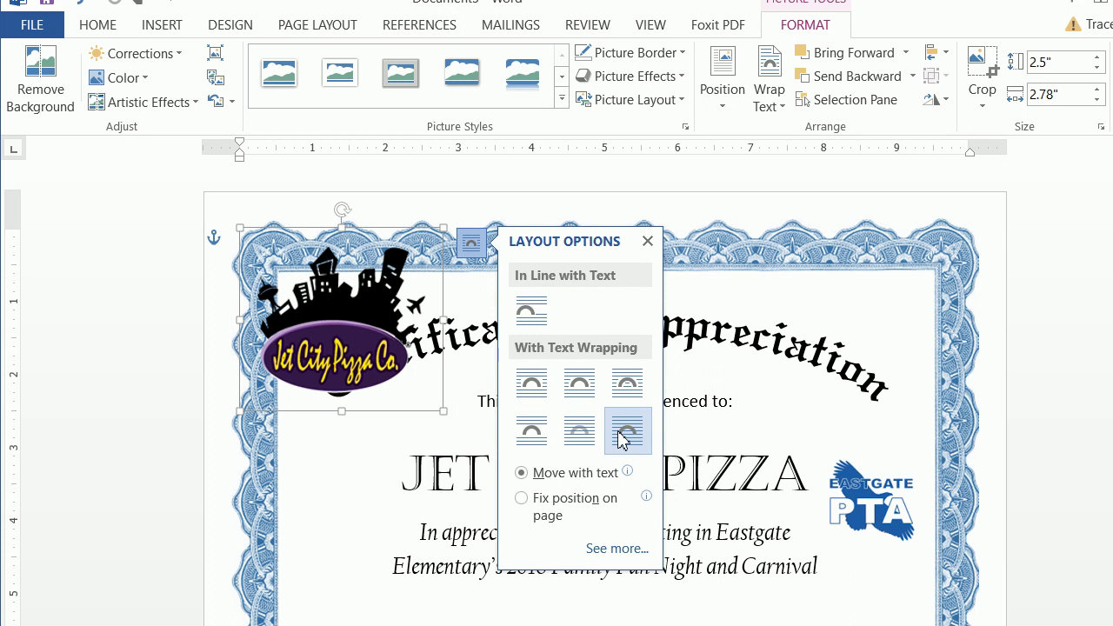
{"action": "left_click_drag", "start_coordinate": [330, 287], "coordinate": [357, 532]}
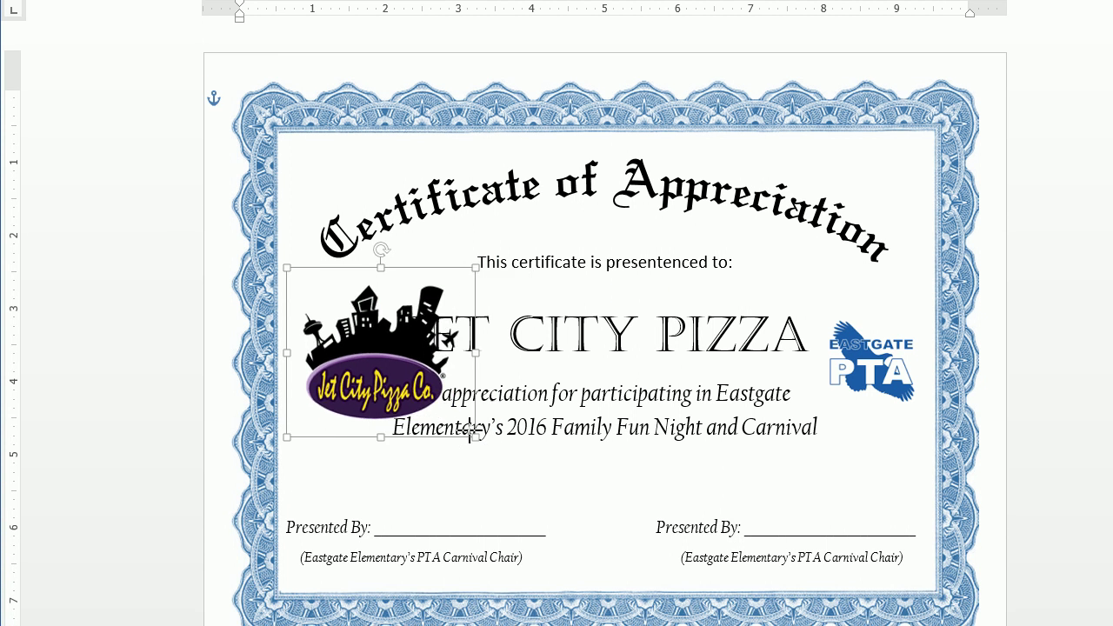
Step: Shrink the Jet City Pizza logo proportionally and fit it between the left border and the recipient name, clear of the text
{"action": "left_click_drag", "start_coordinate": [475, 437], "coordinate": [424, 397]}
{"action": "left_click_drag", "start_coordinate": [373, 366], "coordinate": [366, 396]}
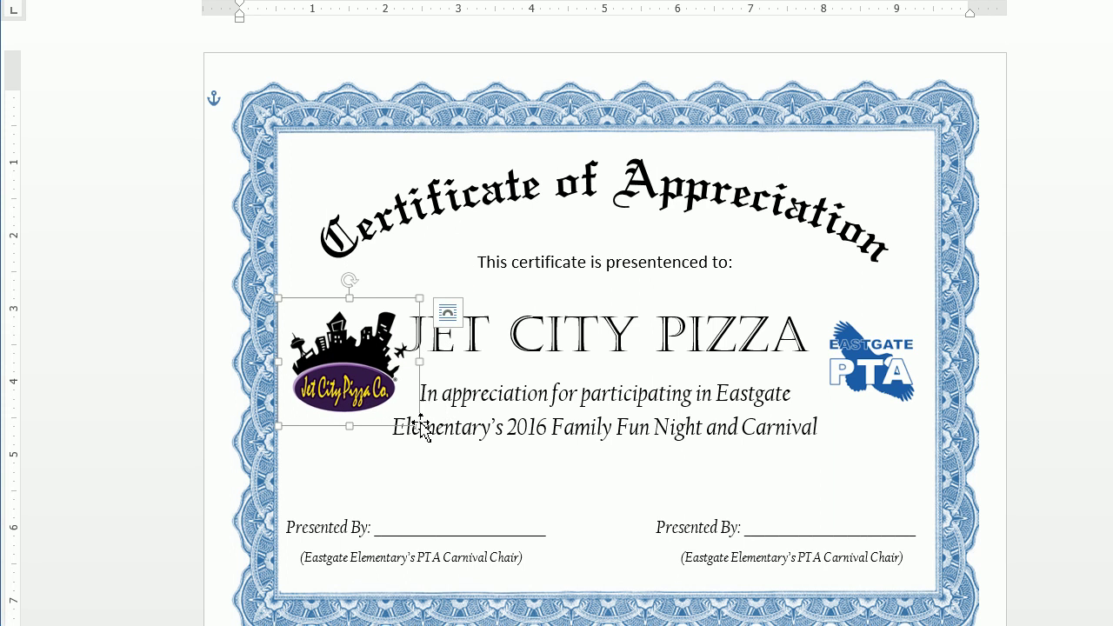
{"action": "left_click_drag", "start_coordinate": [418, 425], "coordinate": [364, 380]}
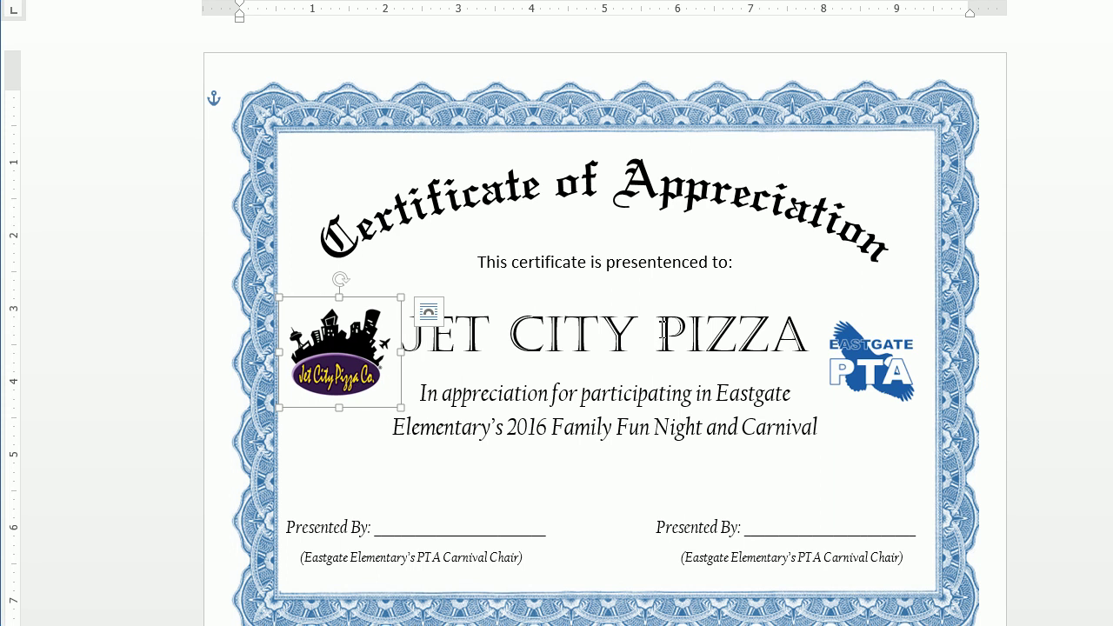
{"action": "left_click", "coordinate": [1013, 331]}
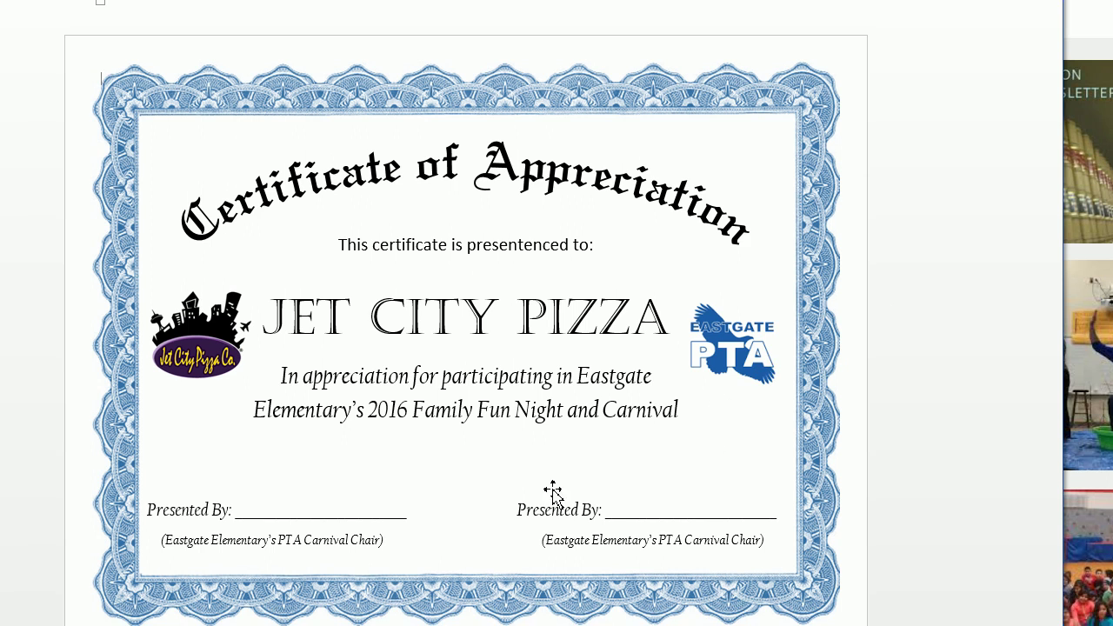